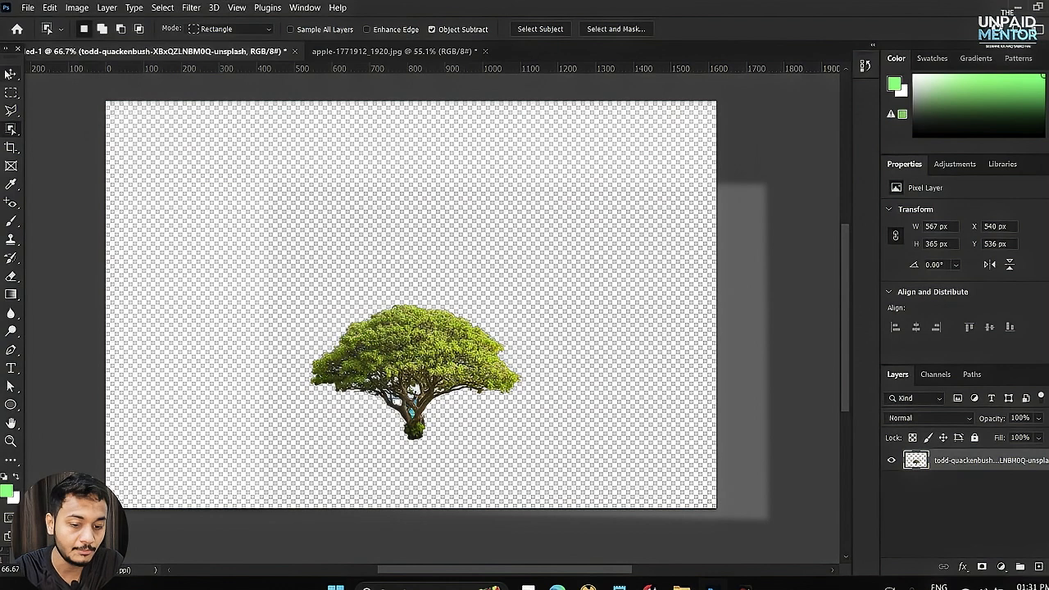
{"action": "left_click", "coordinate": [884, 466]}
{"action": "left_click", "coordinate": [887, 463]}
{"action": "left_click", "coordinate": [887, 463]}
{"action": "left_click", "coordinate": [886, 462]}
{"action": "left_click", "coordinate": [885, 460]}
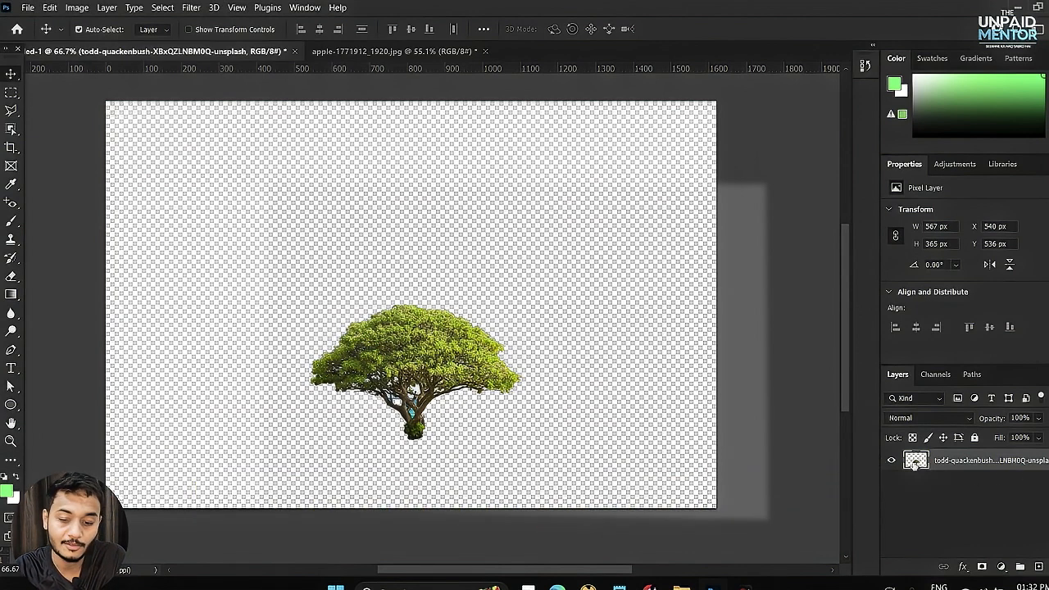
{"action": "left_click", "coordinate": [894, 460]}
{"action": "left_click", "coordinate": [893, 460]}
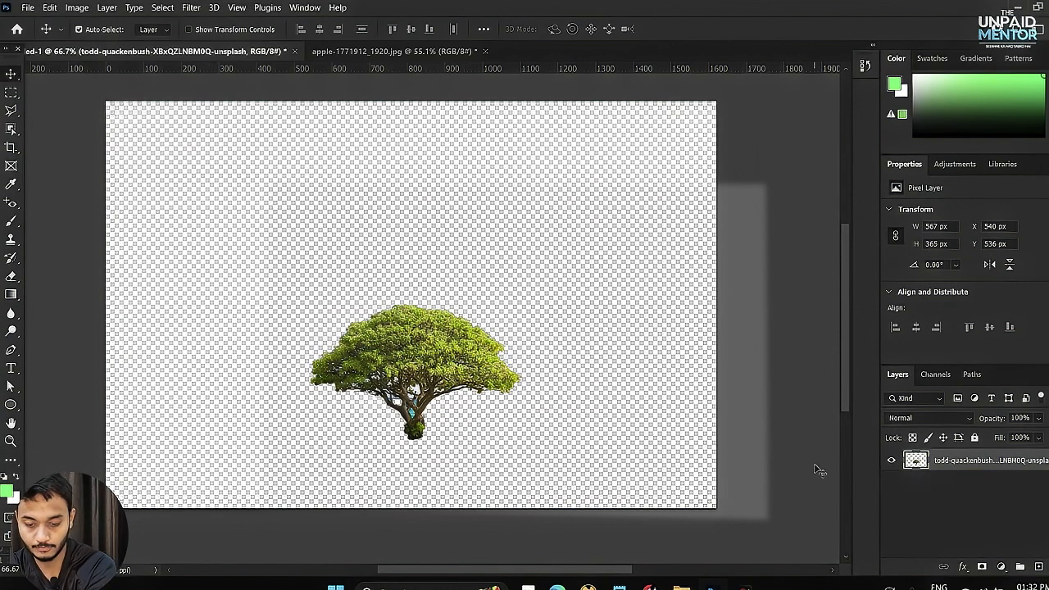
- Undo the background removal and color inversion to restore the full beach photo
{"action": "key", "text": "ctrl+t"}
{"action": "key", "text": "ctrl+z"}
{"action": "key", "text": "ctrl+z"}
{"action": "key", "text": "ctrl+z"}
{"action": "key", "text": "ctrl+z"}
{"action": "key", "text": "ctrl+z"}
{"action": "key", "text": "ctrl+z"}
{"action": "key", "text": "ctrl+z"}
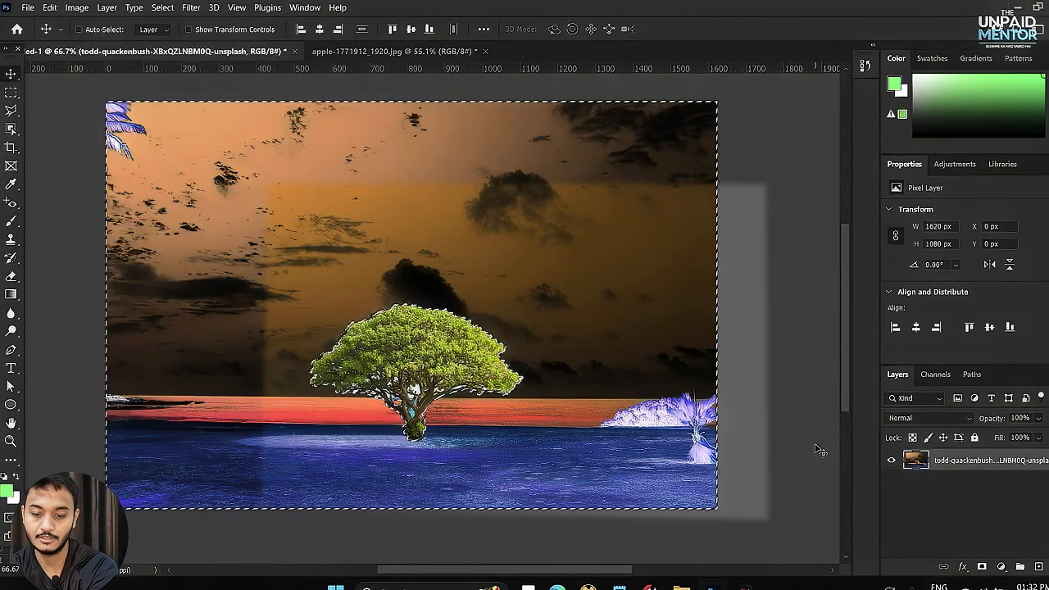
{"action": "key", "text": "ctrl+z"}
{"action": "key", "text": "ctrl+z"}
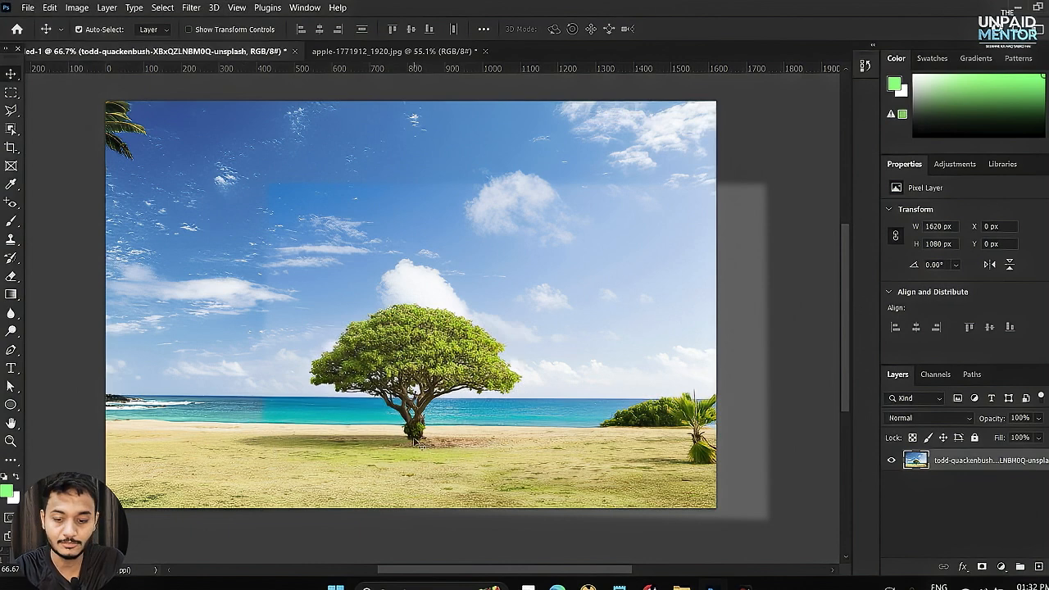
- Isolate the tree by selecting it with Object Selection, inverting the selection, deleting the background and deselecting
{"action": "left_click", "coordinate": [12, 130]}
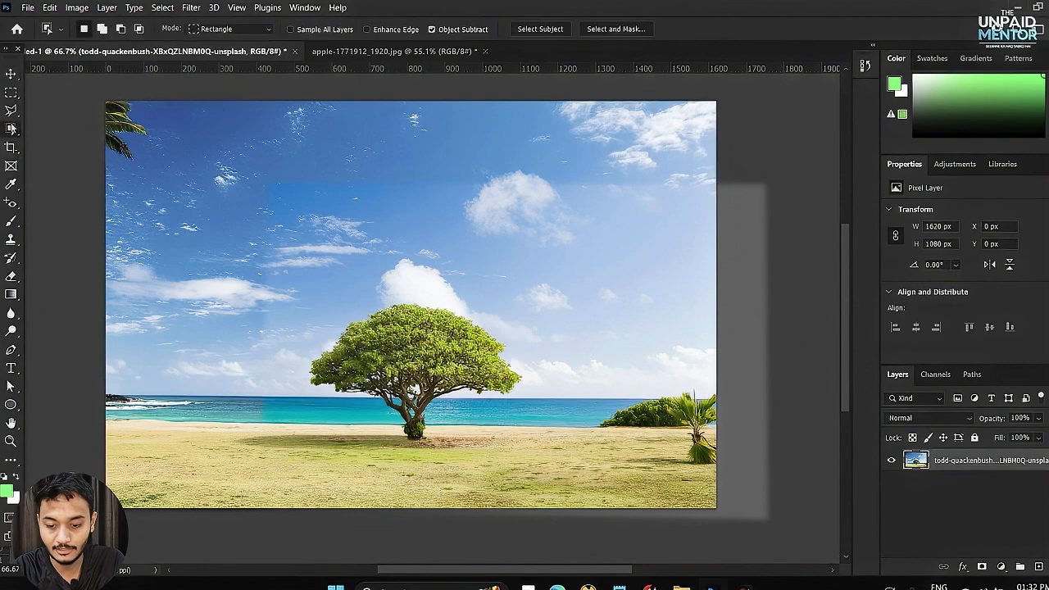
{"action": "left_click_drag", "start_coordinate": [291, 284], "coordinate": [513, 475]}
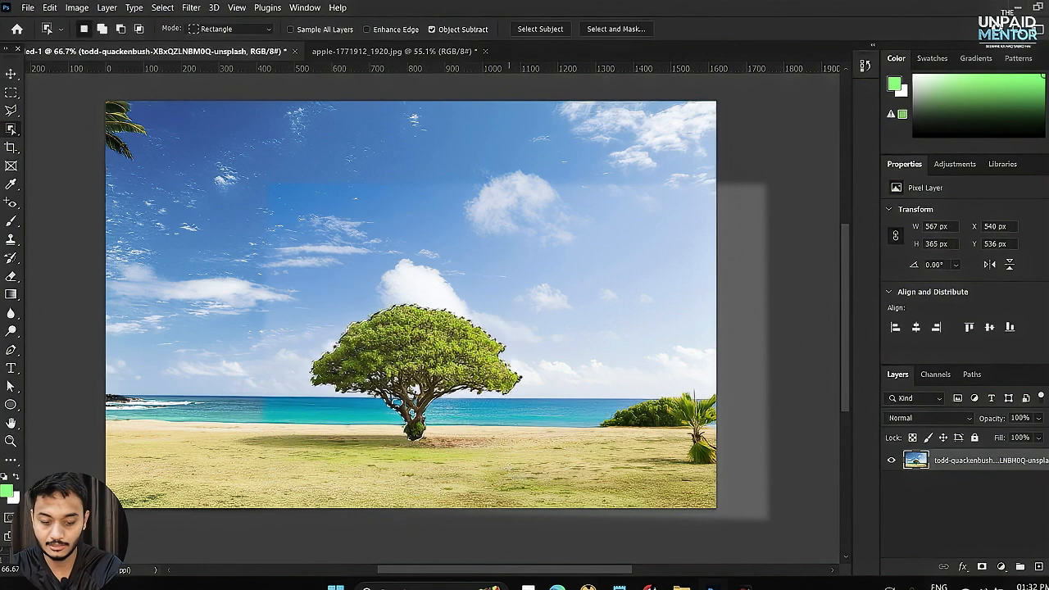
{"action": "key", "text": "ctrl+shift+i"}
{"action": "key", "text": "Delete"}
{"action": "key", "text": "ctrl+d"}
{"action": "left_click", "coordinate": [11, 74]}
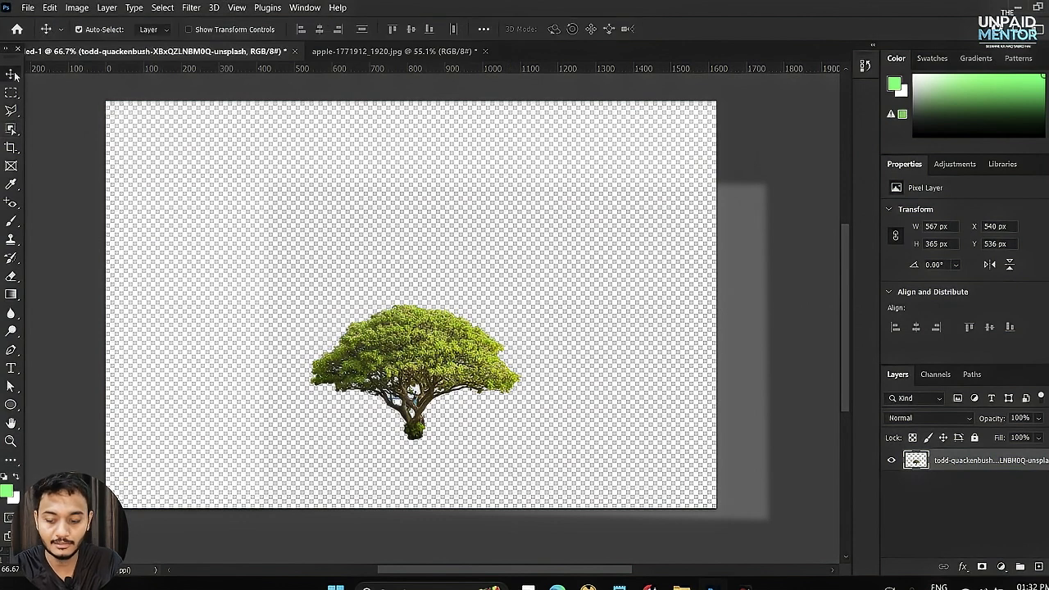
- Undo and repeat the background deletion for comparison, restore the full beach photo and clear the selection
{"action": "key", "text": "ctrl+z"}
{"action": "key", "text": "ctrl+z"}
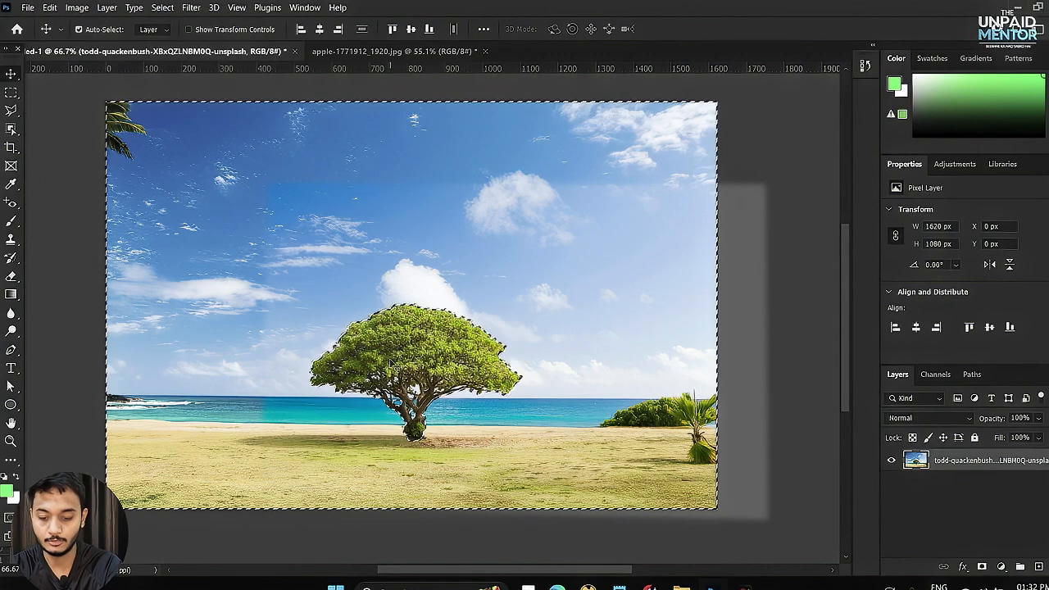
{"action": "key", "text": "Delete"}
{"action": "key", "text": "ctrl+d"}
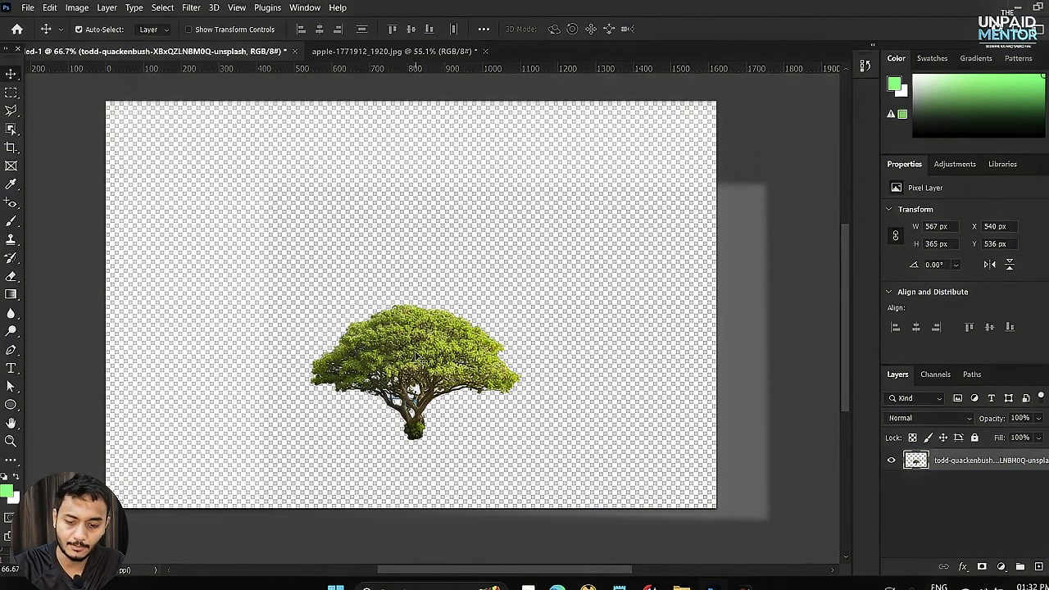
{"action": "key", "text": "ctrl+z"}
{"action": "key", "text": "ctrl+d"}
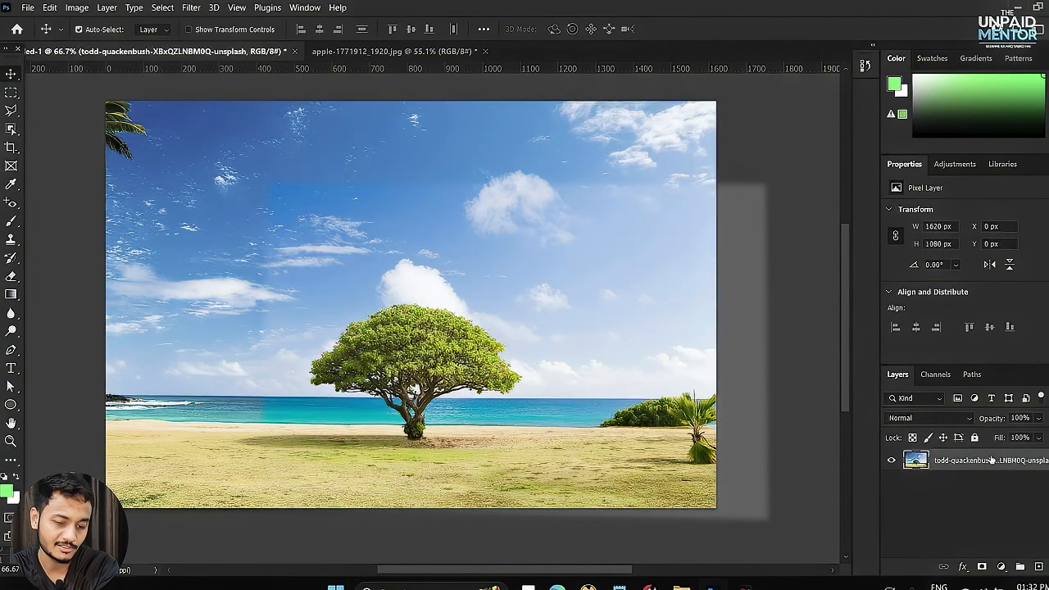
- Duplicate the photo layer as a hidden backup beneath and delete everything around the tree on the upper layer
{"action": "left_click_drag", "start_coordinate": [971, 464], "coordinate": [972, 481]}
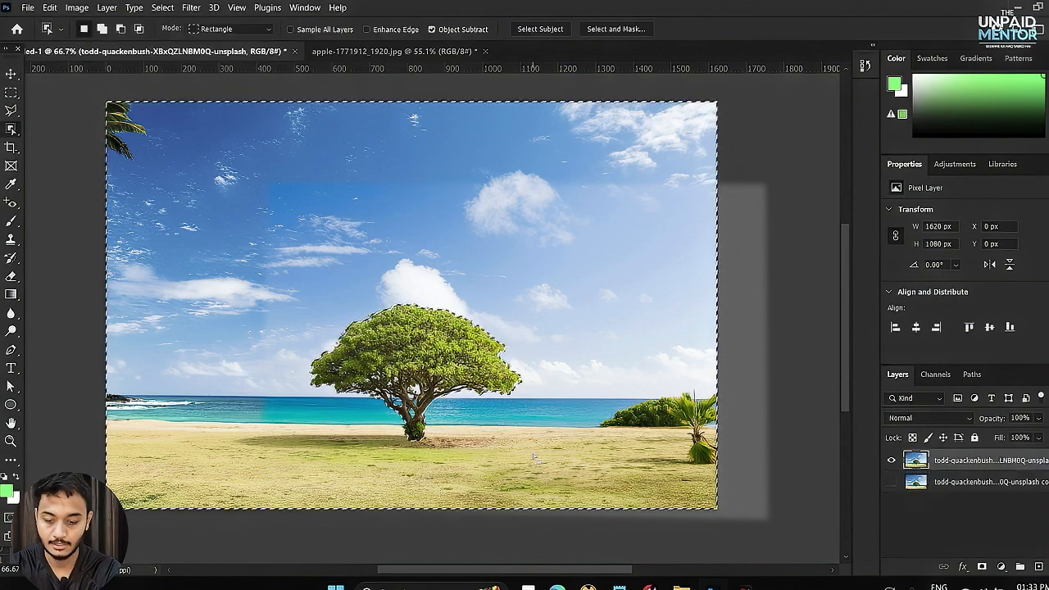
{"action": "key", "text": "Delete"}
{"action": "key", "text": "ctrl+d"}
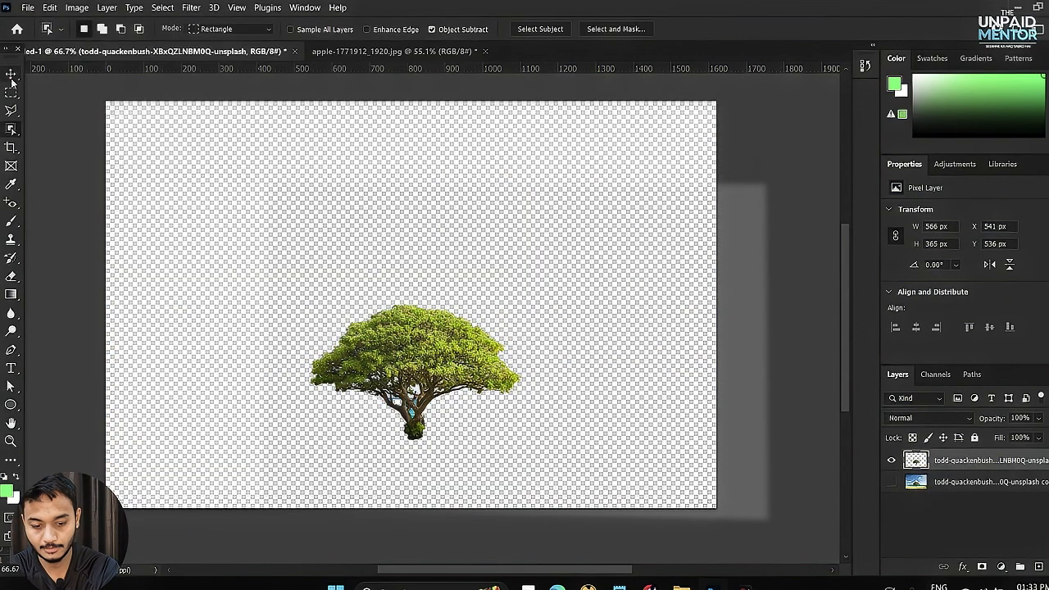
{"action": "left_click", "coordinate": [12, 78]}
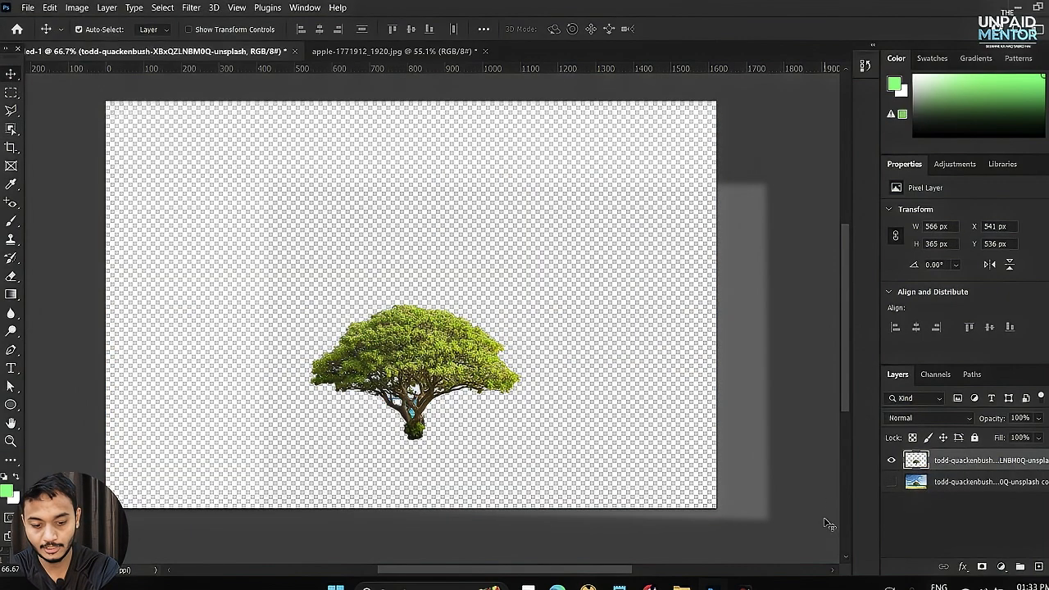
{"action": "left_click", "coordinate": [892, 482]}
{"action": "left_click", "coordinate": [891, 483]}
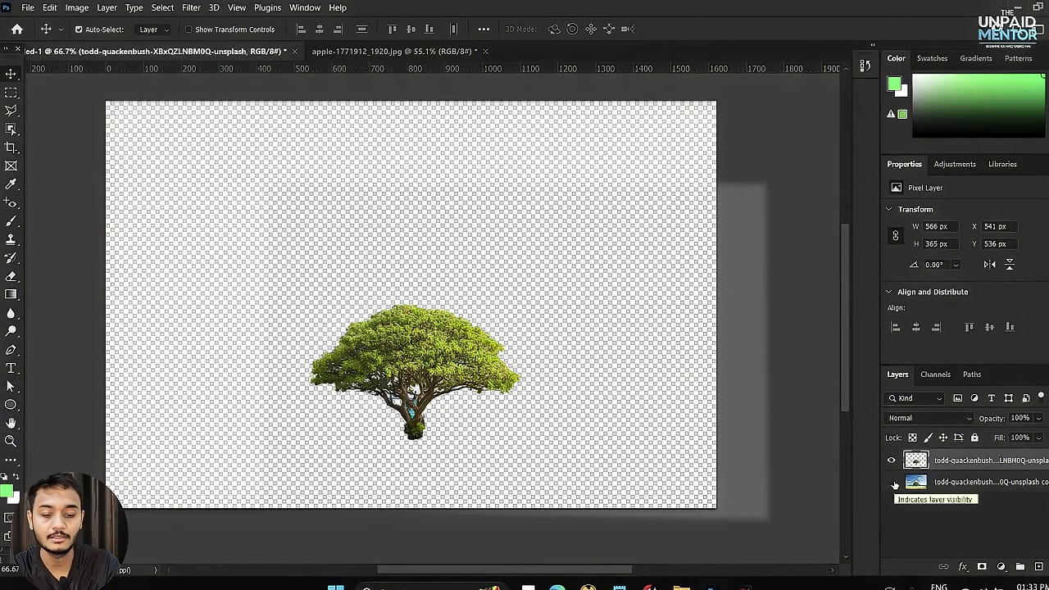
- Delete the tree cutout layer and show the full photo copy
{"action": "left_click", "coordinate": [891, 460]}
{"action": "left_click", "coordinate": [892, 460]}
{"action": "key", "text": "Delete"}
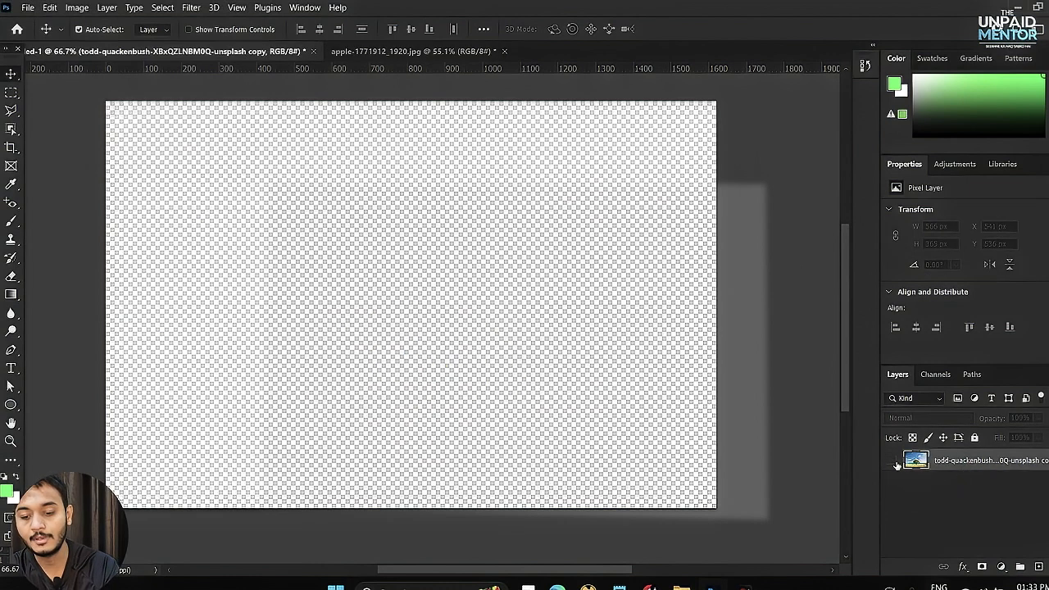
{"action": "left_click", "coordinate": [891, 460]}
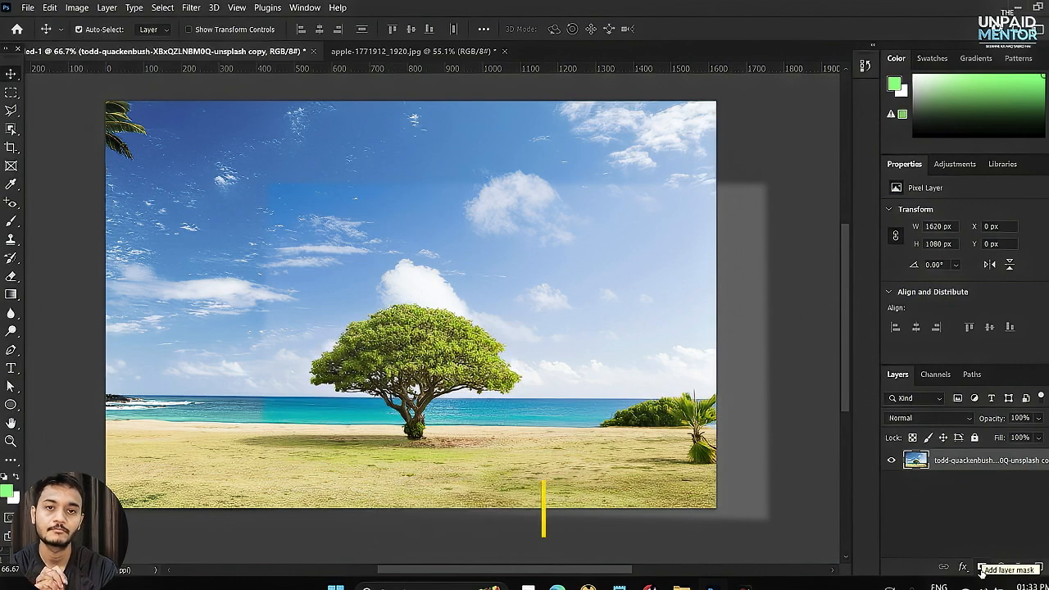
- Switch to Notepad and write "Alpha - Mask , Cutout" as the first line
{"action": "type", "text": "Alpha - "}
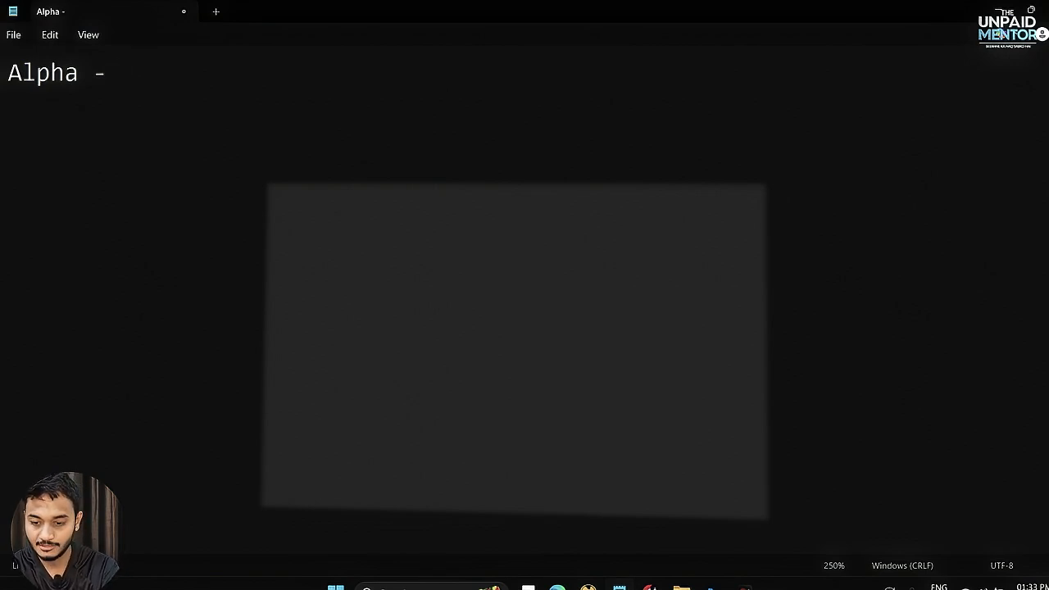
{"action": "type", "text": "Mask ,"}
{"action": "key", "text": "BackSpace"}
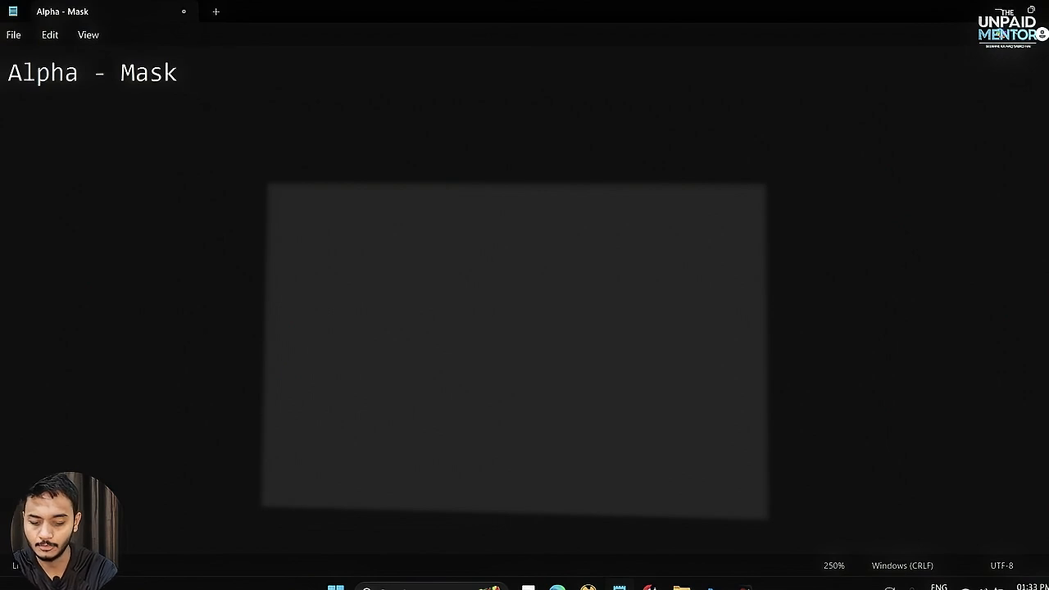
{"action": "type", "text": ", Cutout"}
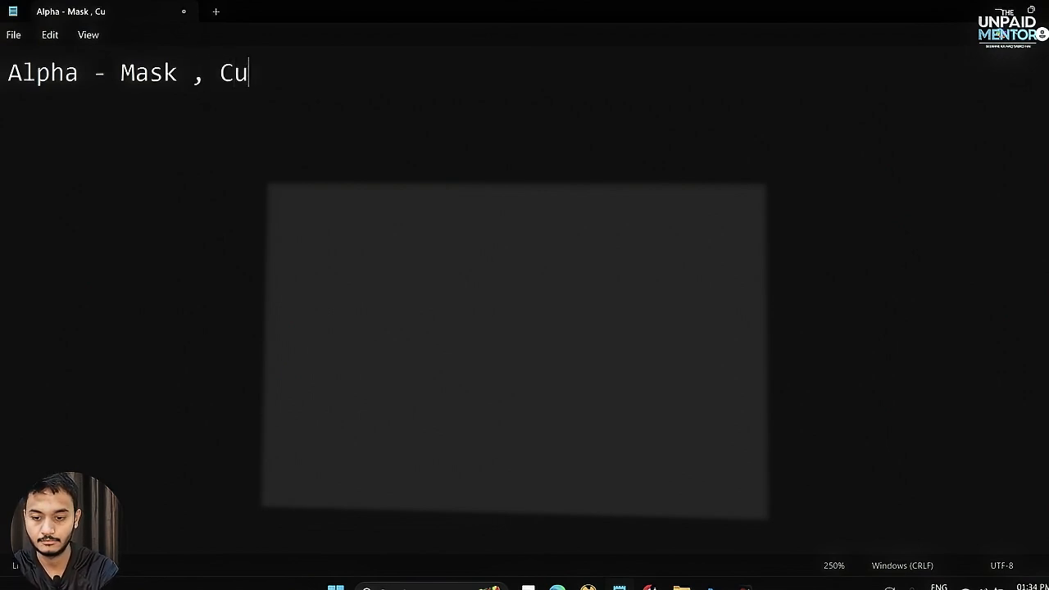
{"action": "left_click_drag", "start_coordinate": [318, 80], "coordinate": [10, 89]}
{"action": "left_click", "coordinate": [21, 128]}
{"action": "left_click_drag", "start_coordinate": [316, 79], "coordinate": [6, 79]}
{"action": "left_click", "coordinate": [34, 95]}
- Add "Black & White" below a blank line and highlight each color word in turn
{"action": "key", "text": "Return"}
{"action": "key", "text": "Return"}
{"action": "type", "text": "Blac"}
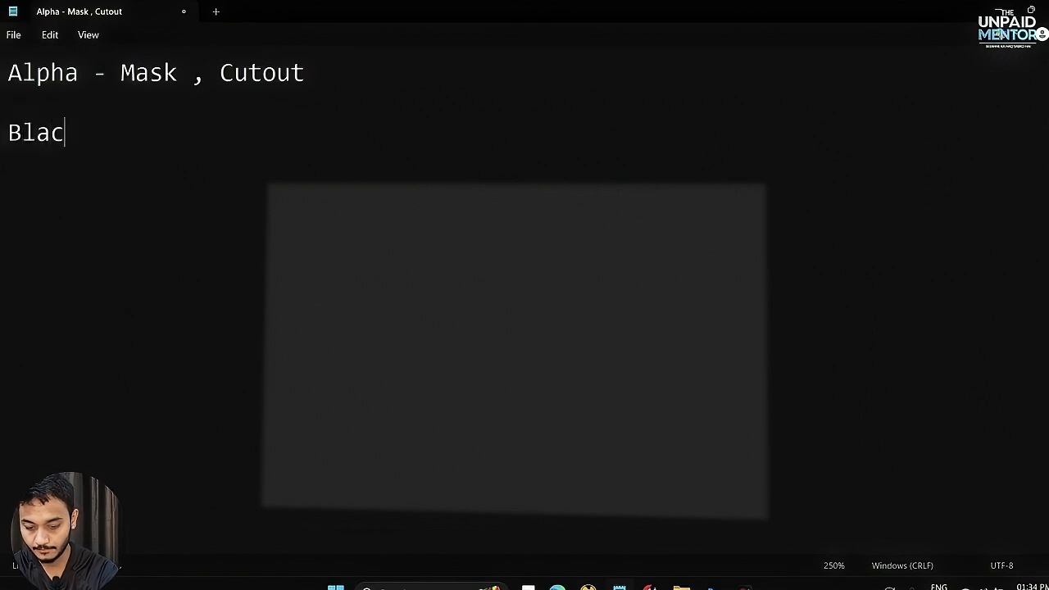
{"action": "type", "text": "k & White"}
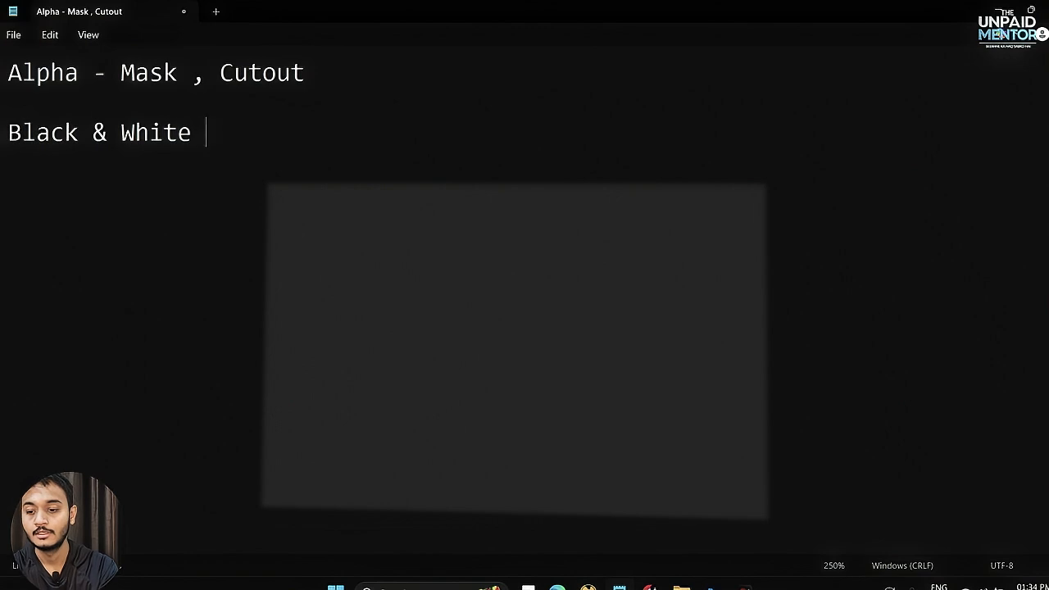
{"action": "left_click", "coordinate": [76, 132]}
{"action": "left_click_drag", "start_coordinate": [75, 132], "coordinate": [2, 132]}
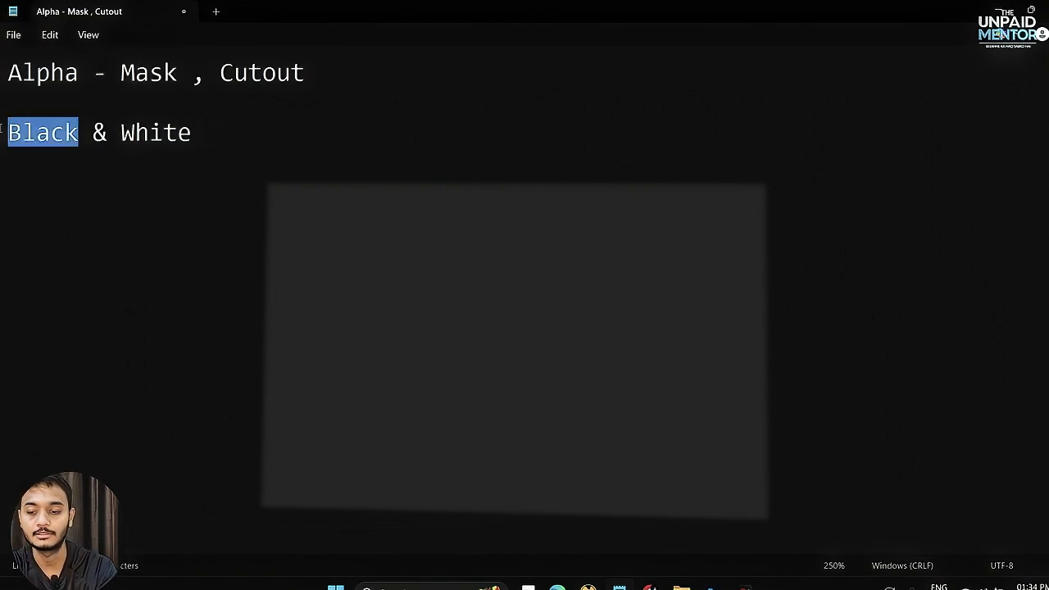
{"action": "left_click_drag", "start_coordinate": [197, 135], "coordinate": [117, 135]}
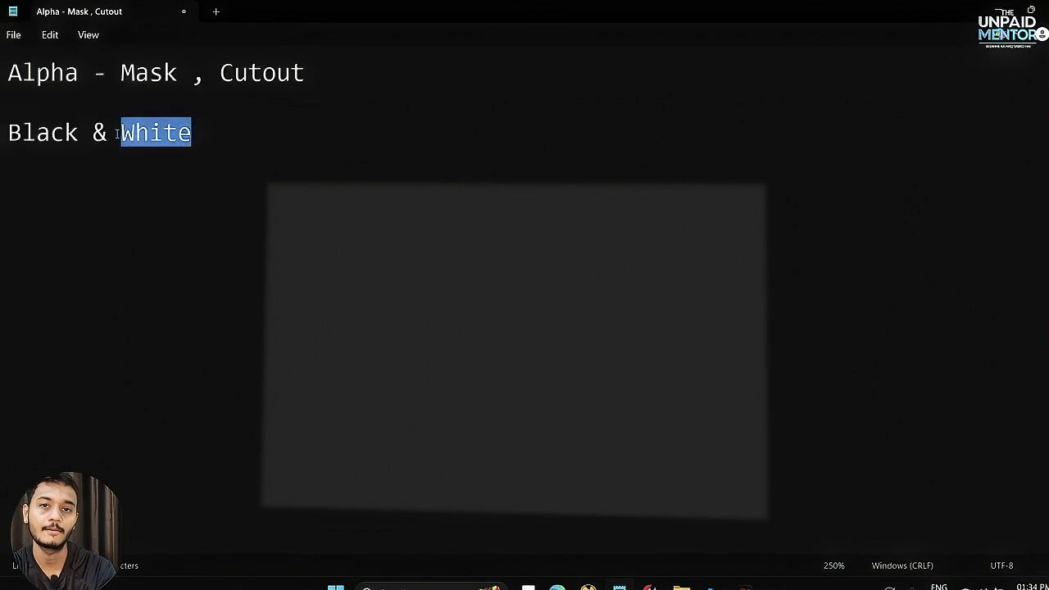
- Add a "Grey -" line and, after a blank line, "0 - 1", highlighting the numbers with their matching colors
{"action": "left_click", "coordinate": [131, 134]}
{"action": "left_click", "coordinate": [215, 132]}
{"action": "key", "text": "Return"}
{"action": "type", "text": "Grey -"}
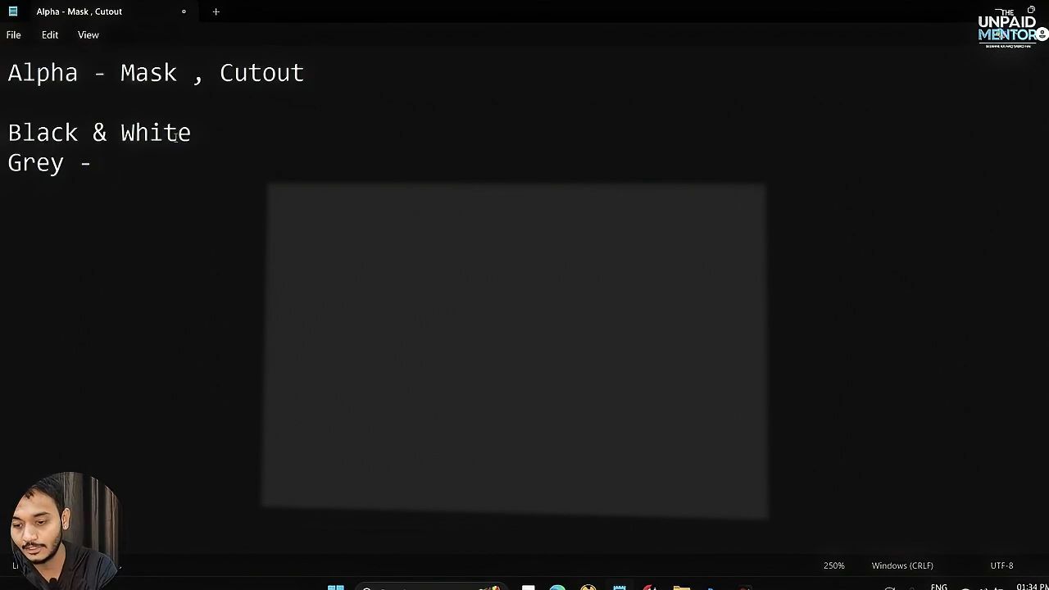
{"action": "key", "text": "Return"}
{"action": "key", "text": "Return"}
{"action": "type", "text": "0 - 1"}
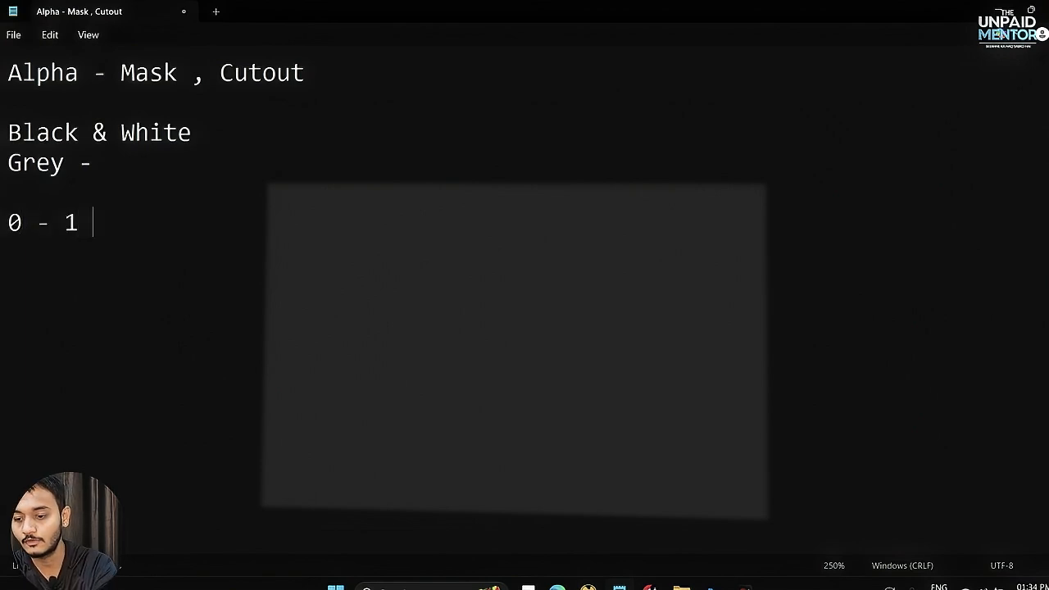
{"action": "left_click_drag", "start_coordinate": [34, 223], "coordinate": [9, 224]}
{"action": "left_click_drag", "start_coordinate": [82, 137], "coordinate": [7, 134]}
{"action": "left_click_drag", "start_coordinate": [82, 218], "coordinate": [64, 221]}
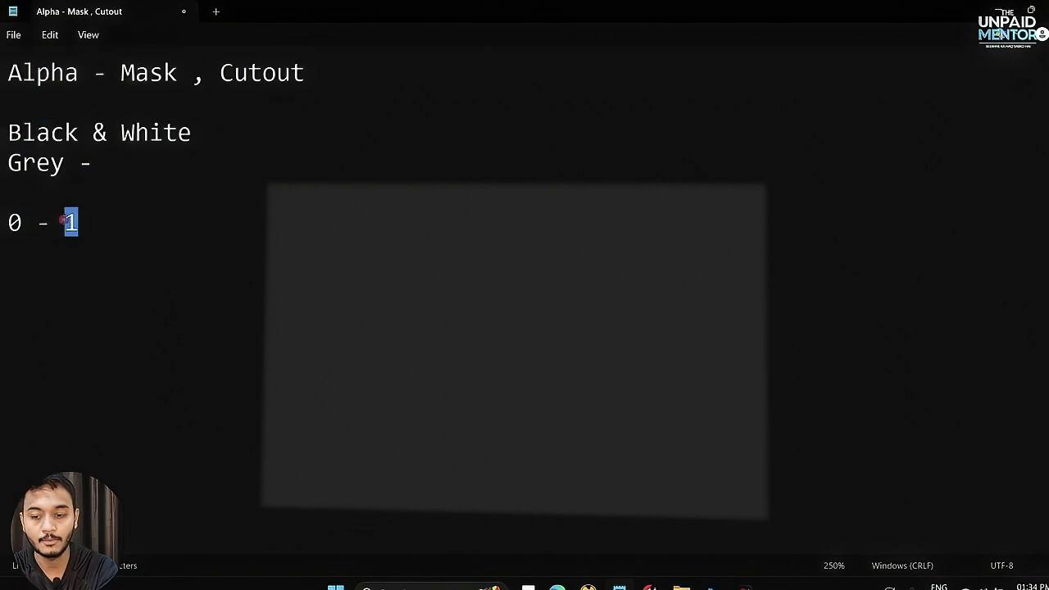
{"action": "left_click_drag", "start_coordinate": [191, 137], "coordinate": [121, 137]}
- Extend the "0 - 1" line with "------ 0.5" and highlight the new value and the line
{"action": "left_click", "coordinate": [119, 229]}
{"action": "type", "text": "-"}
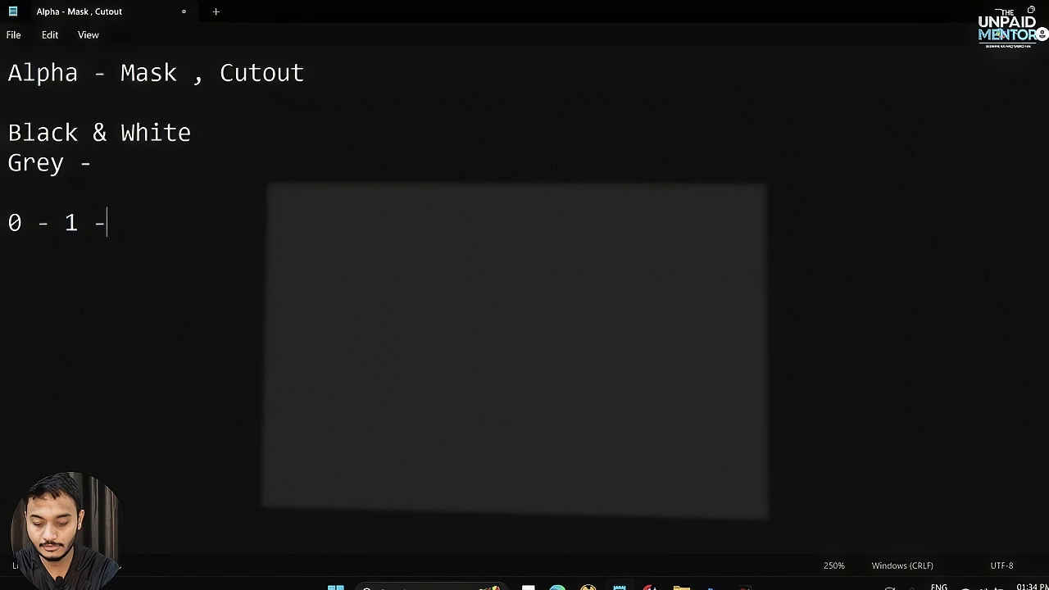
{"action": "type", "text": "----- "}
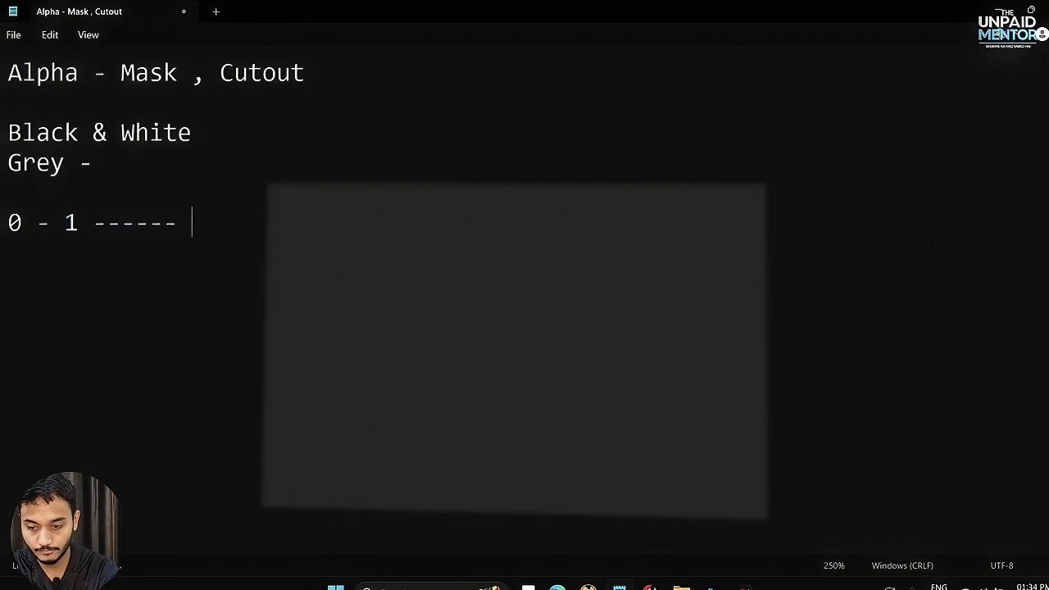
{"action": "type", "text": "0.5"}
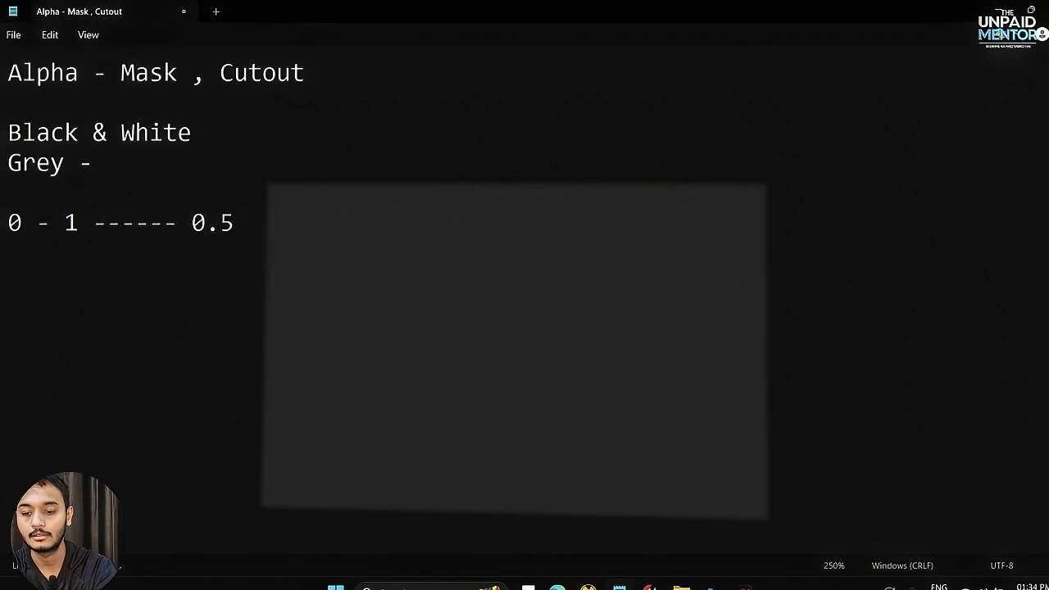
{"action": "left_click_drag", "start_coordinate": [245, 232], "coordinate": [191, 229]}
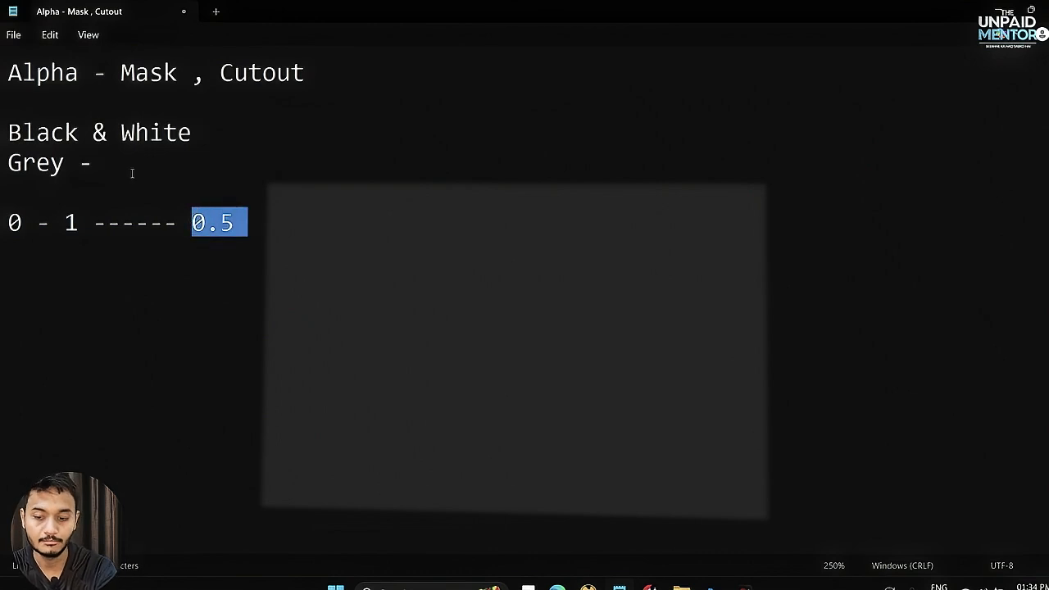
{"action": "left_click", "coordinate": [319, 219]}
{"action": "left_click_drag", "start_coordinate": [319, 219], "coordinate": [8, 223]}
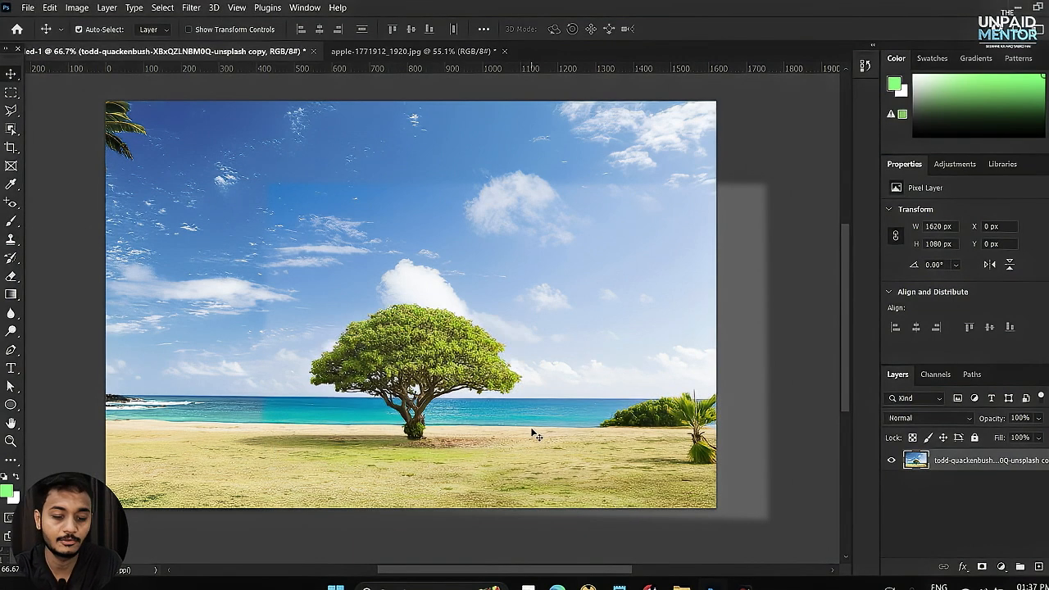
- Switch to Photoshop, add a layer mask to the beach photo layer and make the mask active
{"action": "left_click", "coordinate": [981, 567]}
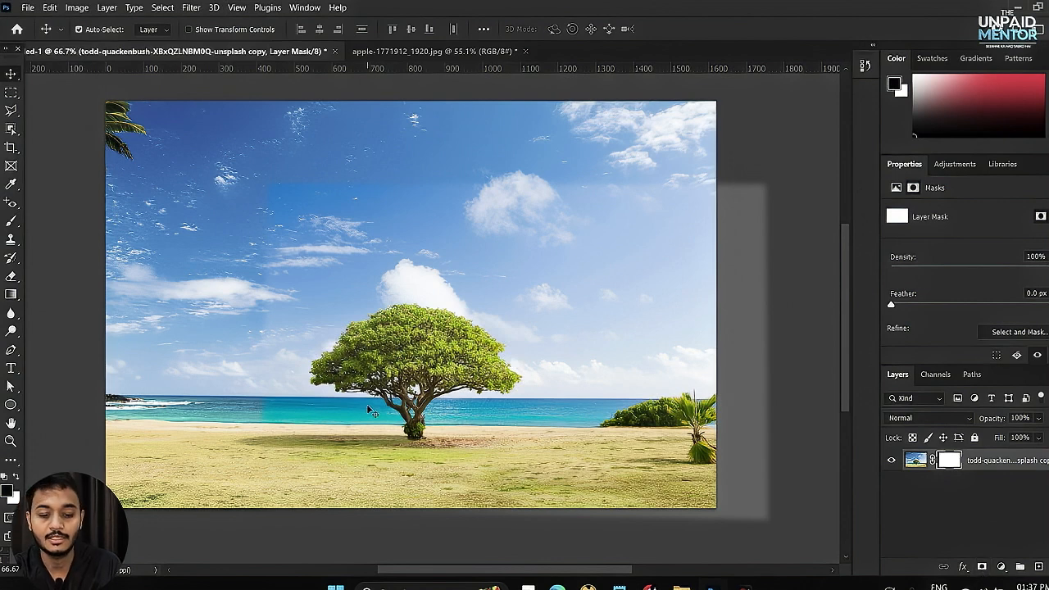
{"action": "left_click", "coordinate": [910, 461]}
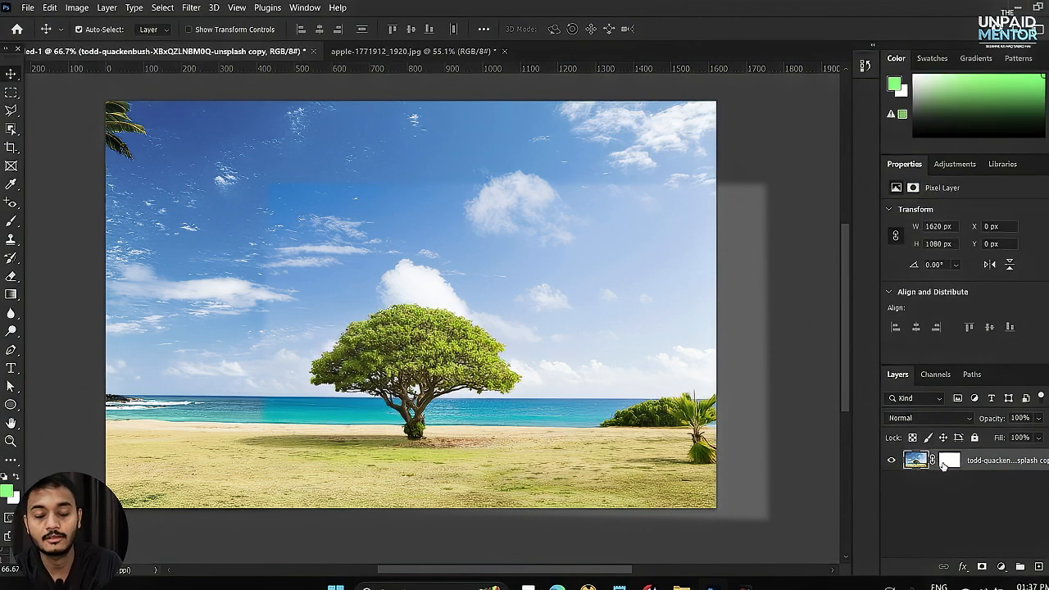
{"action": "left_click", "coordinate": [948, 461]}
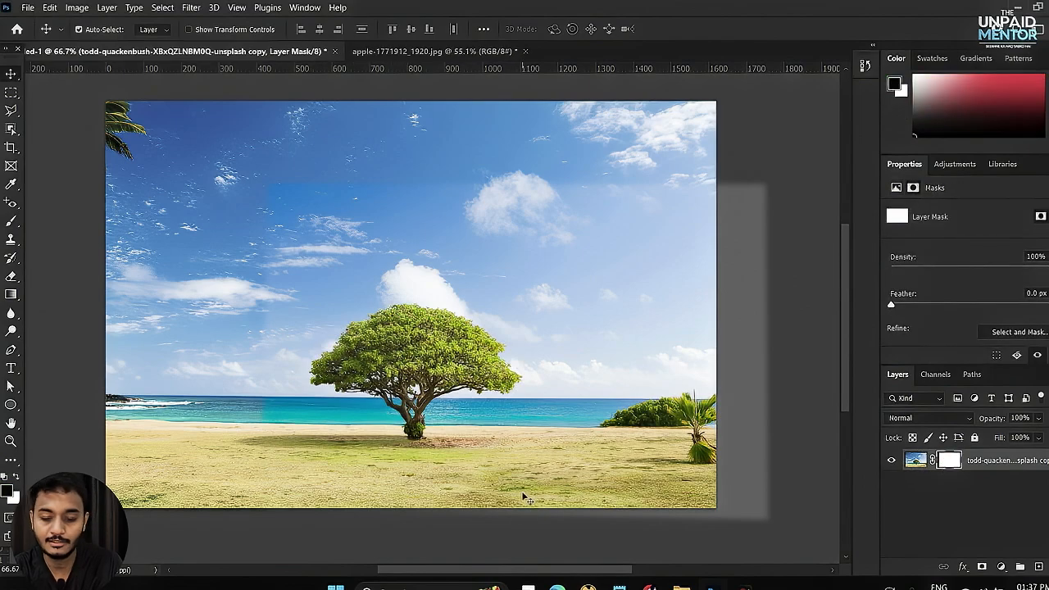
- Switch to the Notepad notes and add the line "RGBA - RED , GREEN , BLUE & ALPHA" after a blank line below the number values
{"action": "left_click", "coordinate": [620, 586]}
{"action": "left_click", "coordinate": [250, 225]}
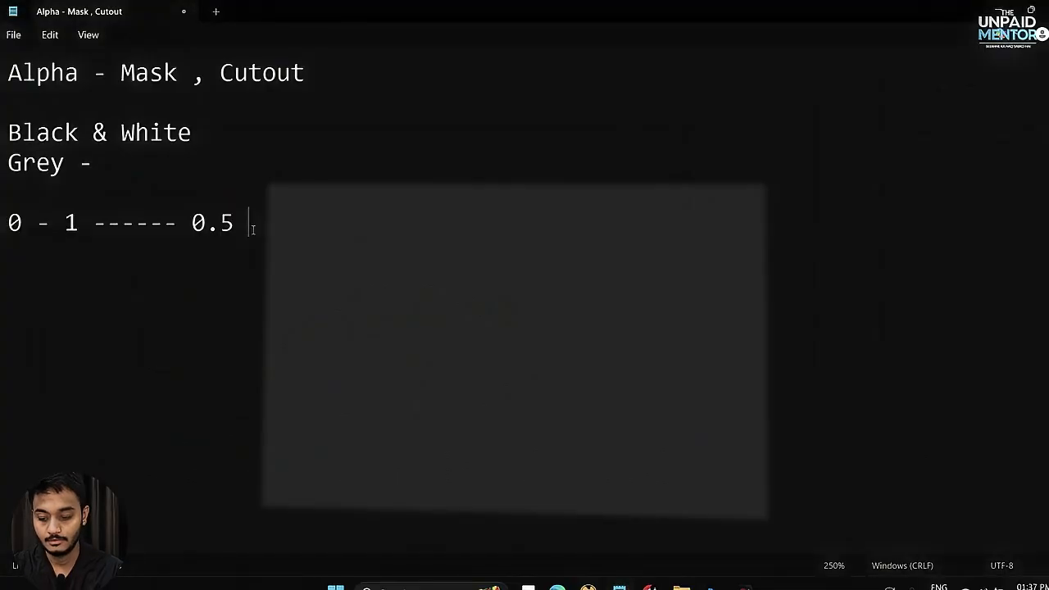
{"action": "key", "text": "Return"}
{"action": "key", "text": "Return"}
{"action": "type", "text": "RGBA -"}
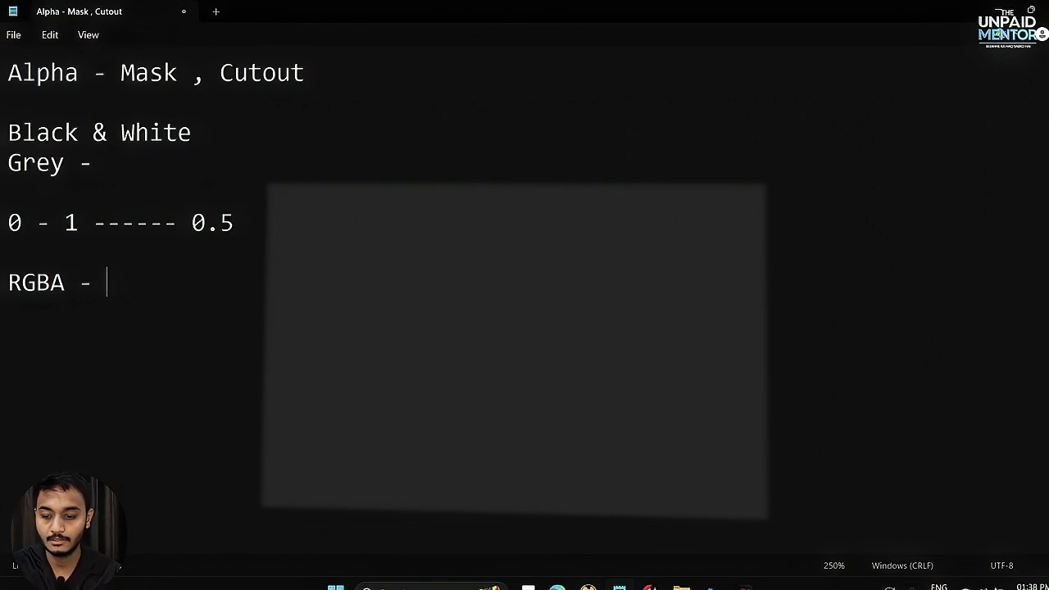
{"action": "type", "text": "RED , "}
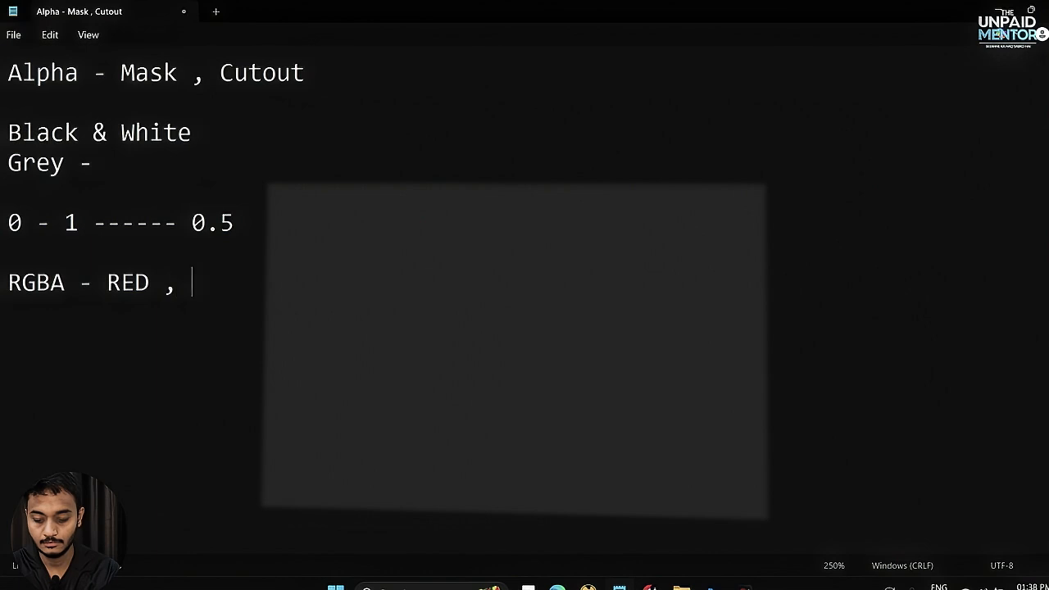
{"action": "type", "text": "GREEN "}
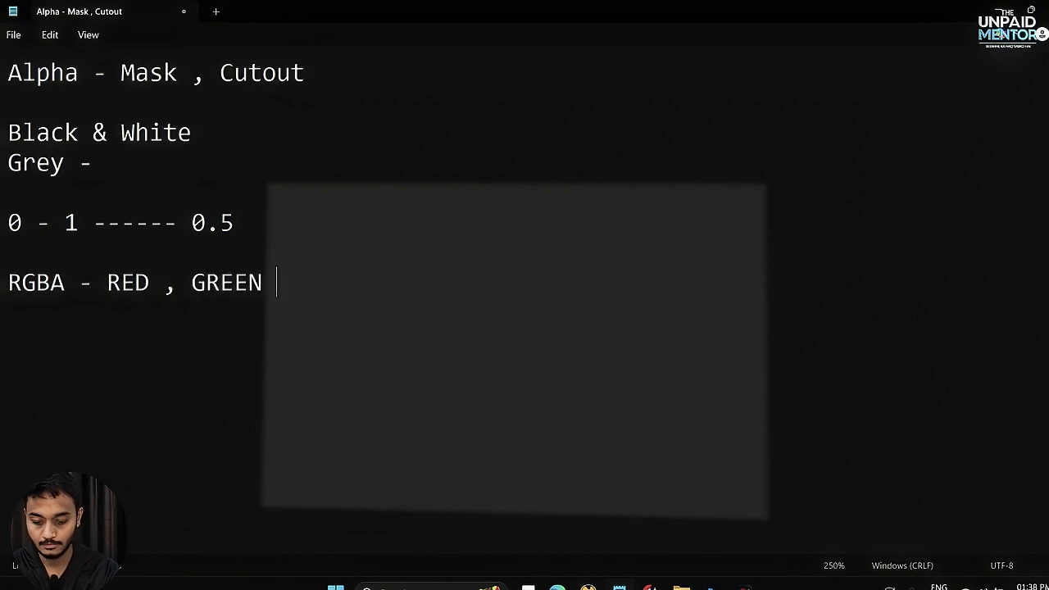
{"action": "type", "text": ", BLUE "}
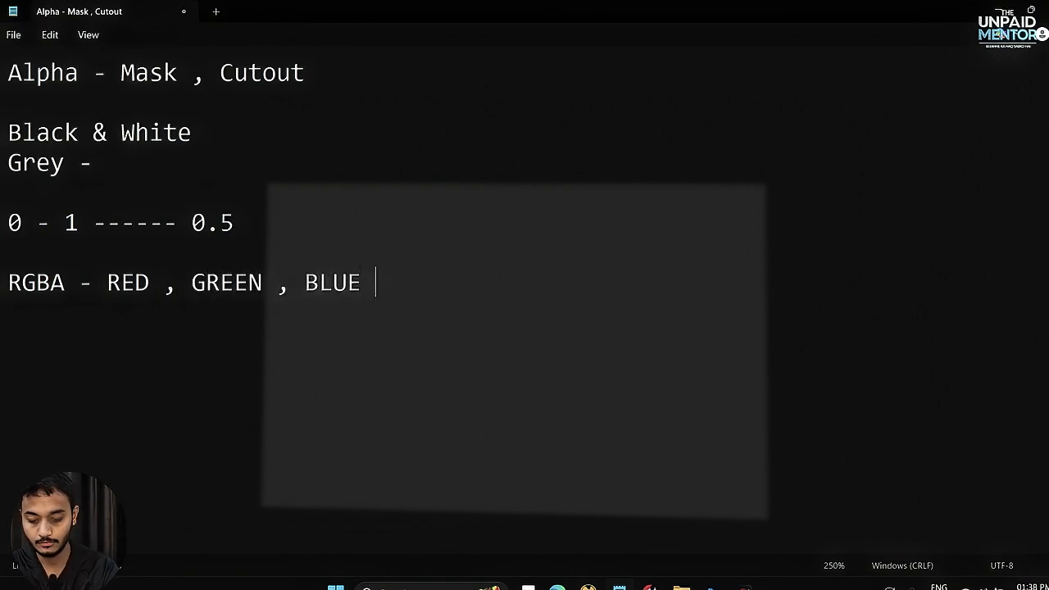
{"action": "type", "text": "& ALPHA"}
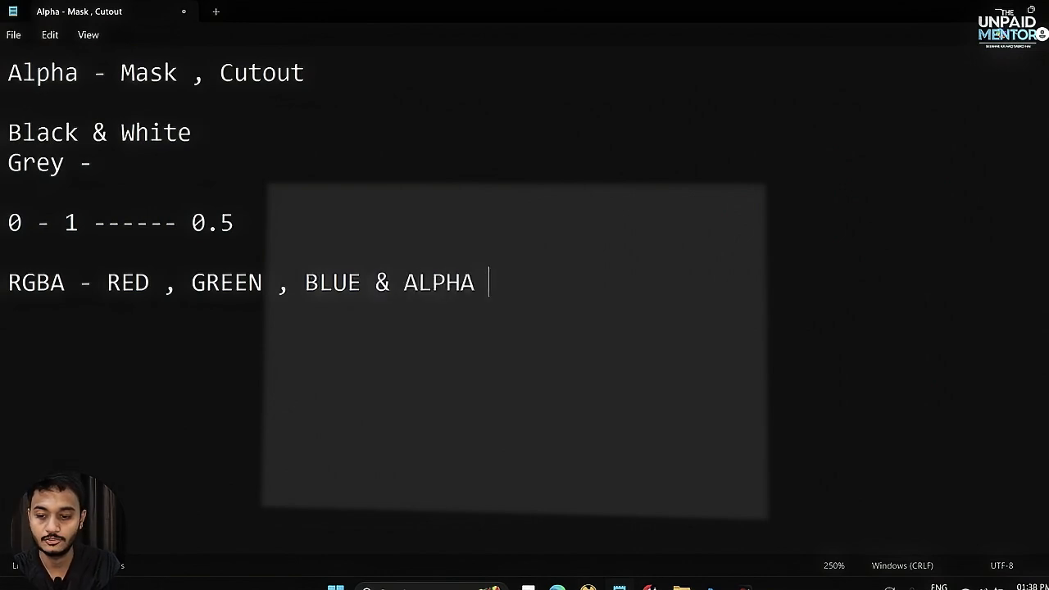
- Highlight the words Alpha, Mask and Cutout in the notes' first line, and point out the color names in the RGBA line
{"action": "left_click_drag", "start_coordinate": [88, 82], "coordinate": [7, 73]}
{"action": "double_click", "coordinate": [135, 72]}
{"action": "left_click_drag", "start_coordinate": [217, 67], "coordinate": [321, 63]}
{"action": "left_click", "coordinate": [351, 112]}
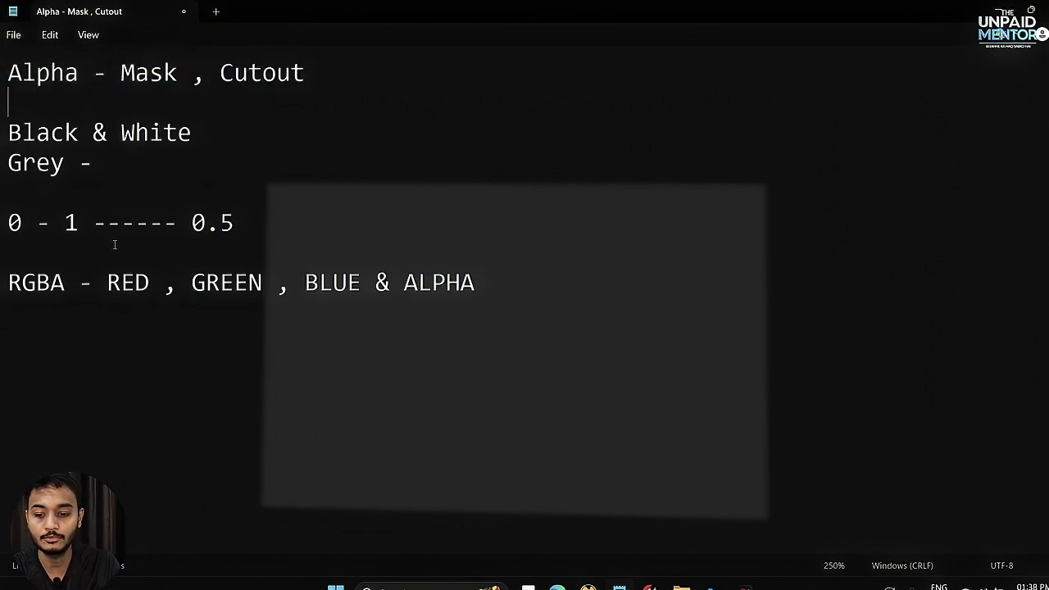
{"action": "left_click_drag", "start_coordinate": [107, 282], "coordinate": [361, 282]}
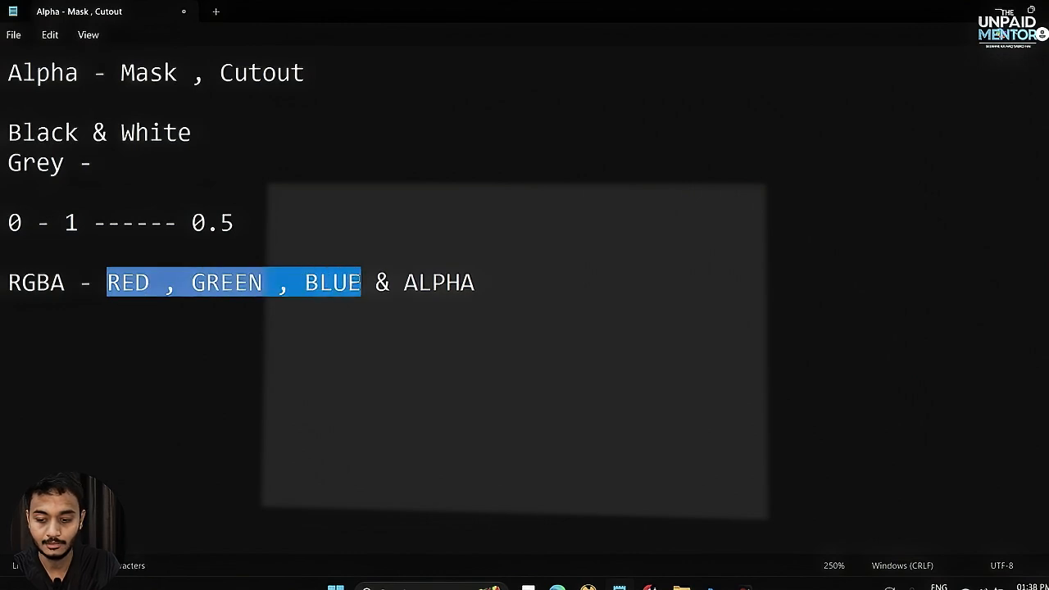
{"action": "left_click", "coordinate": [217, 285]}
{"action": "left_click", "coordinate": [333, 282]}
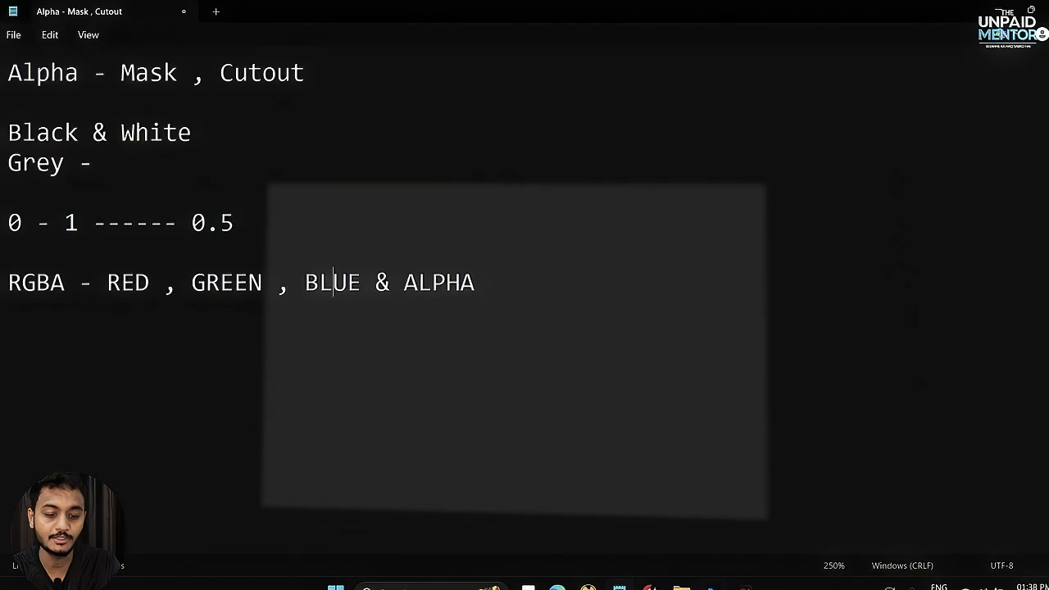
- Switch to Photoshop and view the beach photo's Red, Green and Blue channels one by one, twice, returning to the RGB composite each time
{"action": "key", "text": "alt+Tab"}
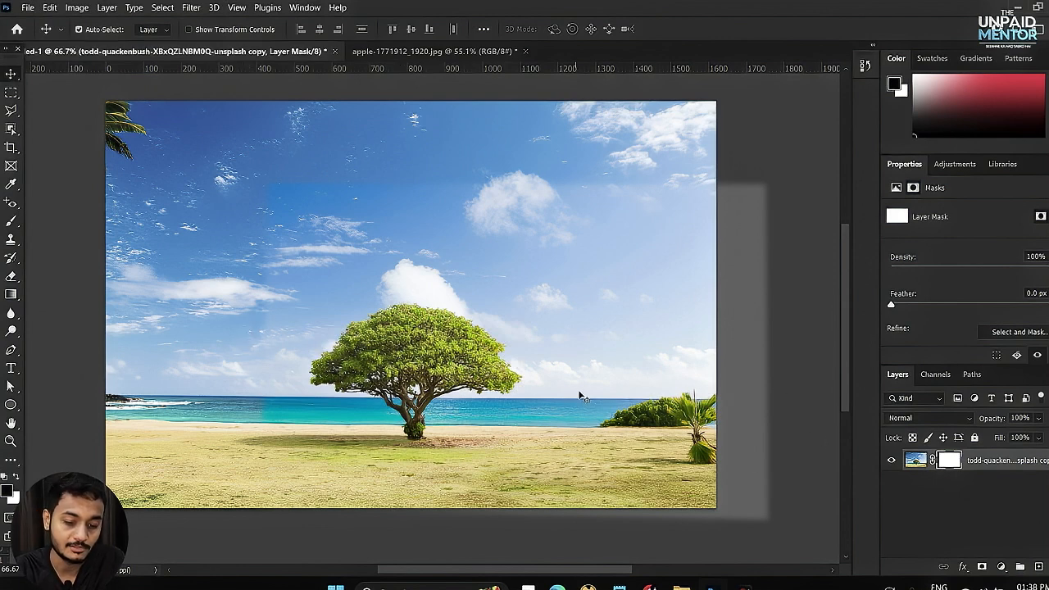
{"action": "left_click", "coordinate": [916, 463]}
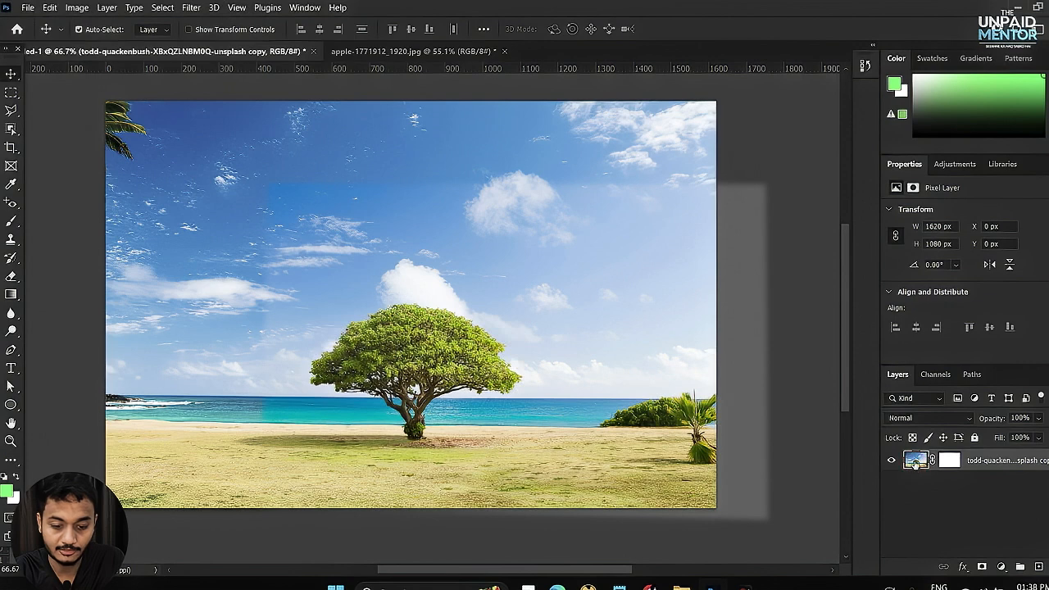
{"action": "left_click", "coordinate": [945, 377]}
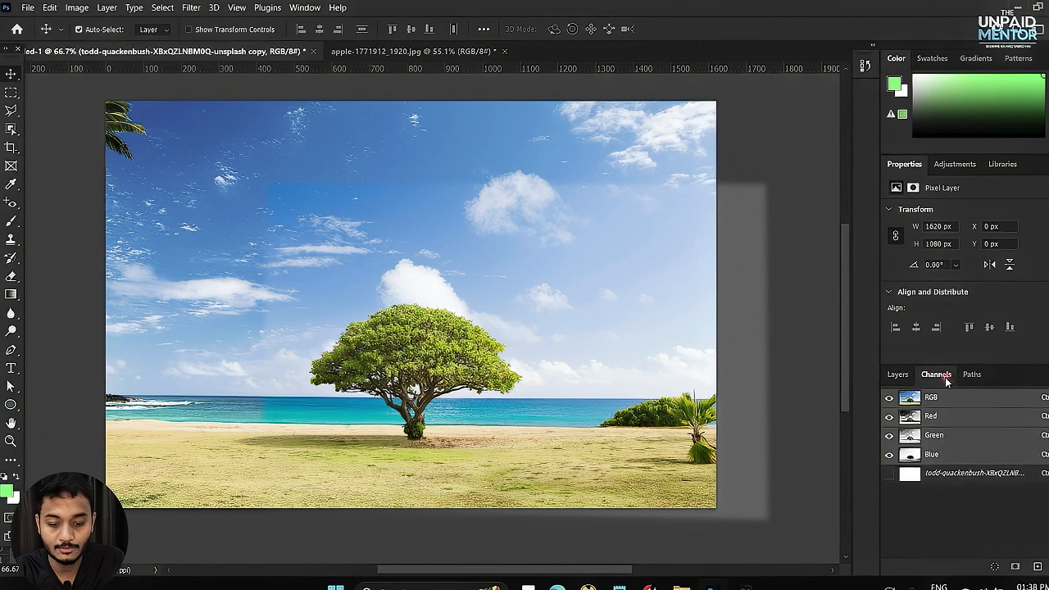
{"action": "left_click", "coordinate": [932, 416]}
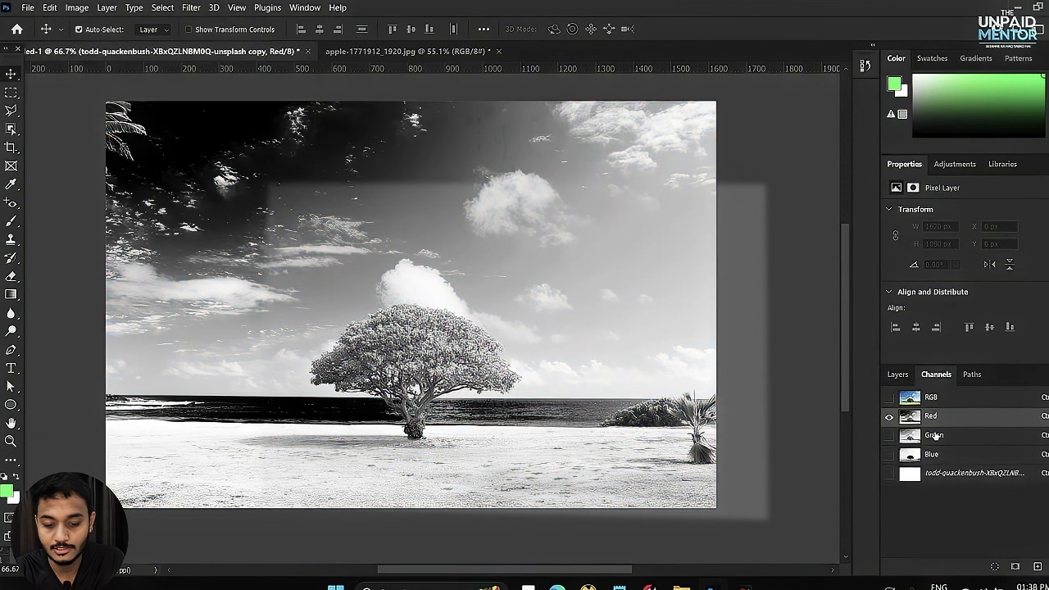
{"action": "left_click", "coordinate": [935, 437]}
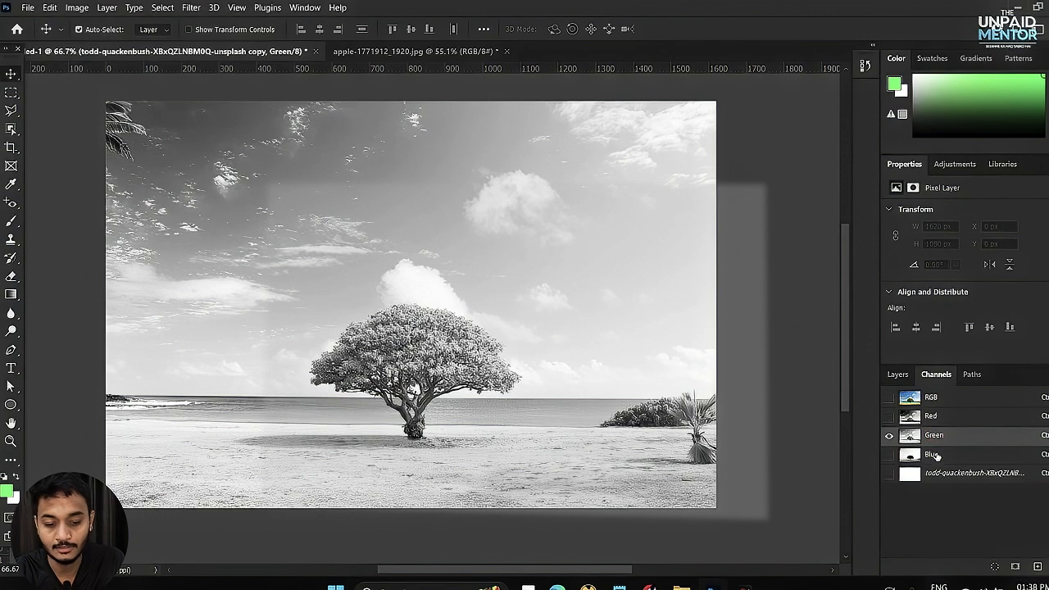
{"action": "left_click", "coordinate": [934, 456]}
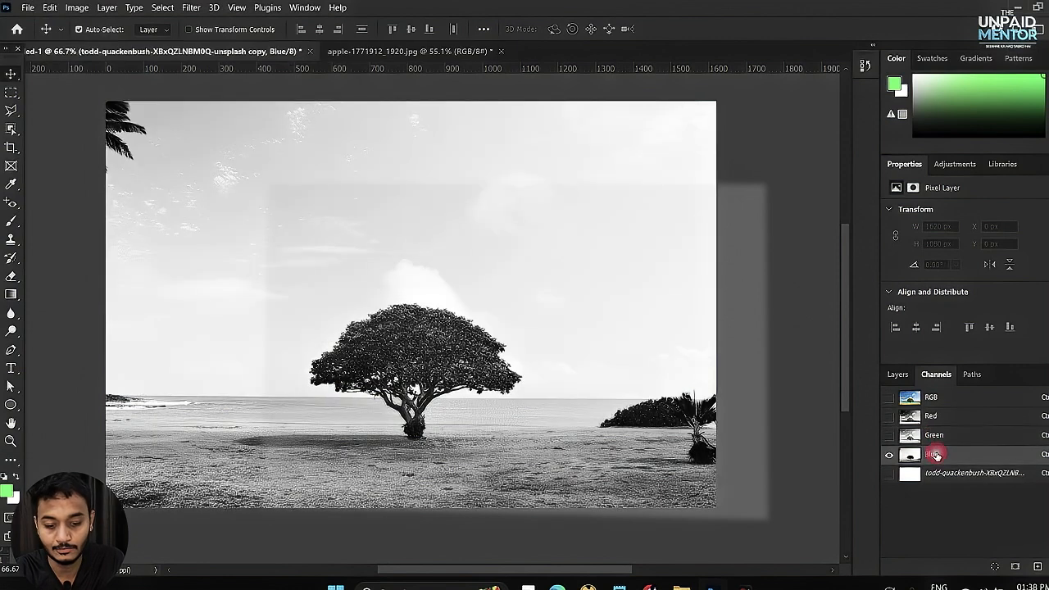
{"action": "left_click", "coordinate": [930, 398]}
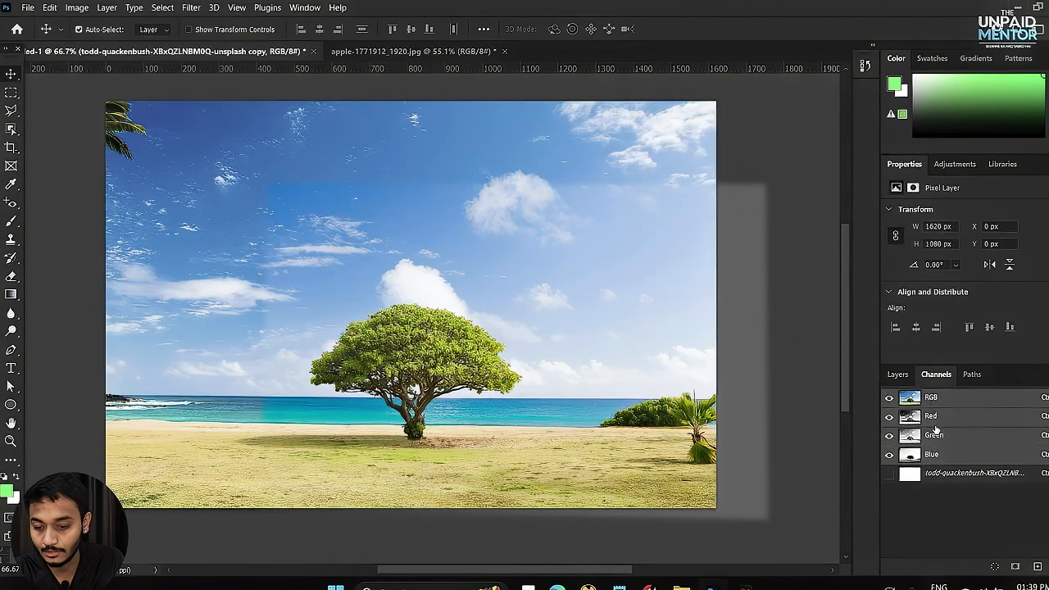
{"action": "left_click", "coordinate": [932, 417]}
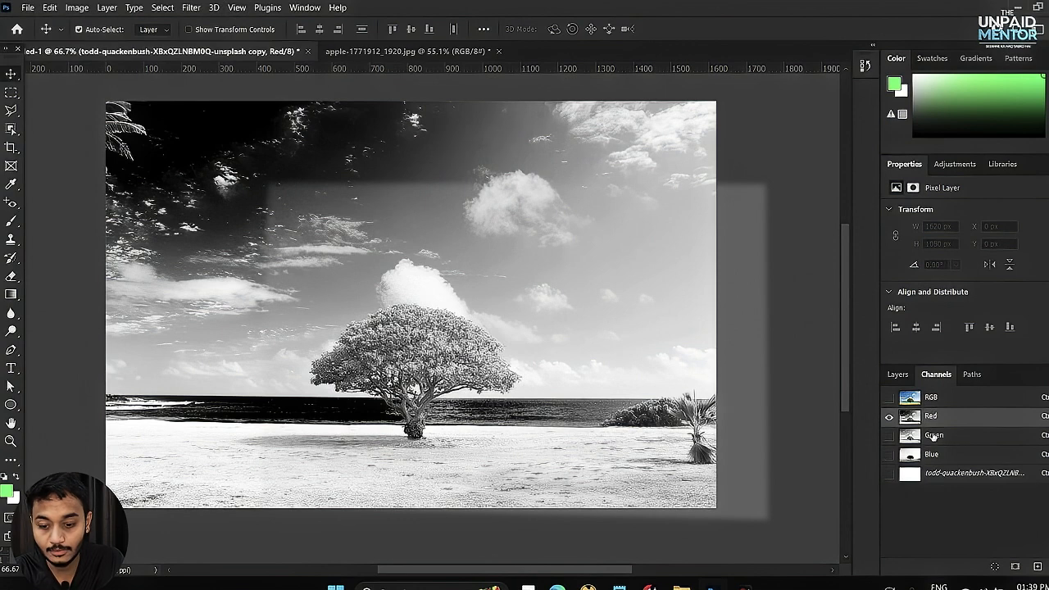
{"action": "left_click", "coordinate": [933, 435]}
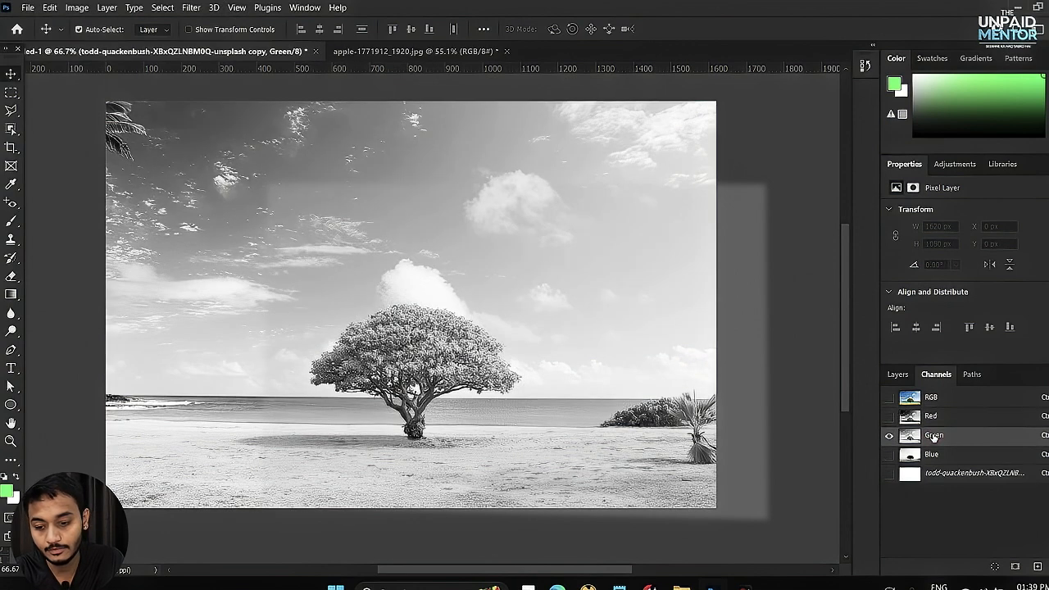
{"action": "left_click", "coordinate": [932, 455]}
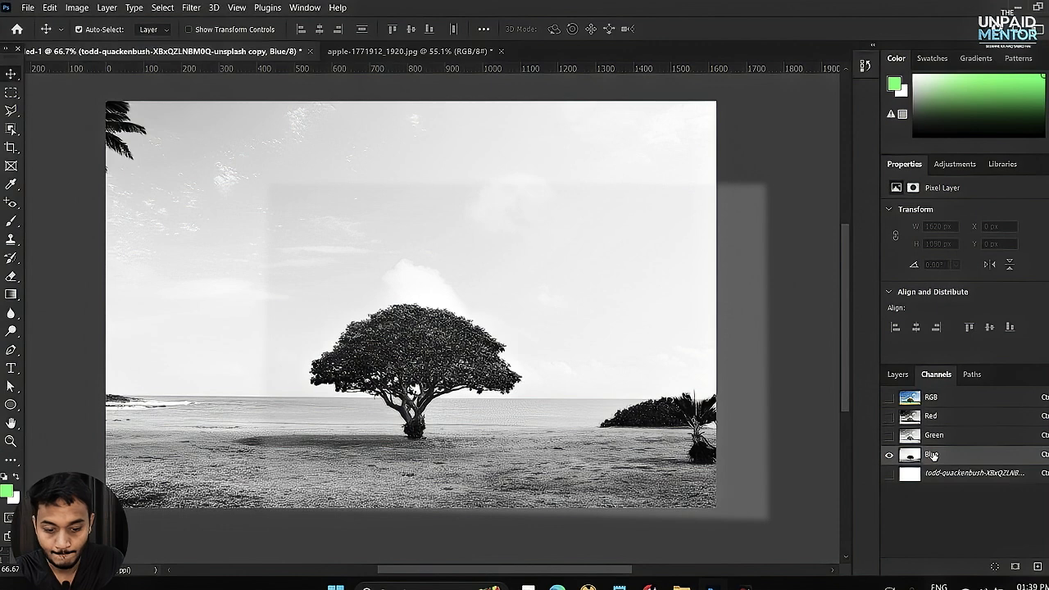
{"action": "left_click", "coordinate": [932, 398]}
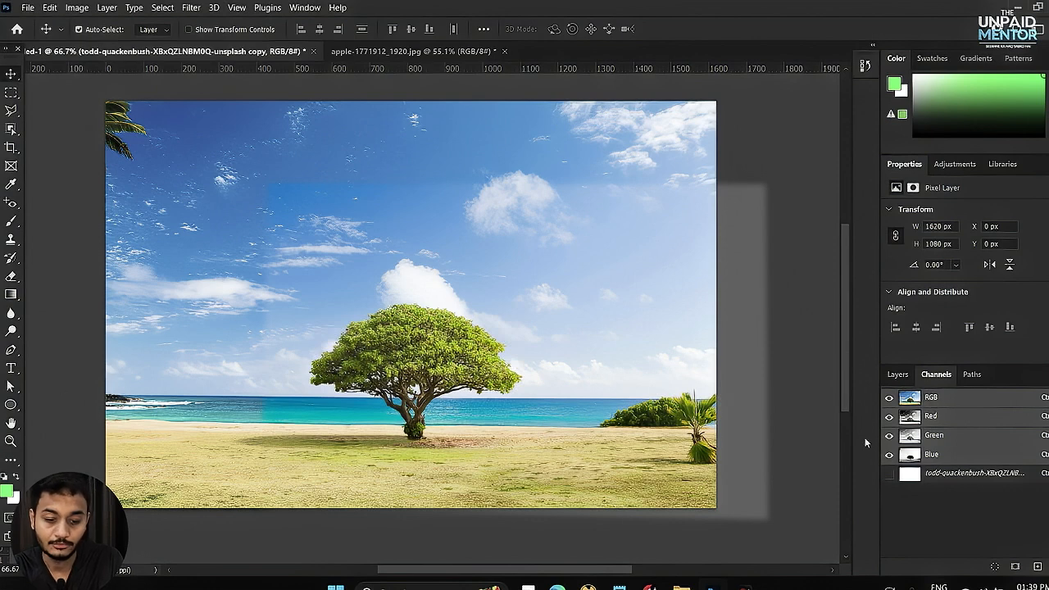
- Return to the layer list and alternate between the beach layer's mask and its image to compare them, leaving the image active
{"action": "left_click", "coordinate": [898, 374]}
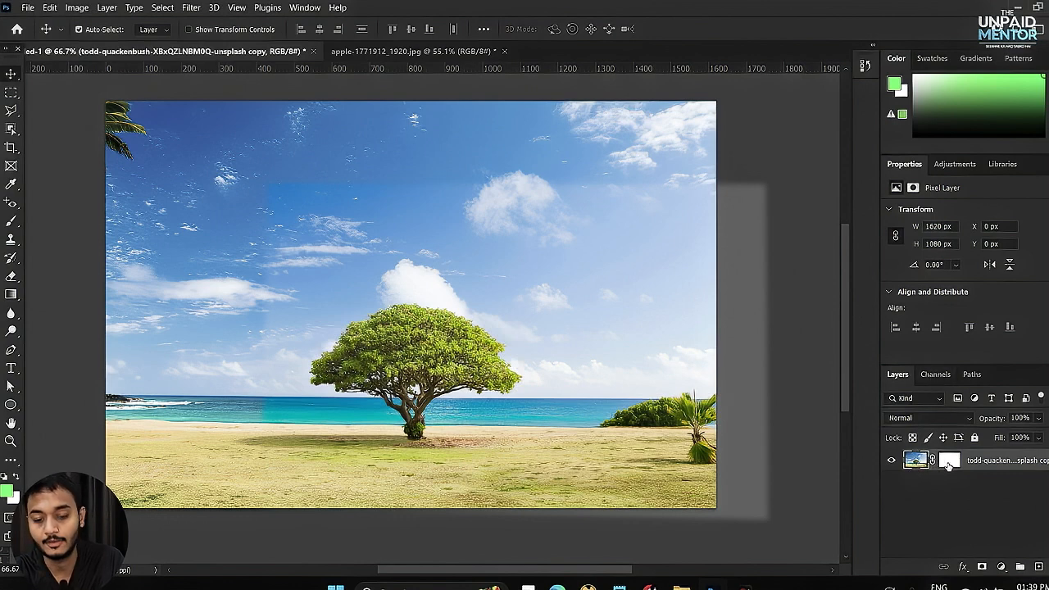
{"action": "left_click", "coordinate": [948, 464]}
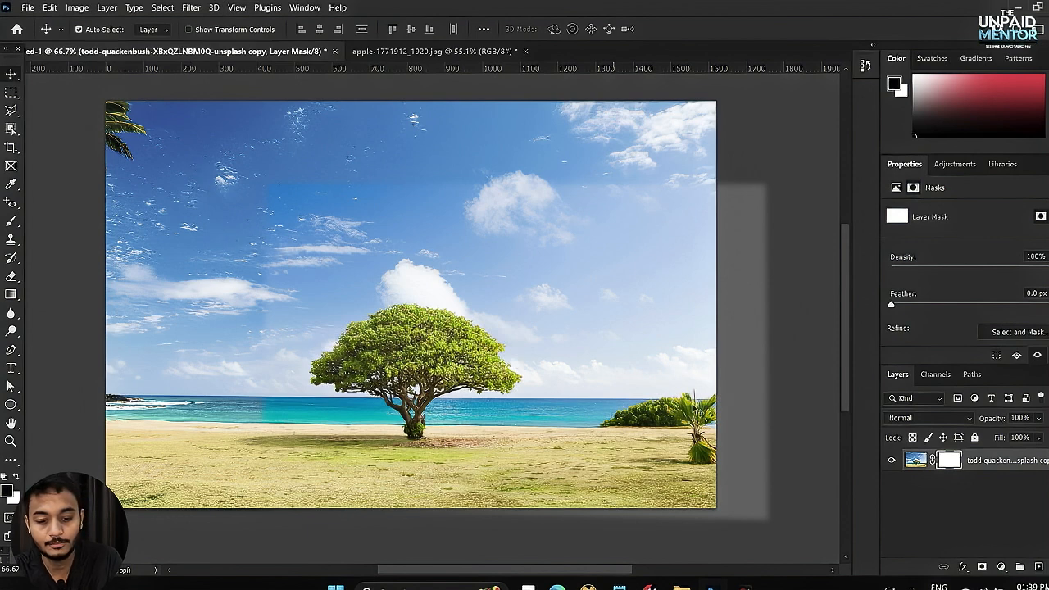
{"action": "left_click", "coordinate": [916, 461]}
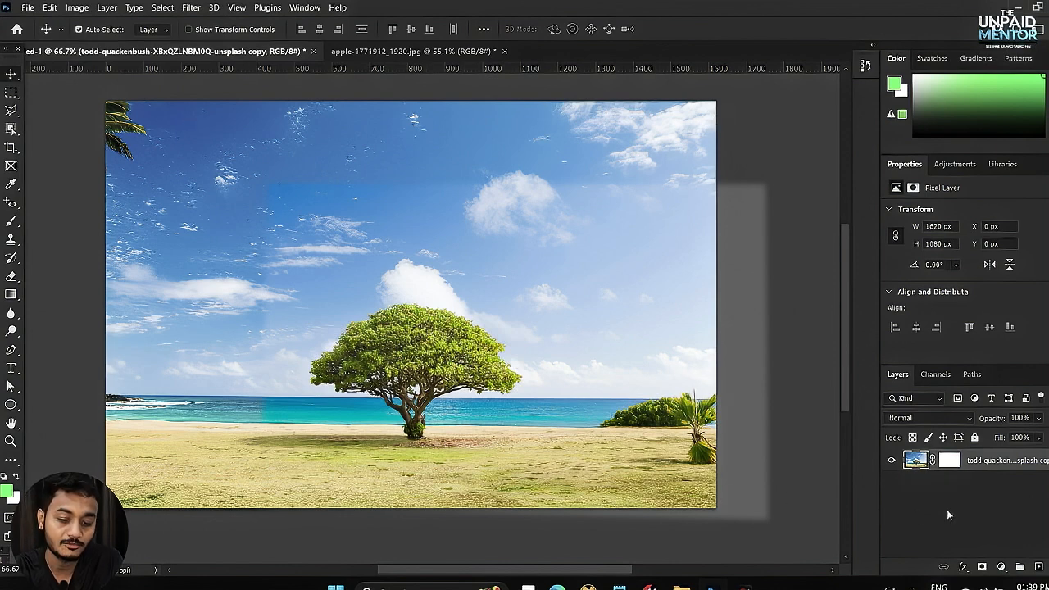
{"action": "left_click", "coordinate": [949, 462]}
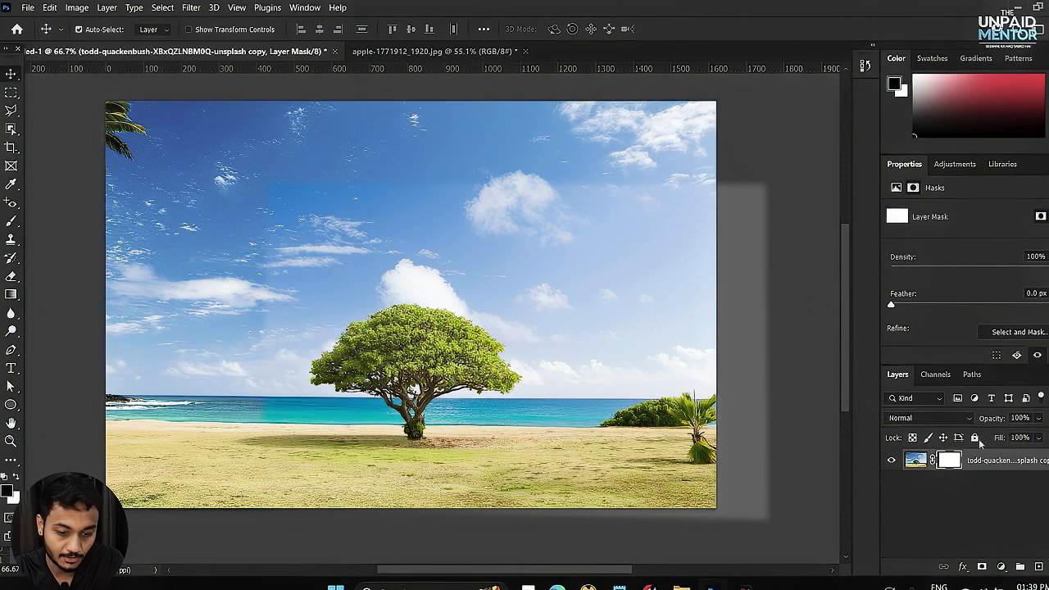
{"action": "left_click", "coordinate": [915, 459]}
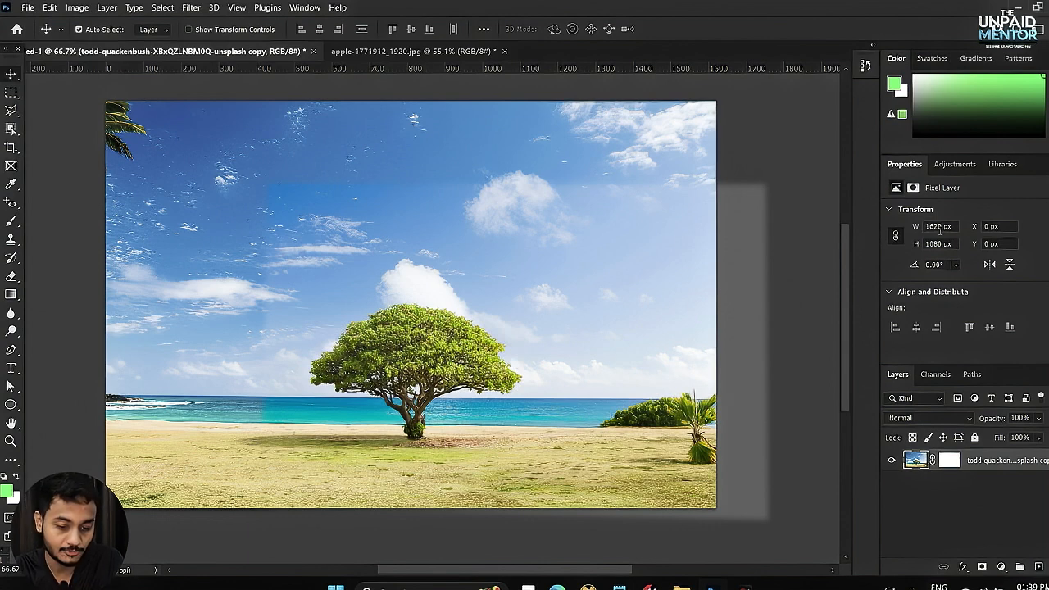
{"action": "left_click", "coordinate": [950, 464]}
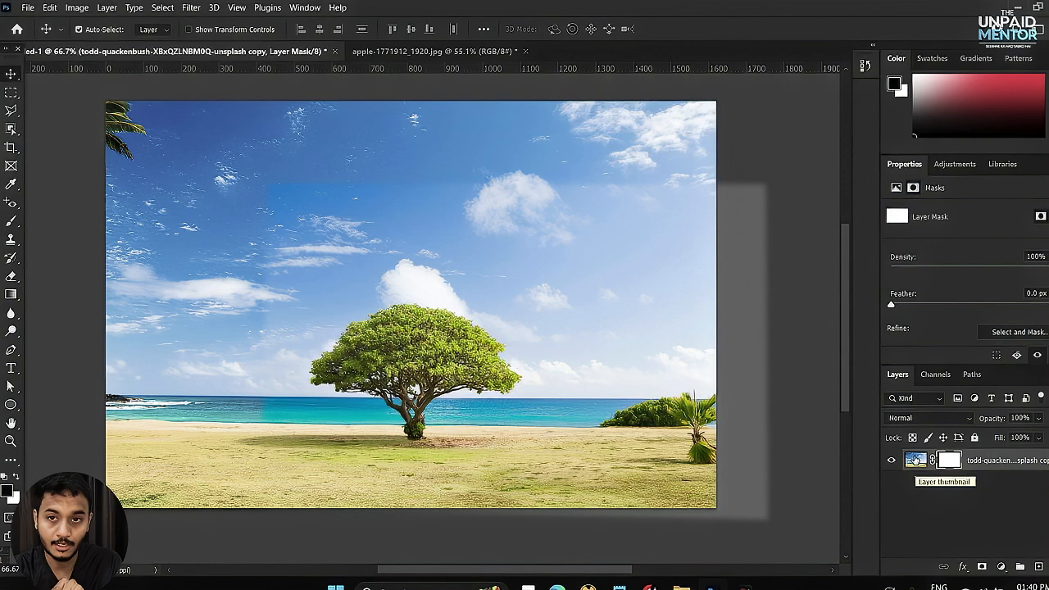
{"action": "left_click", "coordinate": [916, 461]}
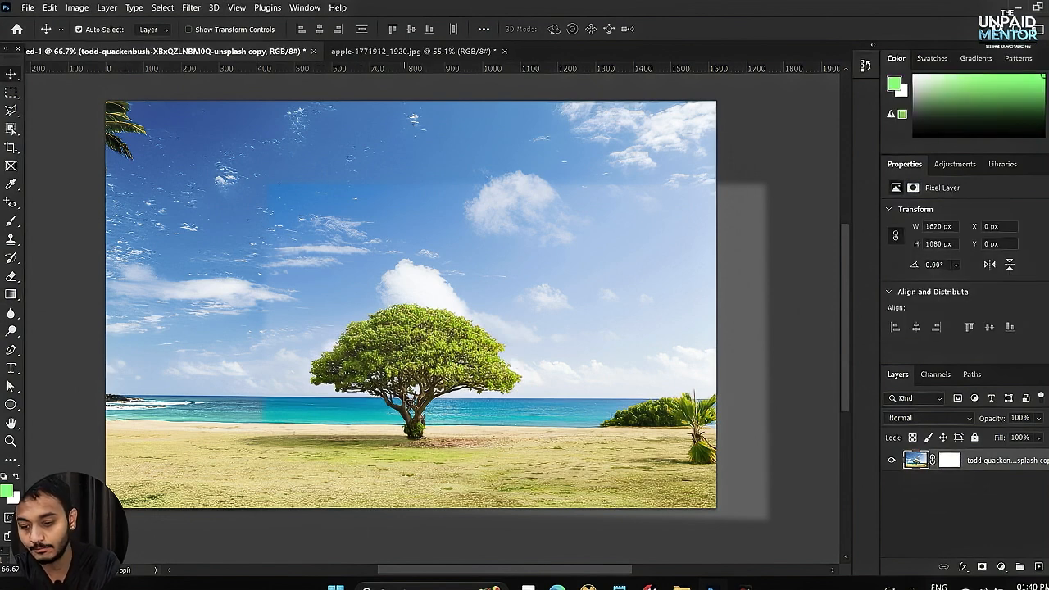
- Activate the Brush tool and set the foreground color to black
{"action": "key", "text": "b"}
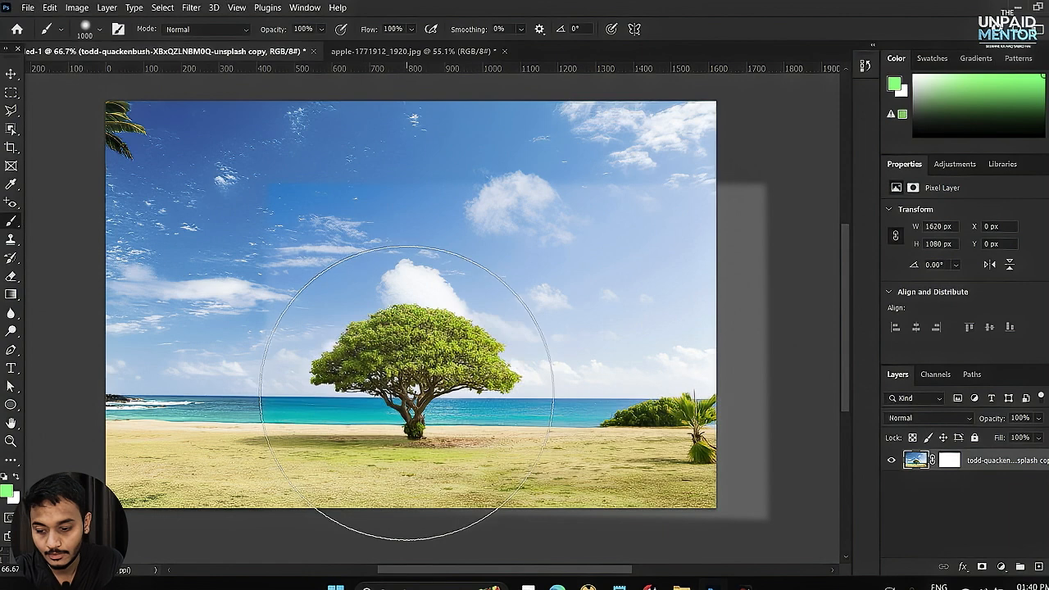
{"action": "left_click", "coordinate": [10, 493]}
{"action": "left_click_drag", "start_coordinate": [795, 402], "coordinate": [681, 514]}
{"action": "left_click", "coordinate": [1009, 316]}
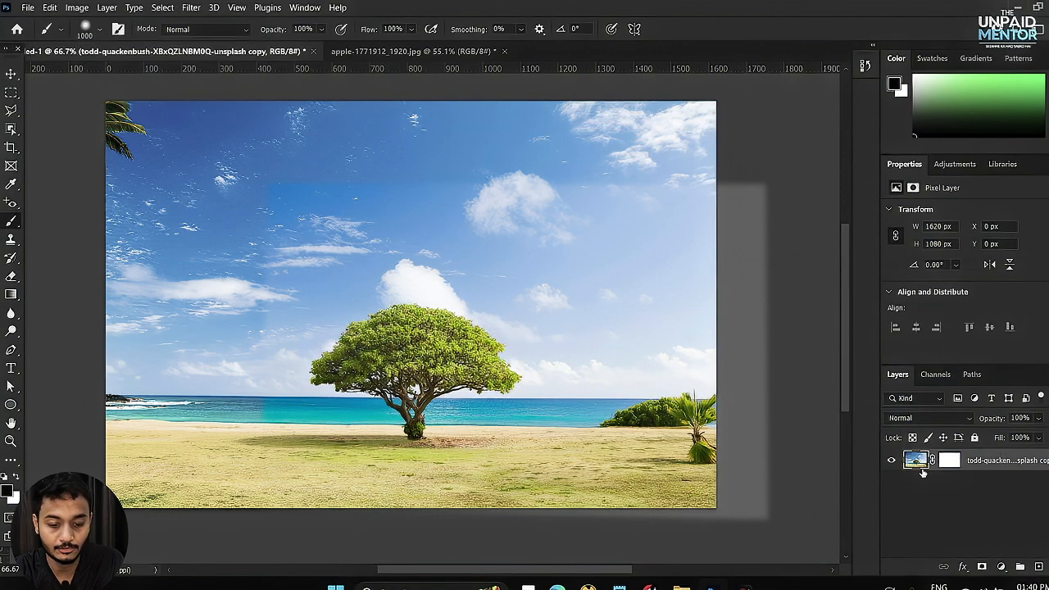
- Try painting a black 1000 px brush stroke diagonally across the beach photo with the layer image active instead of the mask, and undo it
{"action": "left_click", "coordinate": [948, 462]}
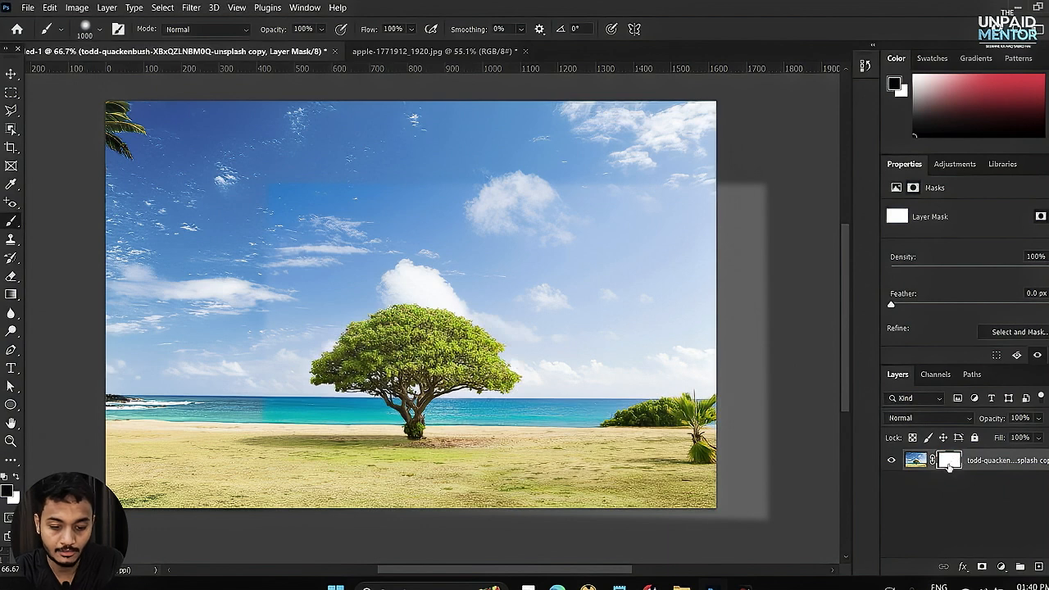
{"action": "left_click", "coordinate": [915, 461]}
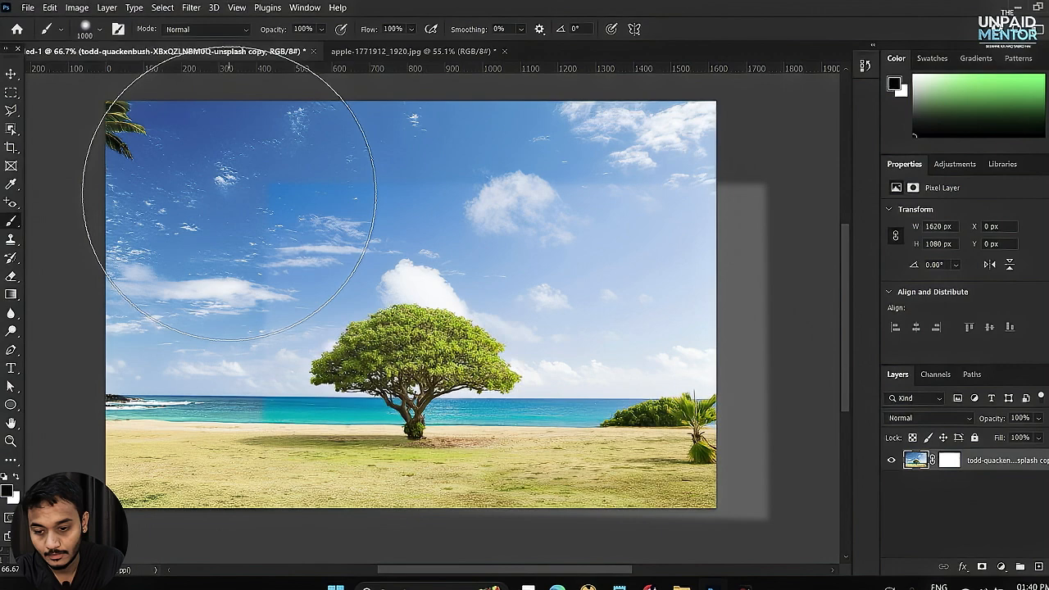
{"action": "mouse_move", "coordinate": [229, 196]}
{"action": "left_mouse_down"}
{"action": "mouse_move", "coordinate": [251, 176]}
{"action": "mouse_move", "coordinate": [423, 336]}
{"action": "mouse_move", "coordinate": [569, 437]}
{"action": "mouse_move", "coordinate": [469, 349]}
{"action": "mouse_move", "coordinate": [318, 122]}
{"action": "mouse_move", "coordinate": [410, 333]}
{"action": "mouse_move", "coordinate": [339, 276]}
{"action": "mouse_move", "coordinate": [487, 410]}
{"action": "left_mouse_up"}
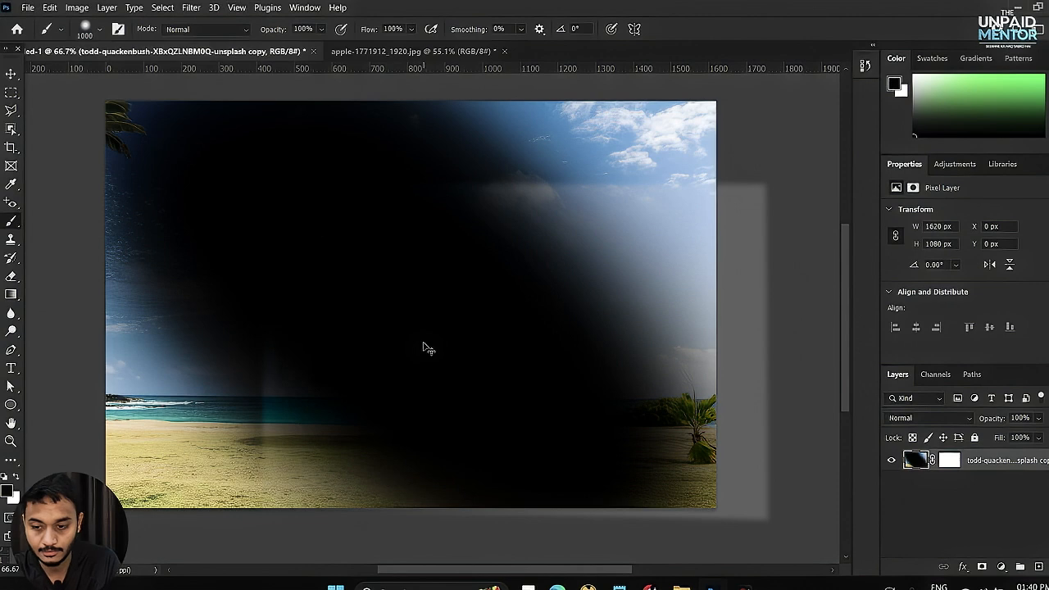
{"action": "key", "text": "ctrl+z"}
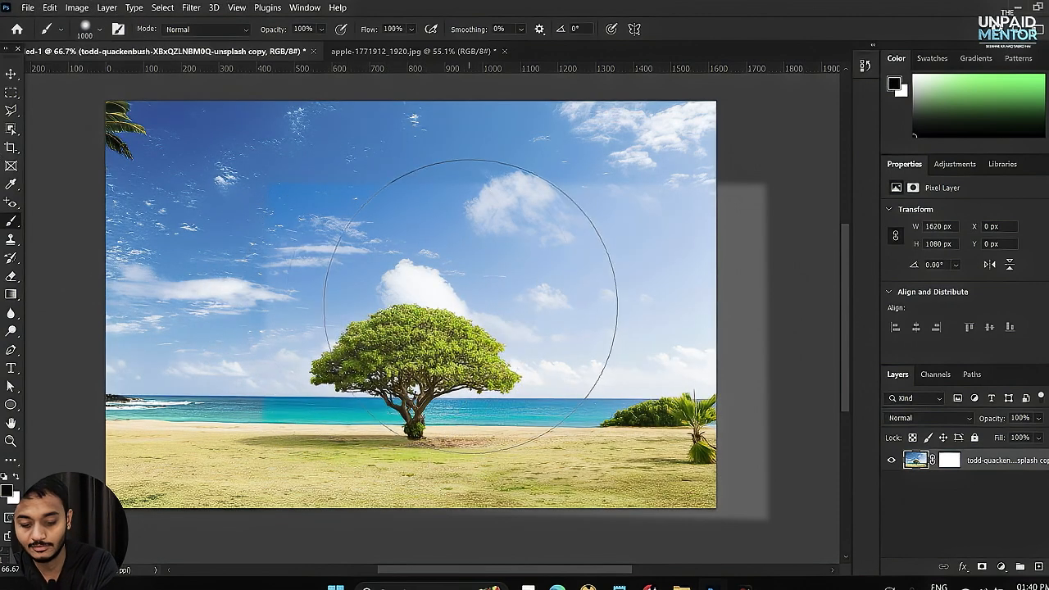
- Reduce the brush size to 125 px
{"action": "key", "text": "bracketleft"}
{"action": "key", "text": "bracketleft"}
{"action": "key", "text": "bracketleft"}
{"action": "key", "text": "bracketleft"}
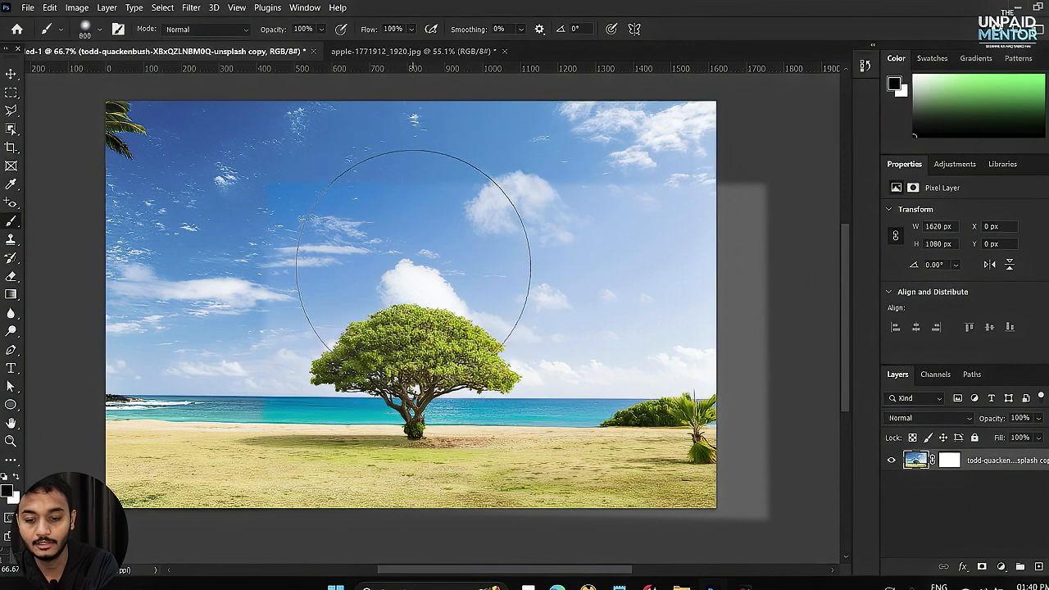
{"action": "key", "text": "bracketleft"}
{"action": "key", "text": "bracketleft"}
{"action": "key", "text": "bracketleft"}
{"action": "key", "text": "bracketleft"}
{"action": "key", "text": "bracketleft"}
{"action": "key", "text": "bracketleft"}
{"action": "key", "text": "bracketleft"}
{"action": "key", "text": "bracketleft"}
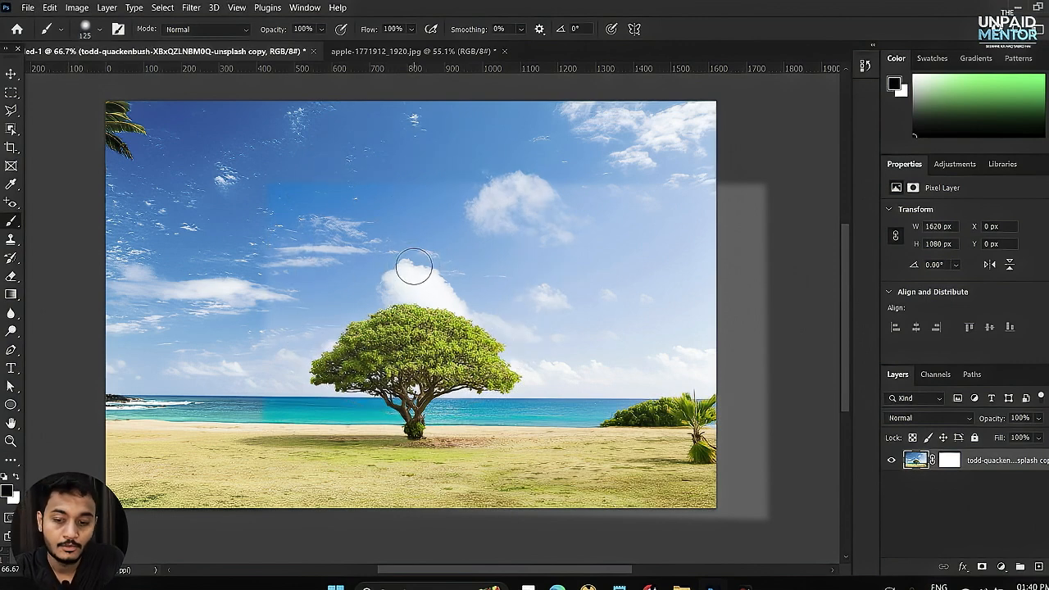
- Activate the beach layer's mask and paint black over the middle of the photo with a 400 px brush
{"action": "key", "text": "bracketleft"}
{"action": "key", "text": "bracketleft"}
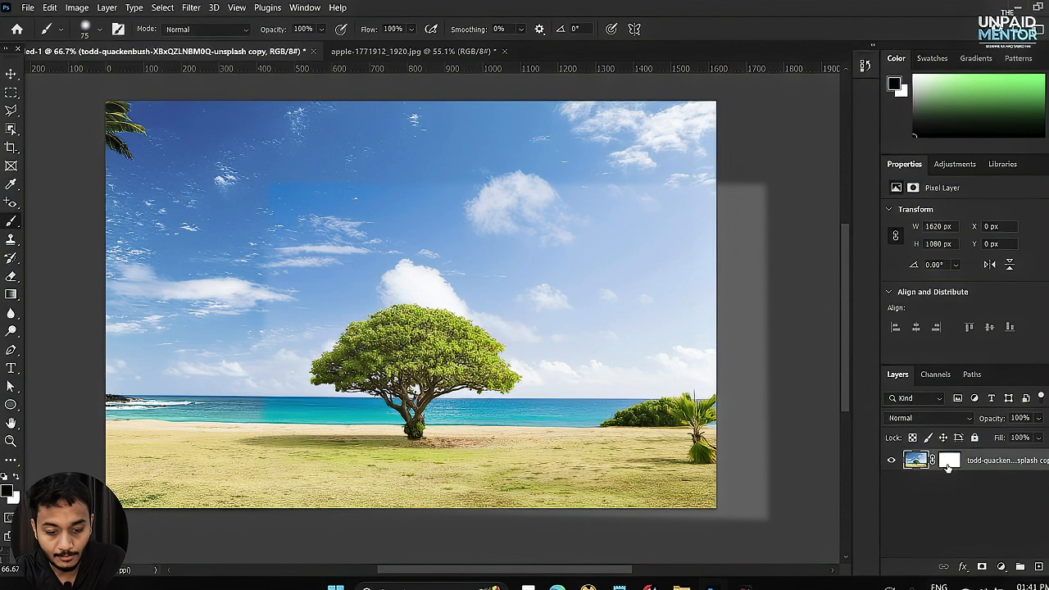
{"action": "left_click", "coordinate": [948, 462]}
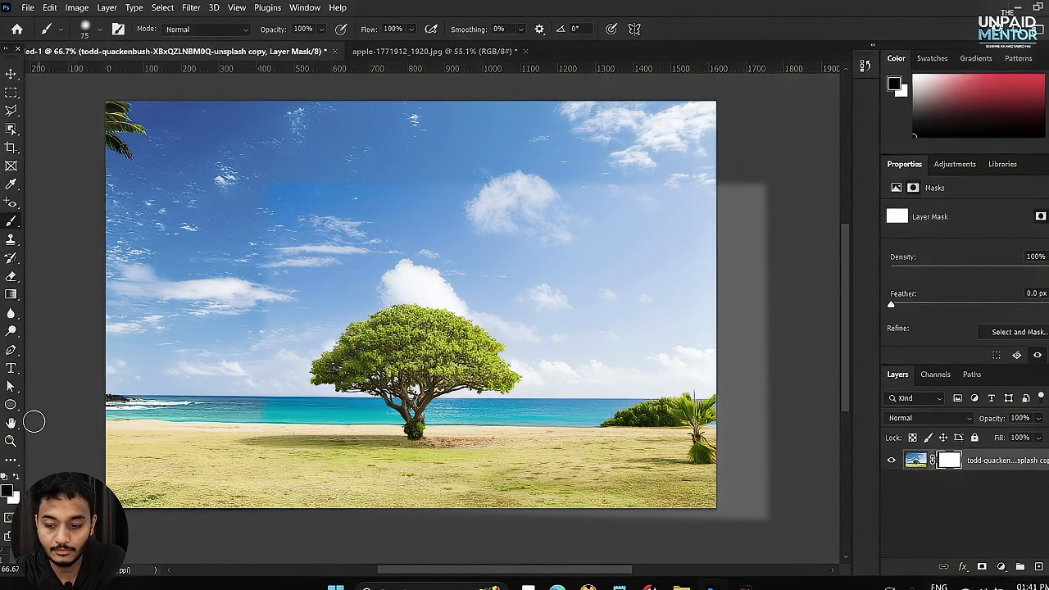
{"action": "key", "text": "bracketright"}
{"action": "key", "text": "bracketright"}
{"action": "key", "text": "bracketright"}
{"action": "key", "text": "bracketright"}
{"action": "key", "text": "bracketright"}
{"action": "key", "text": "bracketright"}
{"action": "key", "text": "bracketright"}
{"action": "key", "text": "bracketright"}
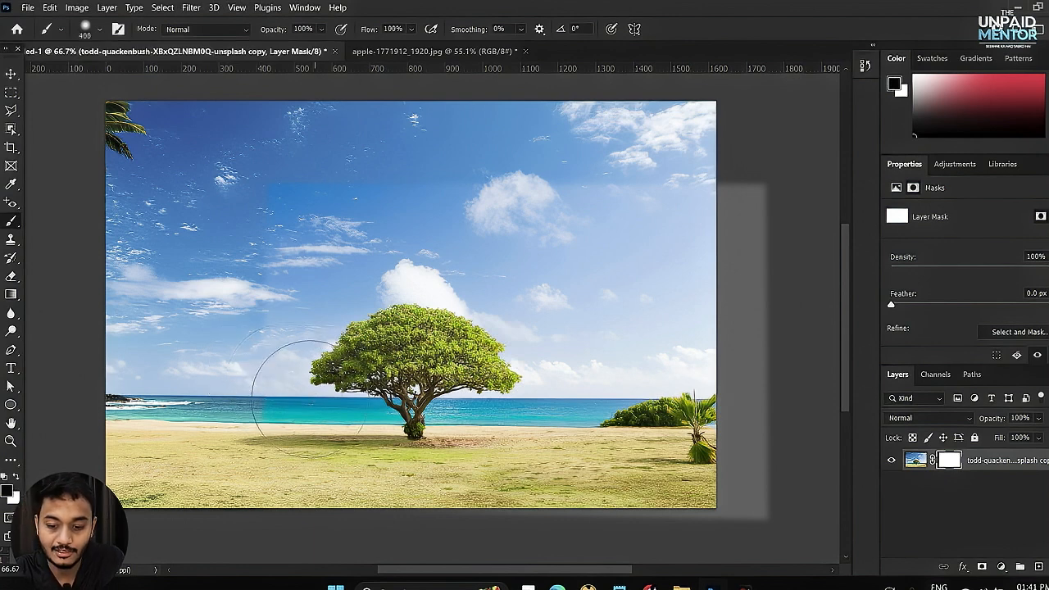
{"action": "mouse_move", "coordinate": [221, 225]}
{"action": "left_mouse_down"}
{"action": "mouse_move", "coordinate": [344, 197]}
{"action": "mouse_move", "coordinate": [599, 291]}
{"action": "mouse_move", "coordinate": [344, 328]}
{"action": "mouse_move", "coordinate": [245, 410]}
{"action": "mouse_move", "coordinate": [574, 451]}
{"action": "mouse_move", "coordinate": [279, 451]}
{"action": "mouse_move", "coordinate": [344, 336]}
{"action": "mouse_move", "coordinate": [426, 246]}
{"action": "mouse_move", "coordinate": [407, 459]}
{"action": "mouse_move", "coordinate": [443, 395]}
{"action": "mouse_move", "coordinate": [492, 468]}
{"action": "mouse_move", "coordinate": [527, 481]}
{"action": "left_mouse_up"}
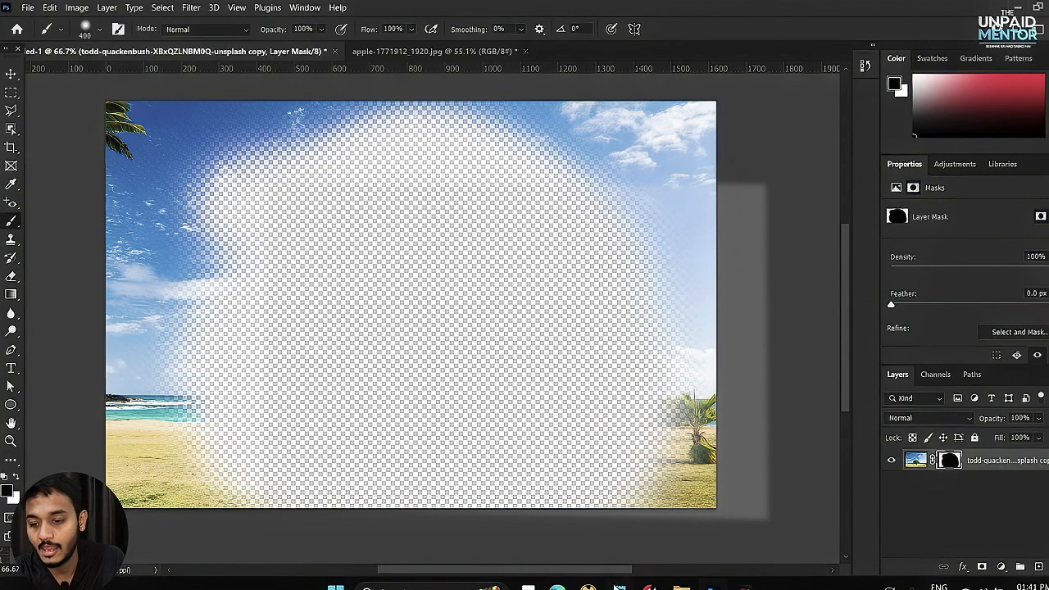
- Review the masking notes in Notepad, return to Photoshop, and compare the beach layer's black-painted mask with the masked photo
{"action": "left_click", "coordinate": [621, 587]}
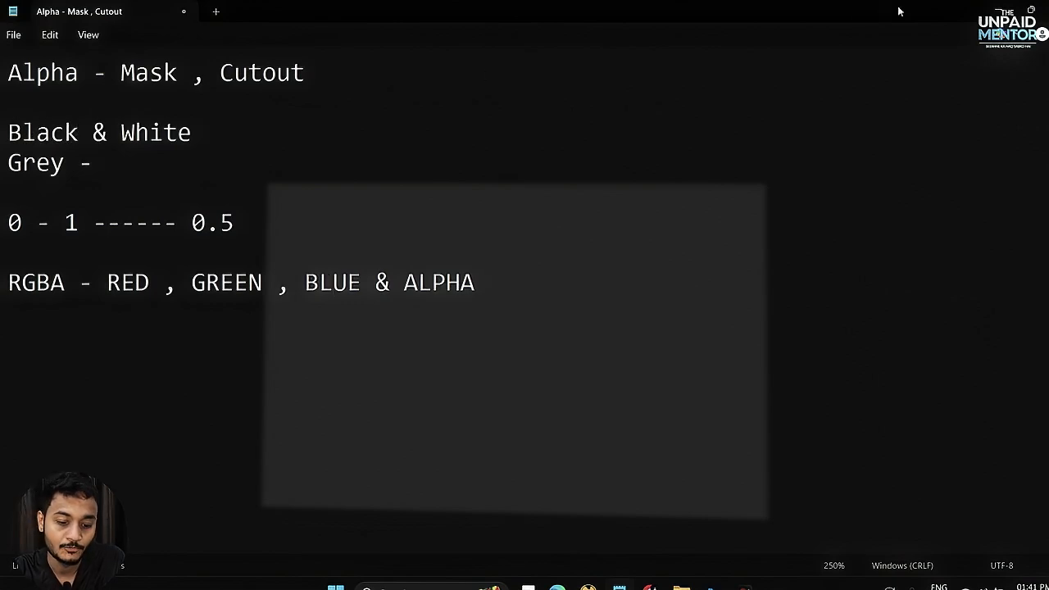
{"action": "left_click", "coordinate": [986, 11]}
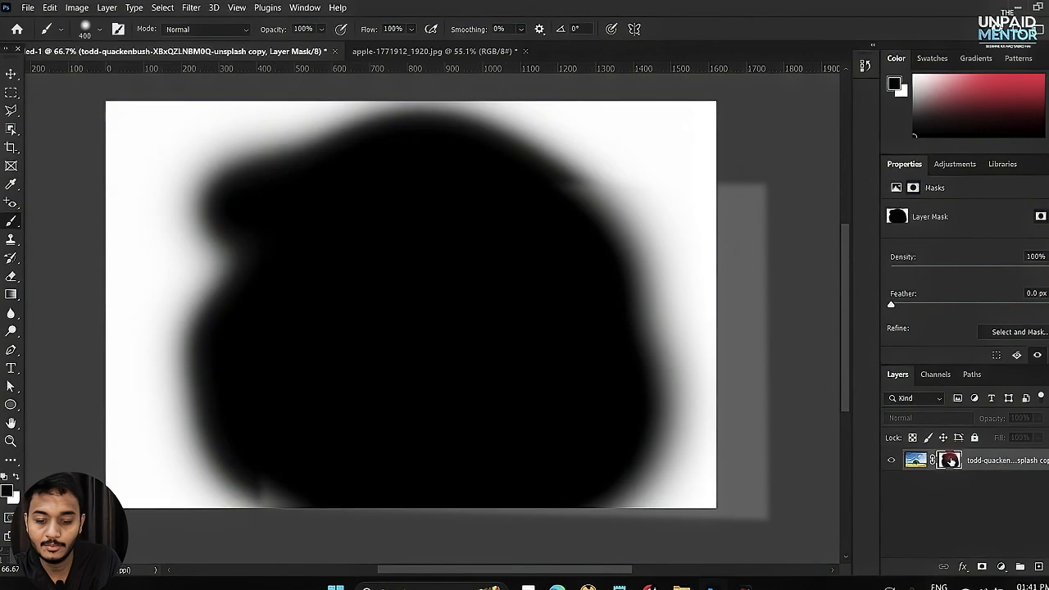
{"action": "left_click", "coordinate": [950, 460], "text": "alt"}
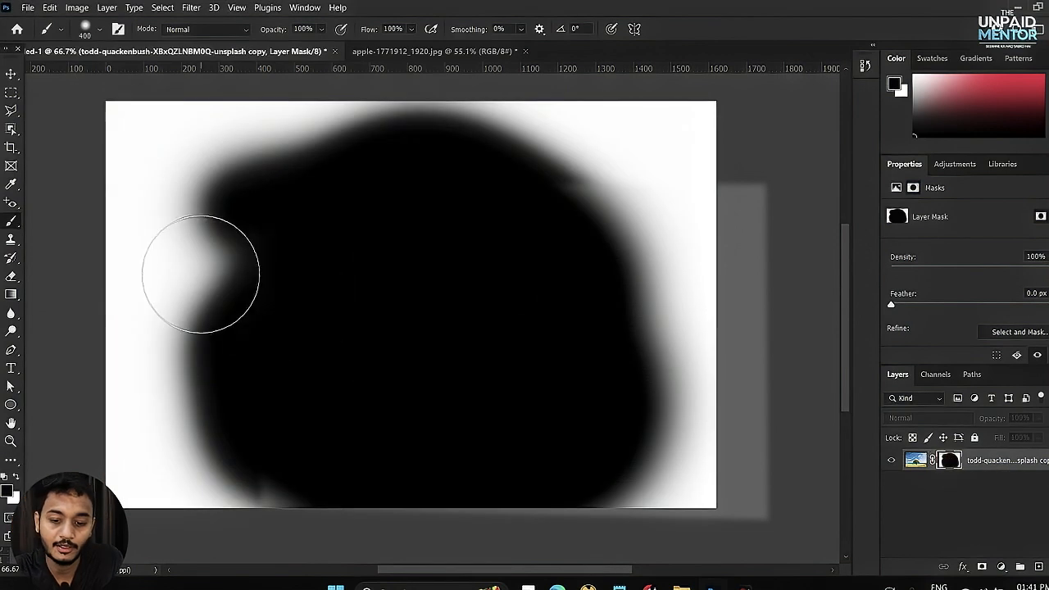
{"action": "left_click", "coordinate": [948, 461], "text": "alt"}
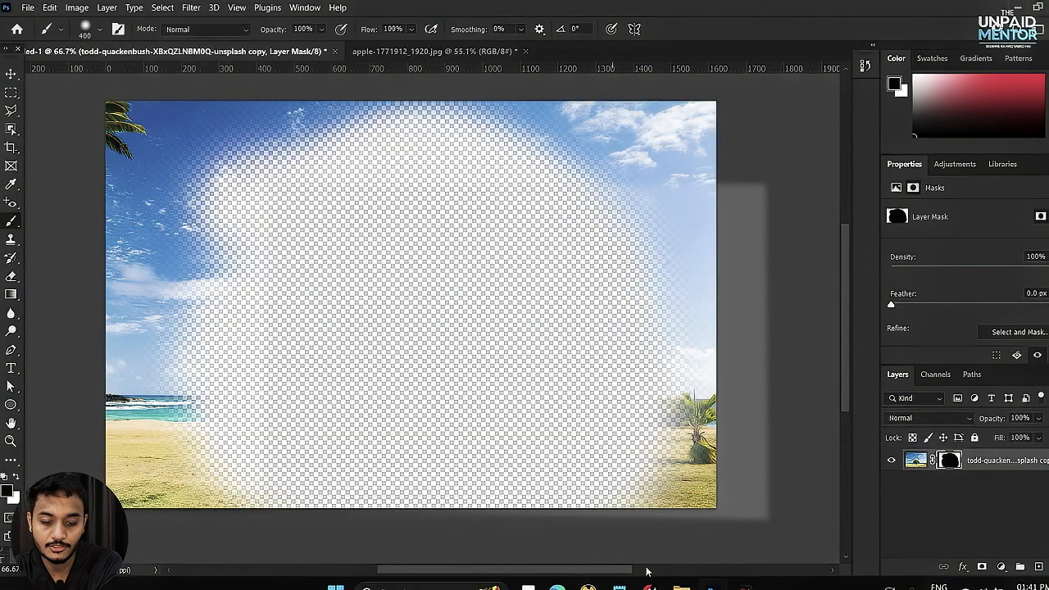
{"action": "left_click", "coordinate": [946, 461], "text": "alt"}
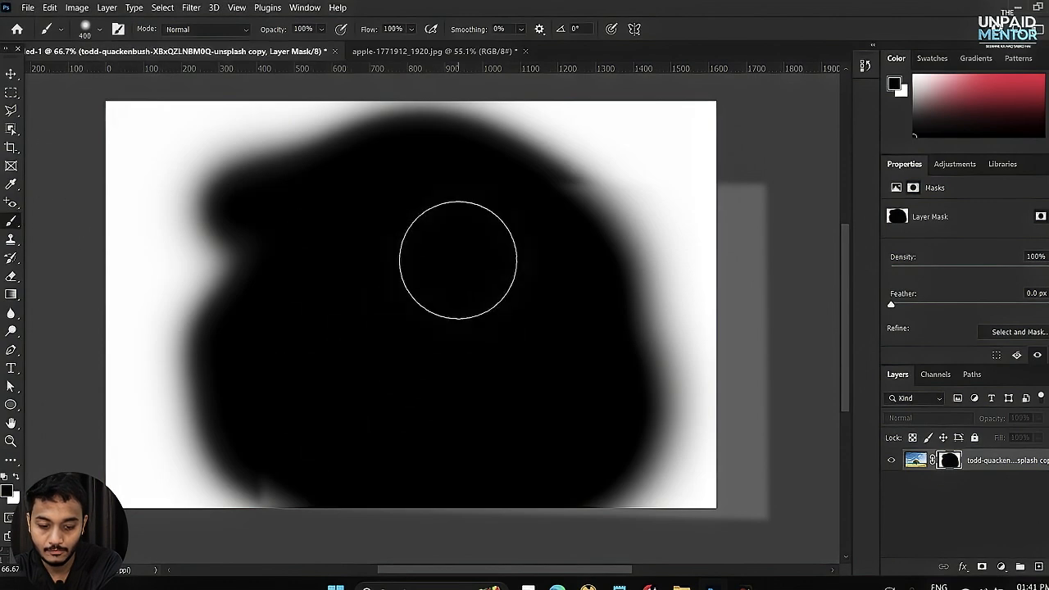
{"action": "left_click", "coordinate": [949, 461], "text": "alt"}
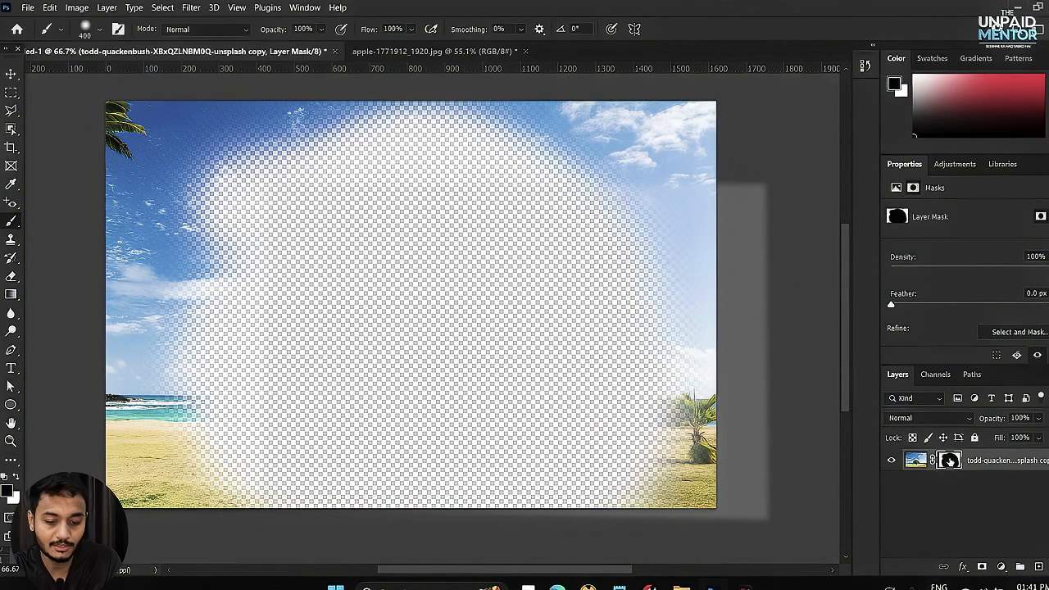
- Invert the beach layer's mask and check it in the mask-only view before returning to the photo
{"action": "left_click", "coordinate": [949, 461]}
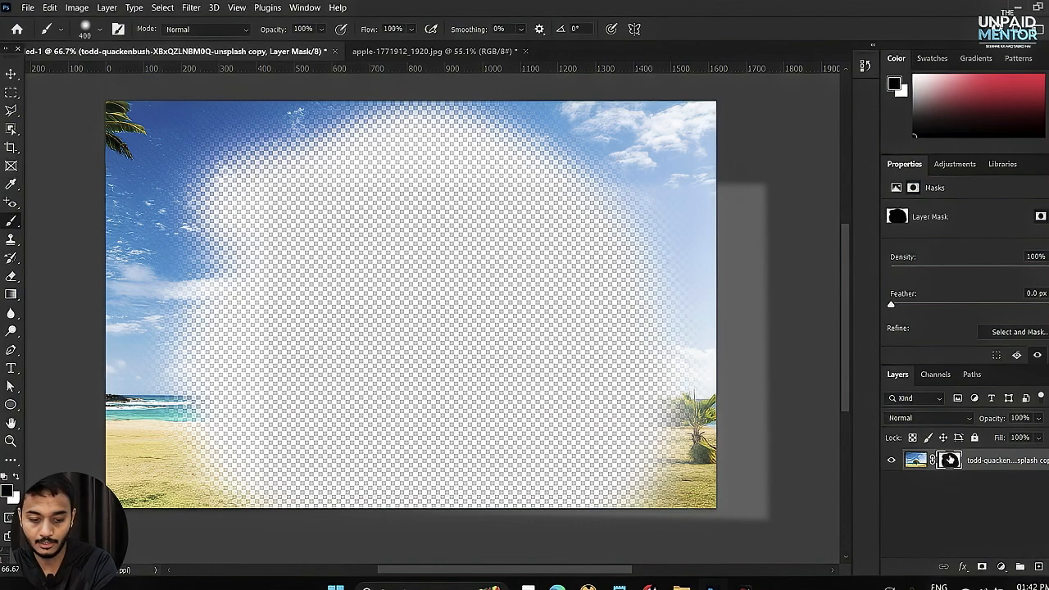
{"action": "key", "text": "ctrl+i"}
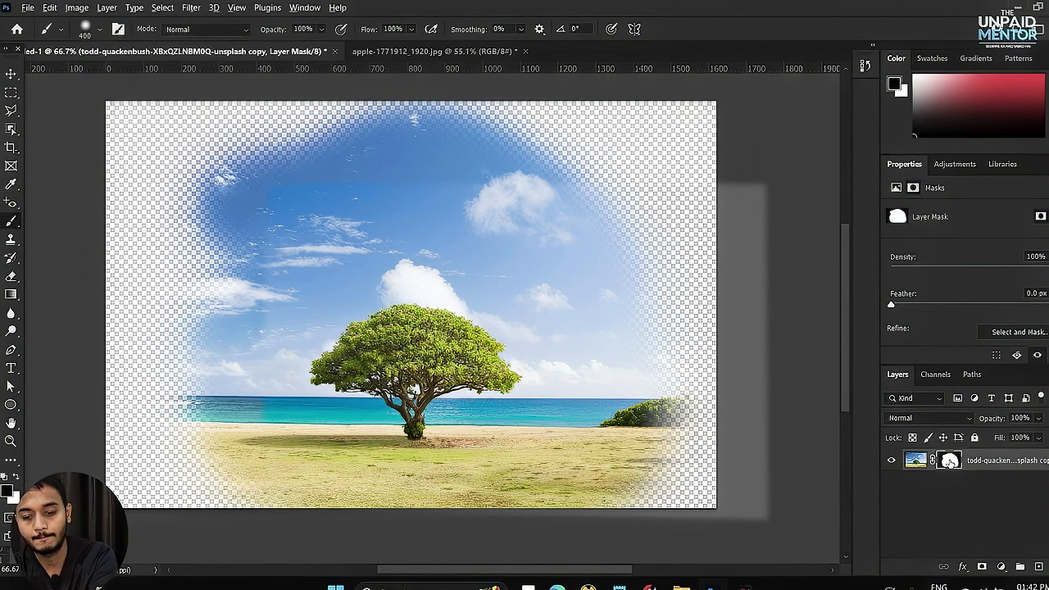
{"action": "left_click", "coordinate": [949, 462], "text": "alt"}
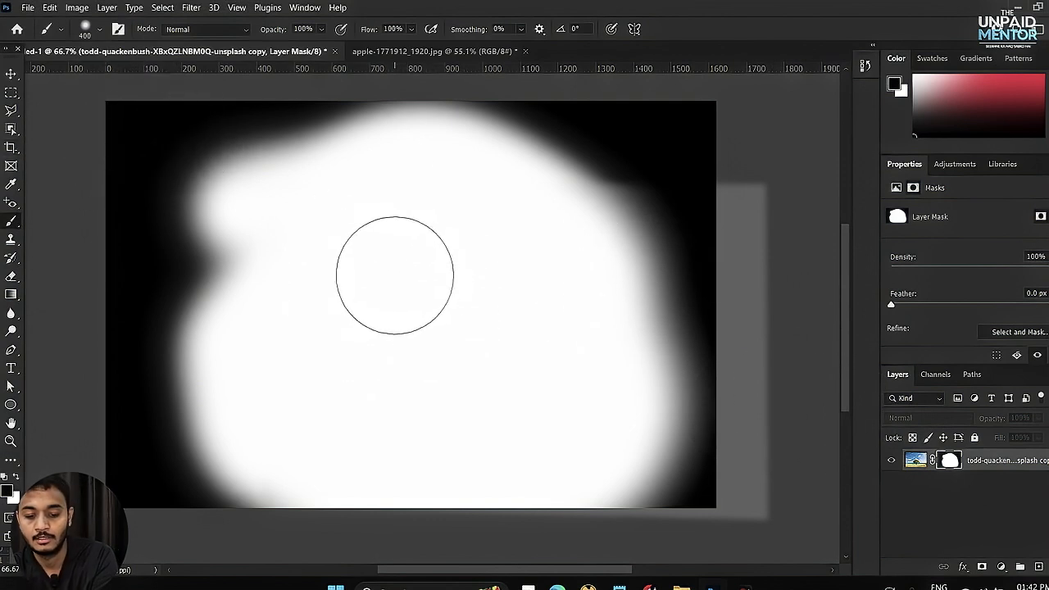
{"action": "left_click", "coordinate": [951, 460], "text": "alt"}
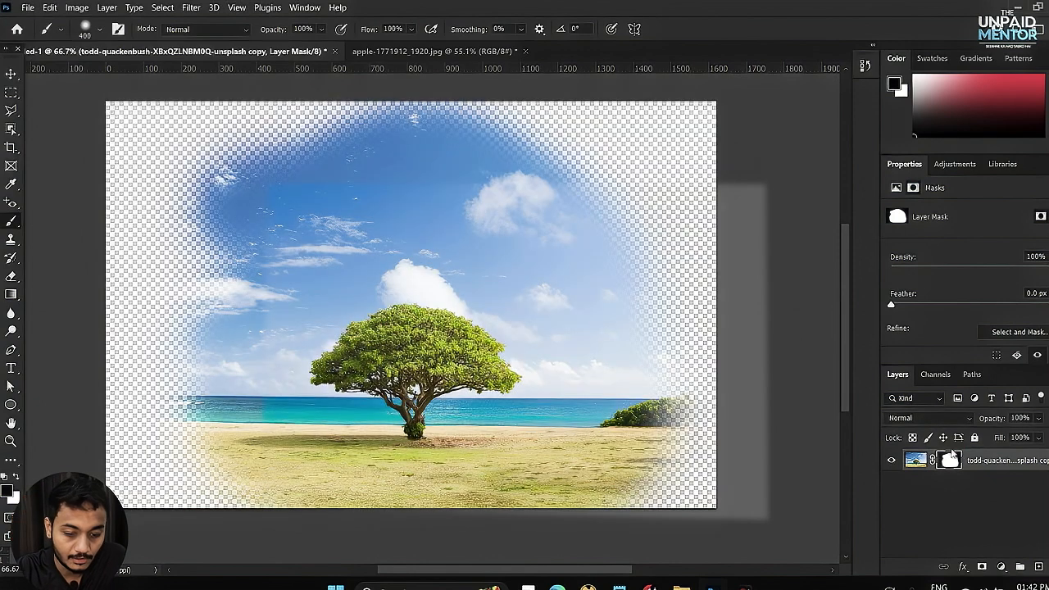
- Try disabling and deleting the beach layer's mask, undo the deletion, and enable the mask again
{"action": "right_click", "coordinate": [951, 460]}
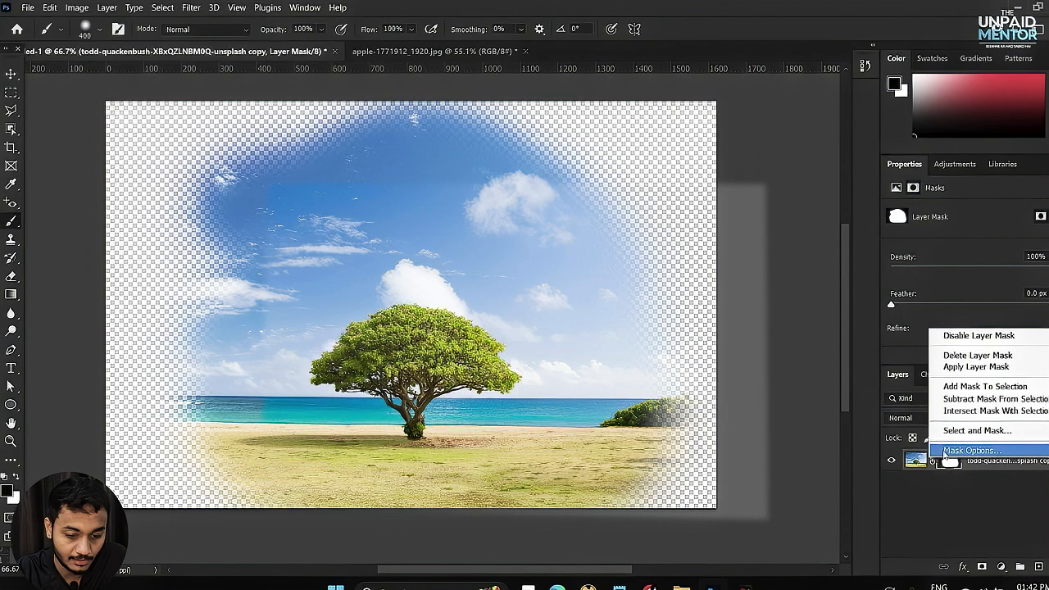
{"action": "left_click", "coordinate": [949, 336]}
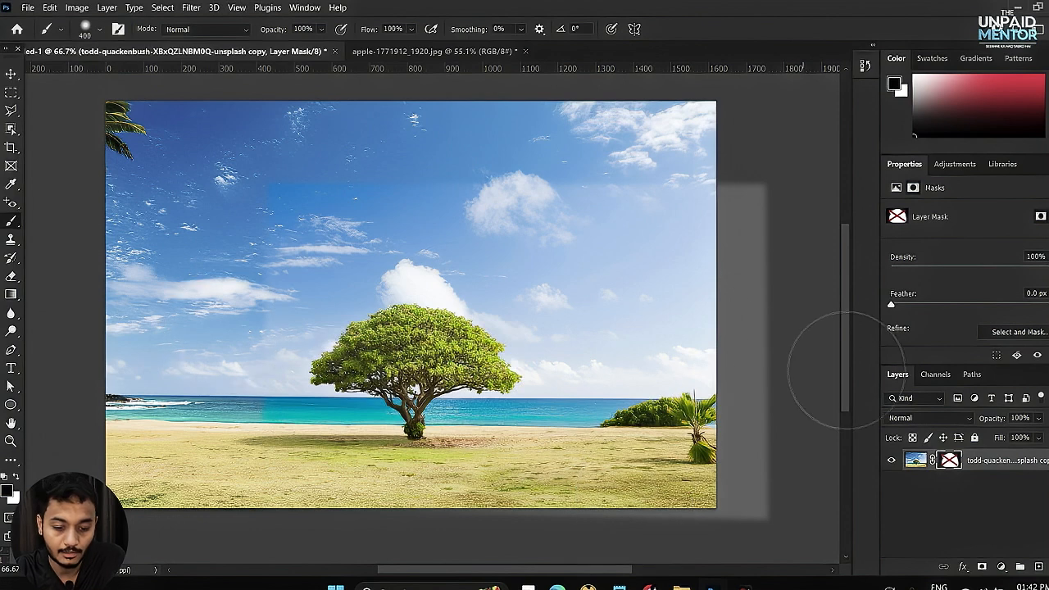
{"action": "right_click", "coordinate": [955, 471]}
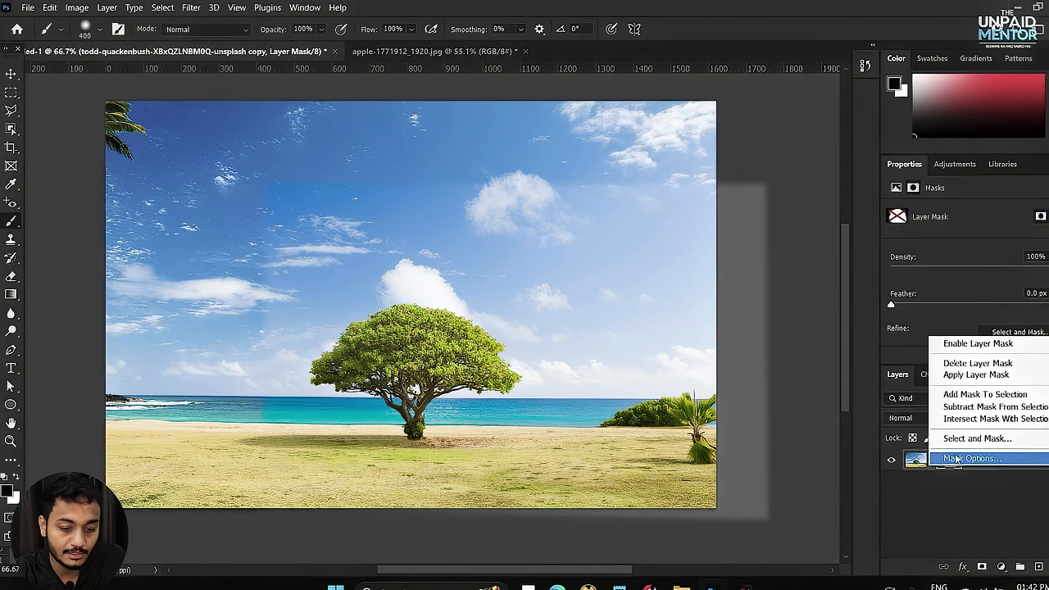
{"action": "left_click", "coordinate": [986, 364]}
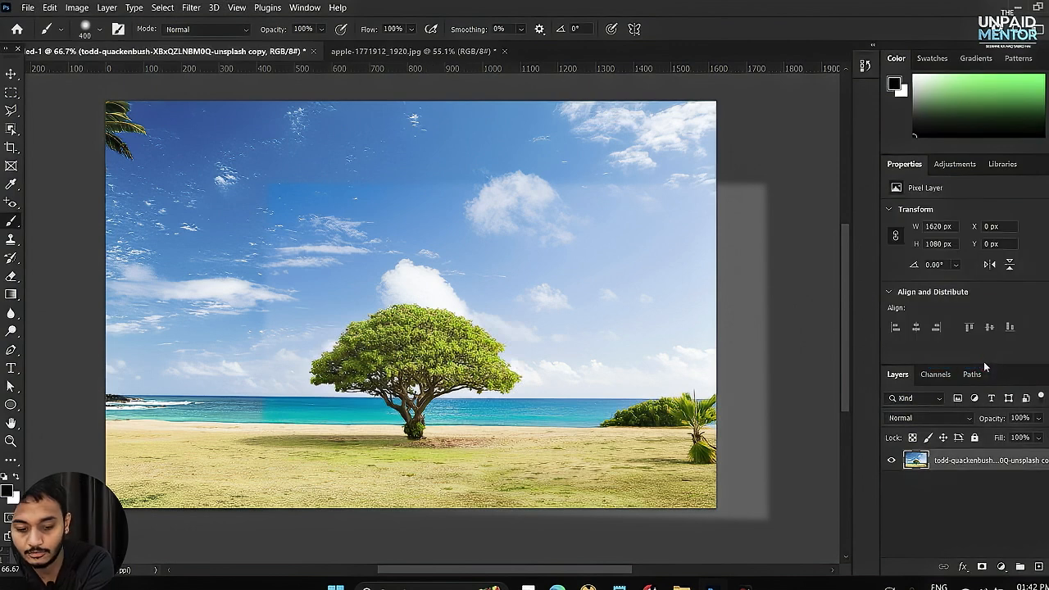
{"action": "key", "text": "ctrl+z"}
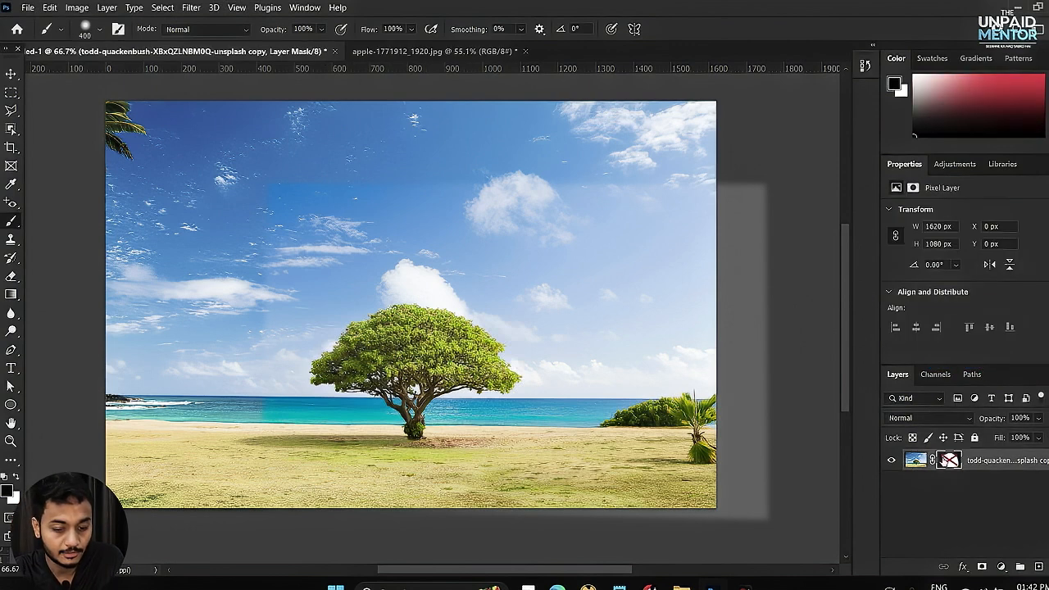
{"action": "right_click", "coordinate": [949, 460]}
{"action": "left_click", "coordinate": [955, 333]}
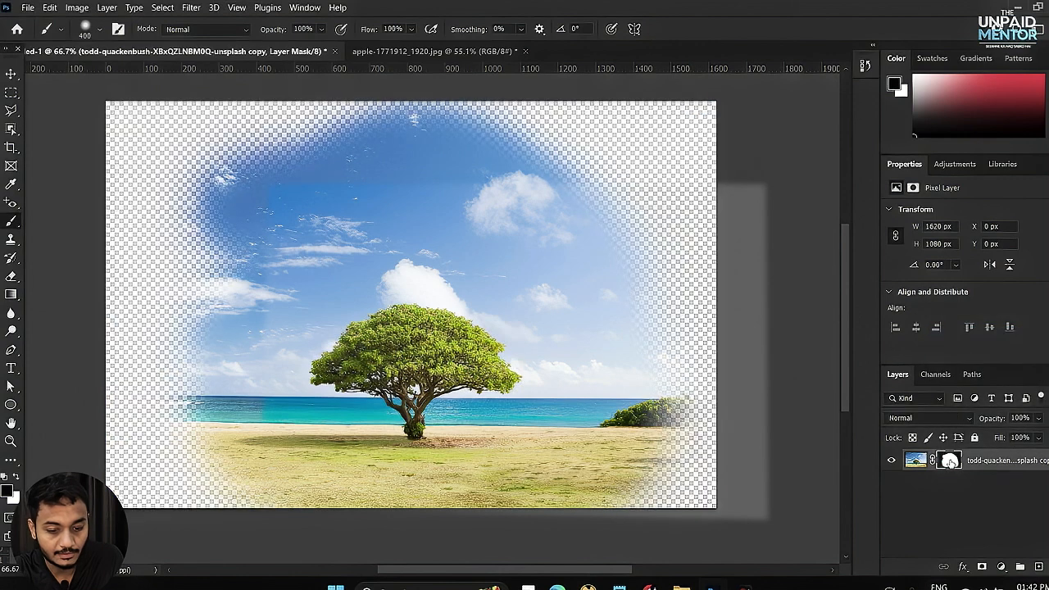
- Try deleting the layer mask and applying it permanently to the beach layer, undoing each change
{"action": "right_click", "coordinate": [949, 461]}
{"action": "left_click", "coordinate": [983, 358]}
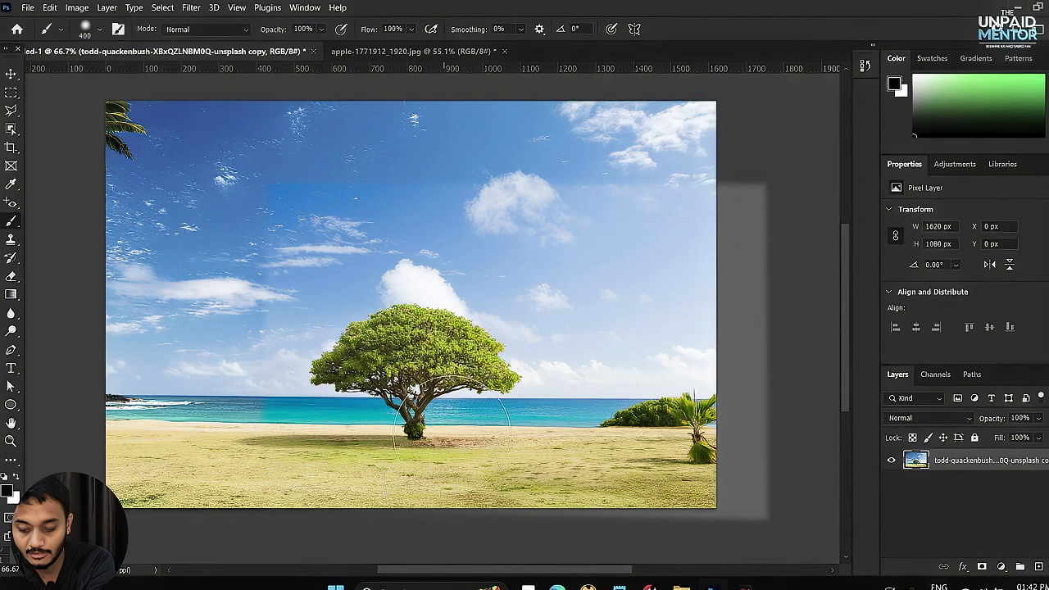
{"action": "key", "text": "ctrl+z"}
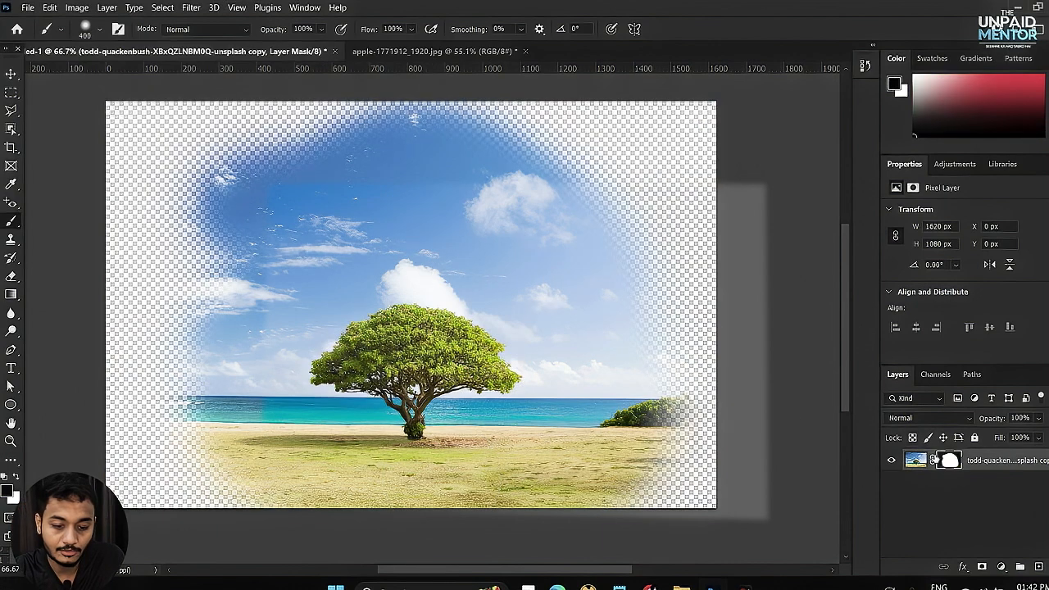
{"action": "right_click", "coordinate": [950, 461]}
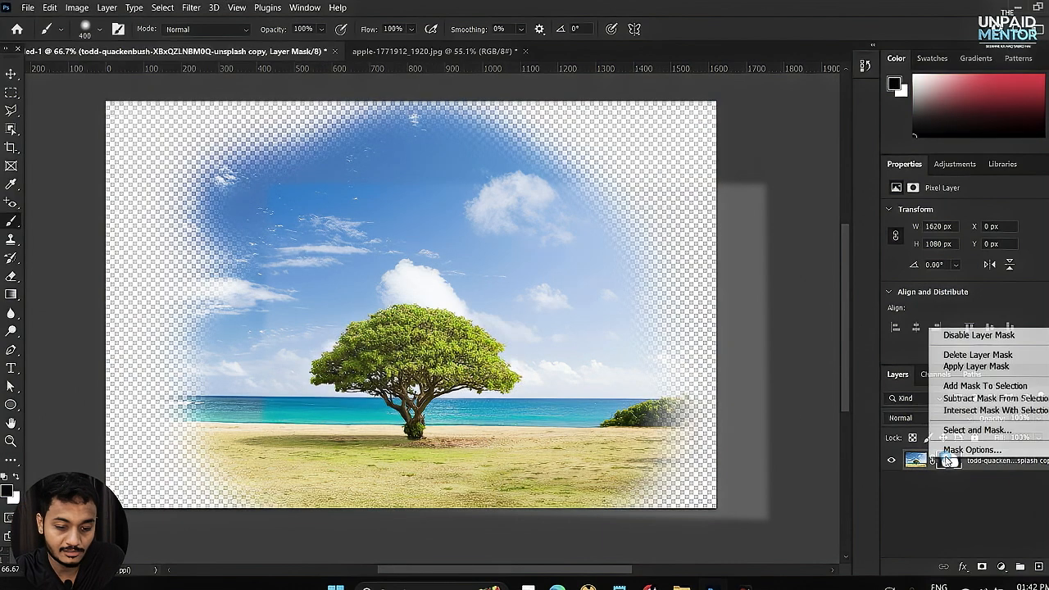
{"action": "left_click", "coordinate": [951, 366]}
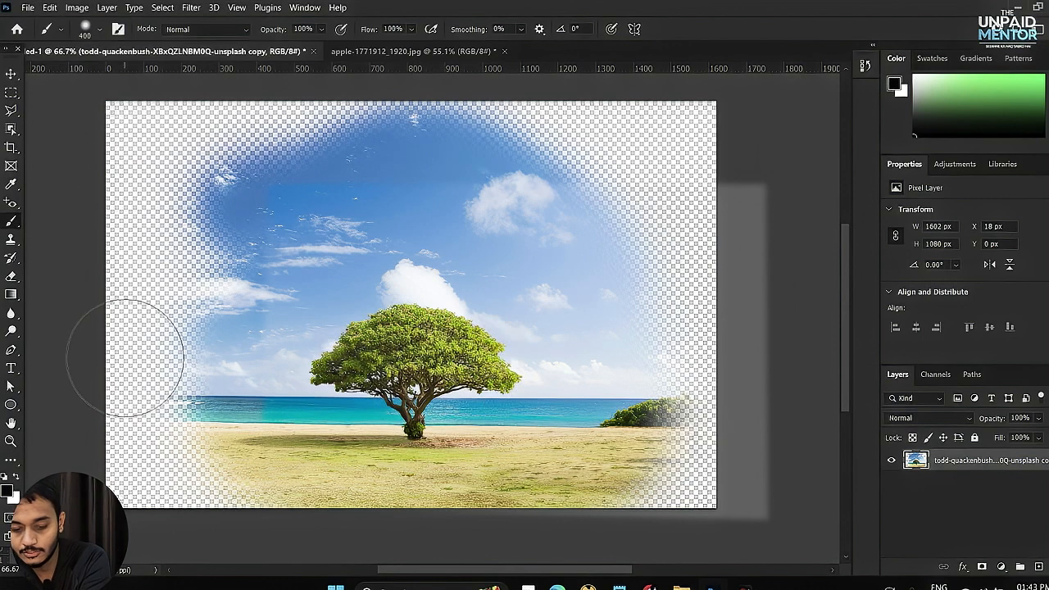
{"action": "key", "text": "ctrl+z"}
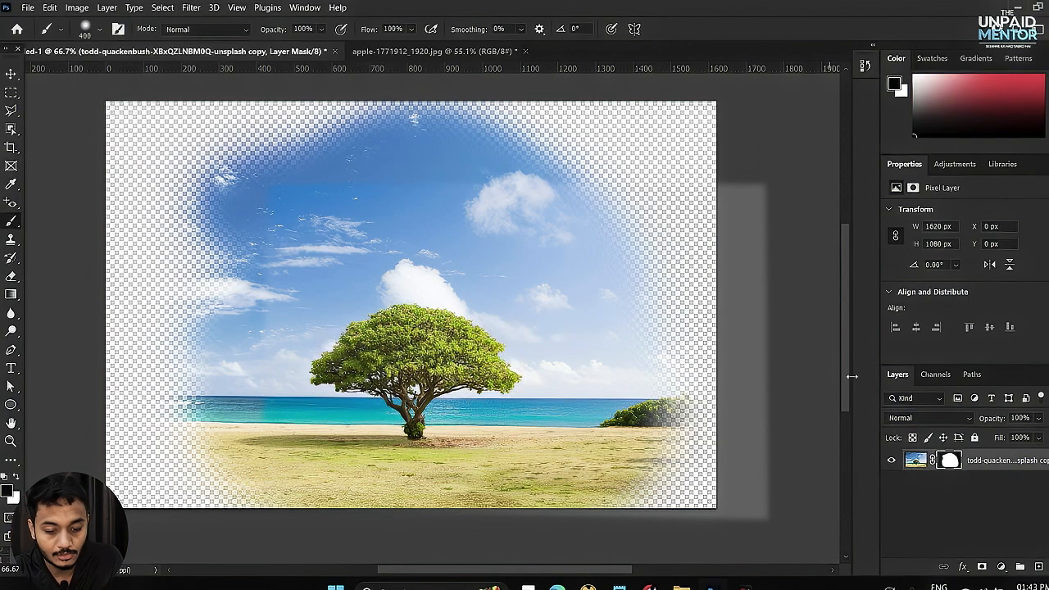
- Paint black over nearly the entire layer mask, leaving only part of the treetop, and delete the mask to restore the photo
{"action": "left_click", "coordinate": [949, 460]}
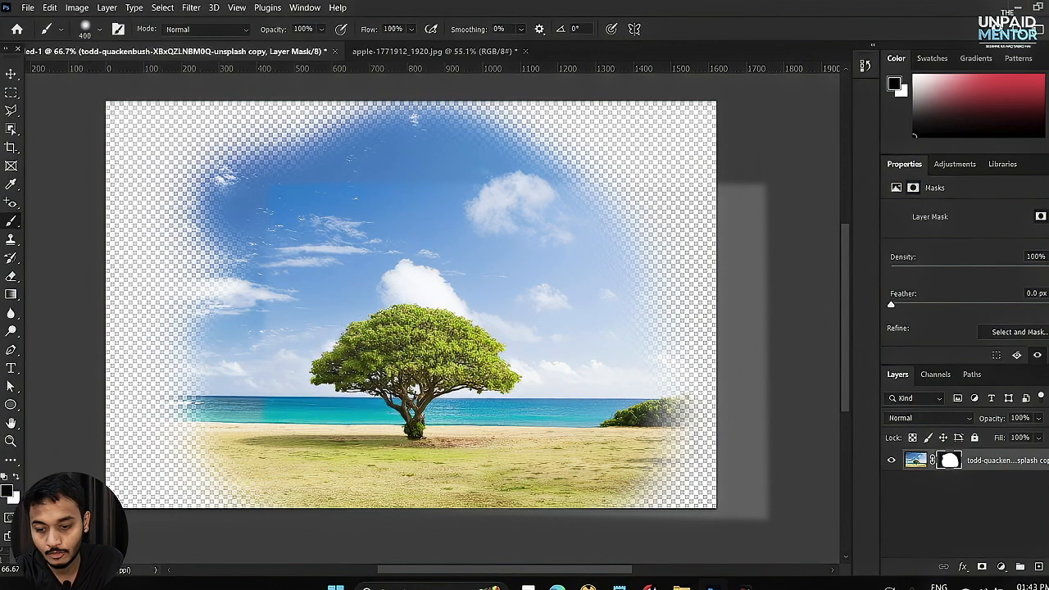
{"action": "mouse_move", "coordinate": [364, 169]}
{"action": "left_mouse_down"}
{"action": "mouse_move", "coordinate": [424, 145]}
{"action": "mouse_move", "coordinate": [191, 164]}
{"action": "mouse_move", "coordinate": [552, 131]}
{"action": "mouse_move", "coordinate": [439, 144]}
{"action": "mouse_move", "coordinate": [609, 321]}
{"action": "left_mouse_up"}
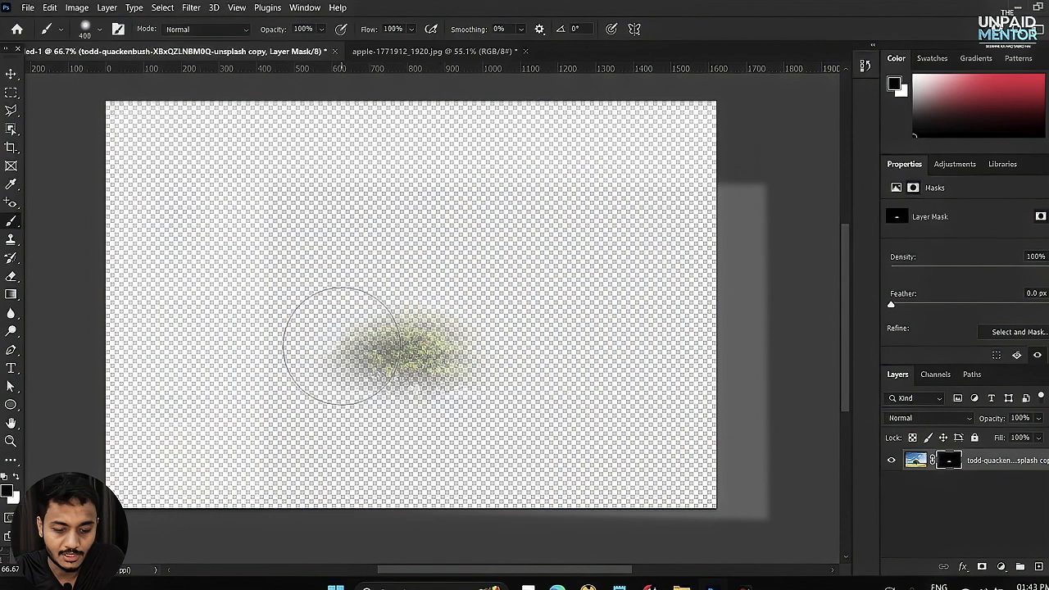
{"action": "right_click", "coordinate": [951, 463]}
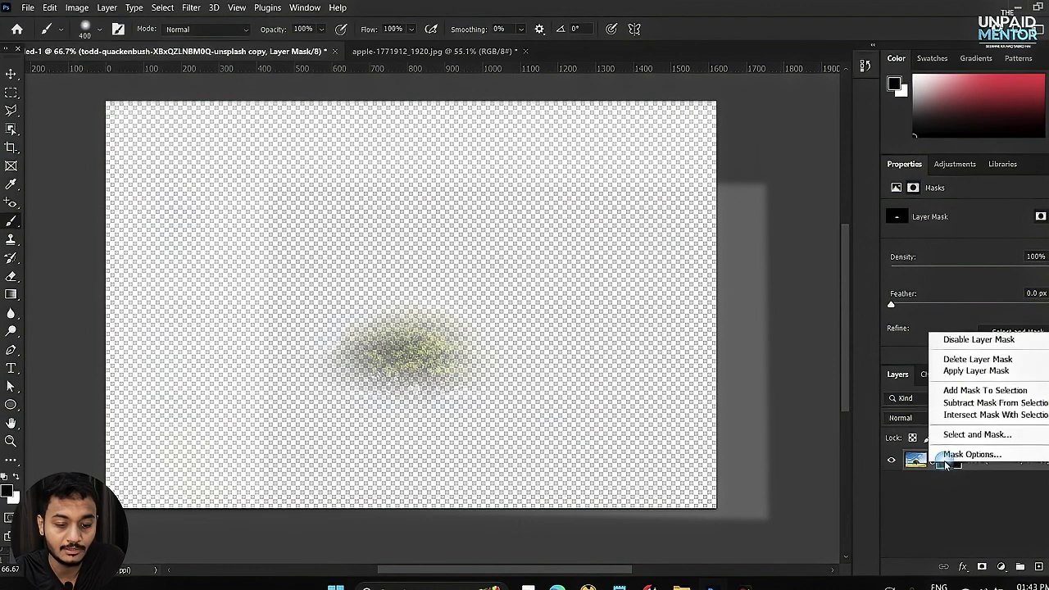
{"action": "left_click", "coordinate": [952, 360]}
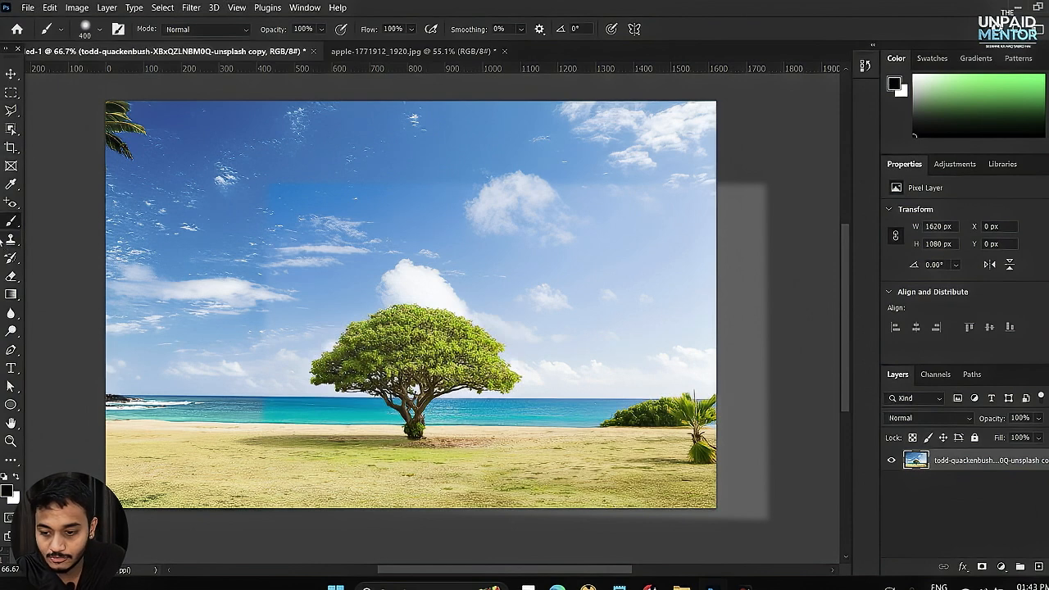
- Select the tree with the Object Selection tool and add a layer mask from the selection to cut it out
{"action": "left_click", "coordinate": [10, 131]}
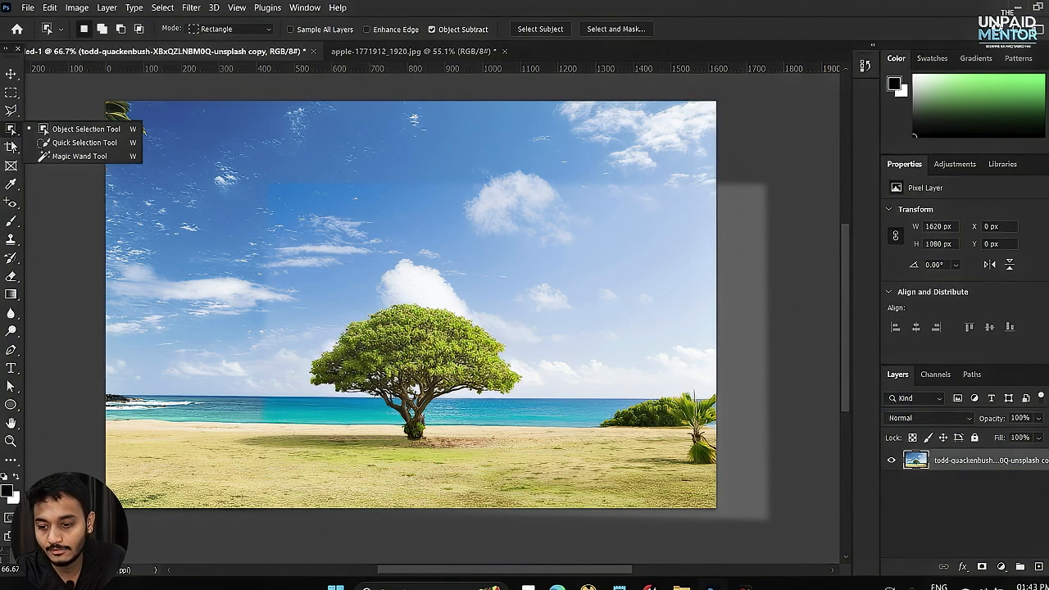
{"action": "left_click", "coordinate": [49, 130]}
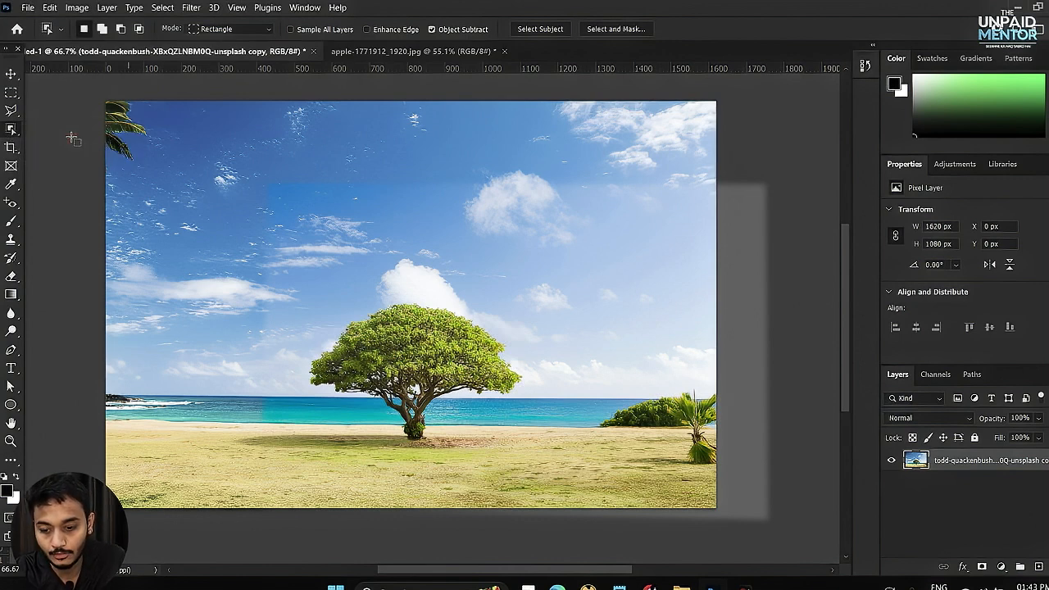
{"action": "mouse_move", "coordinate": [281, 285]}
{"action": "left_mouse_down"}
{"action": "mouse_move", "coordinate": [489, 403]}
{"action": "mouse_move", "coordinate": [539, 445]}
{"action": "left_mouse_up"}
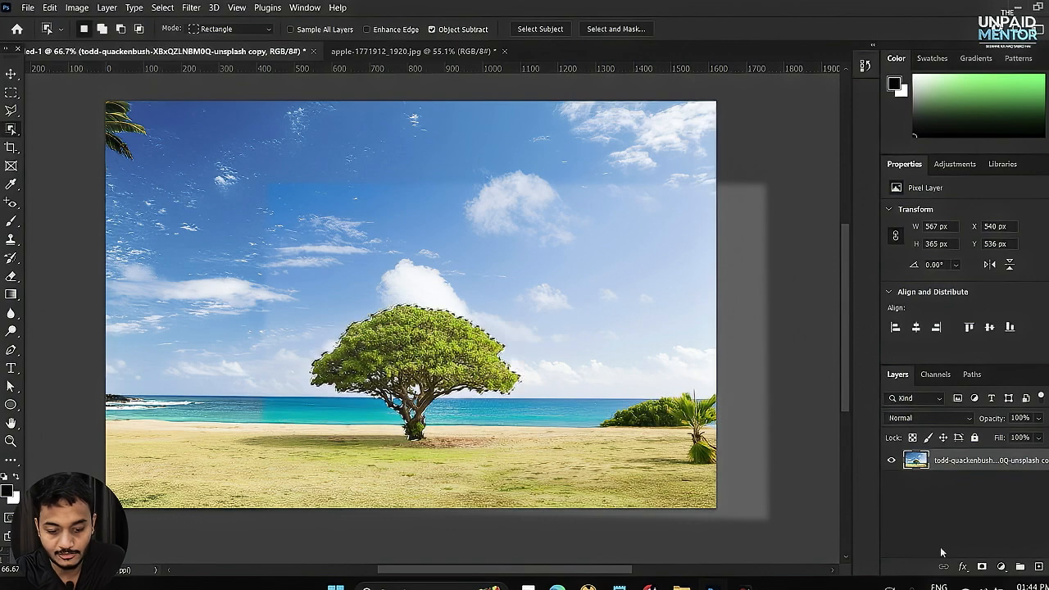
{"action": "left_click", "coordinate": [983, 570]}
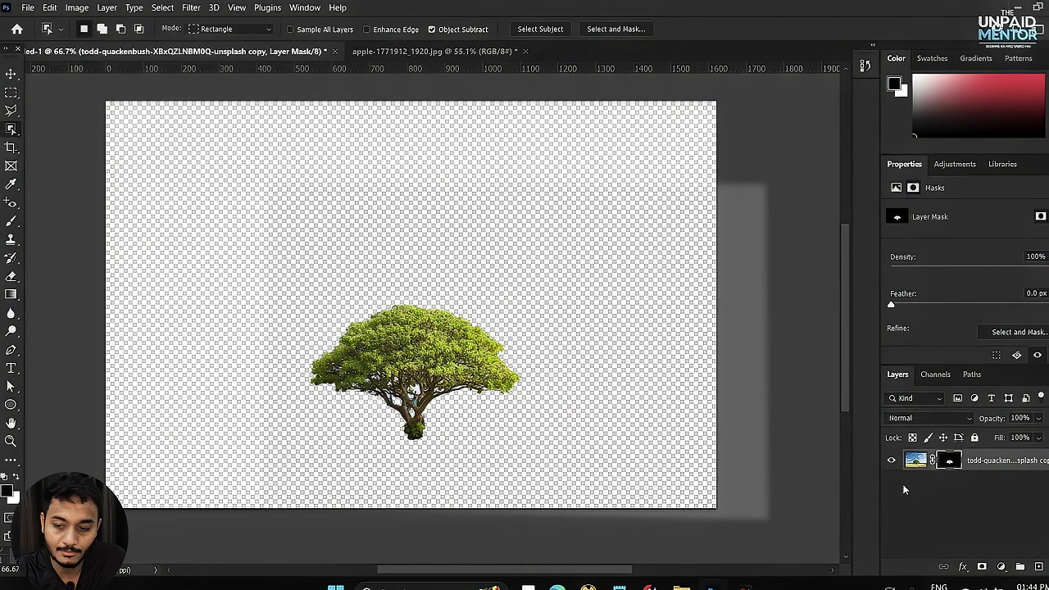
- Examine the tree cutout's trunk and branches up close for background left between them
{"action": "left_click", "coordinate": [12, 76]}
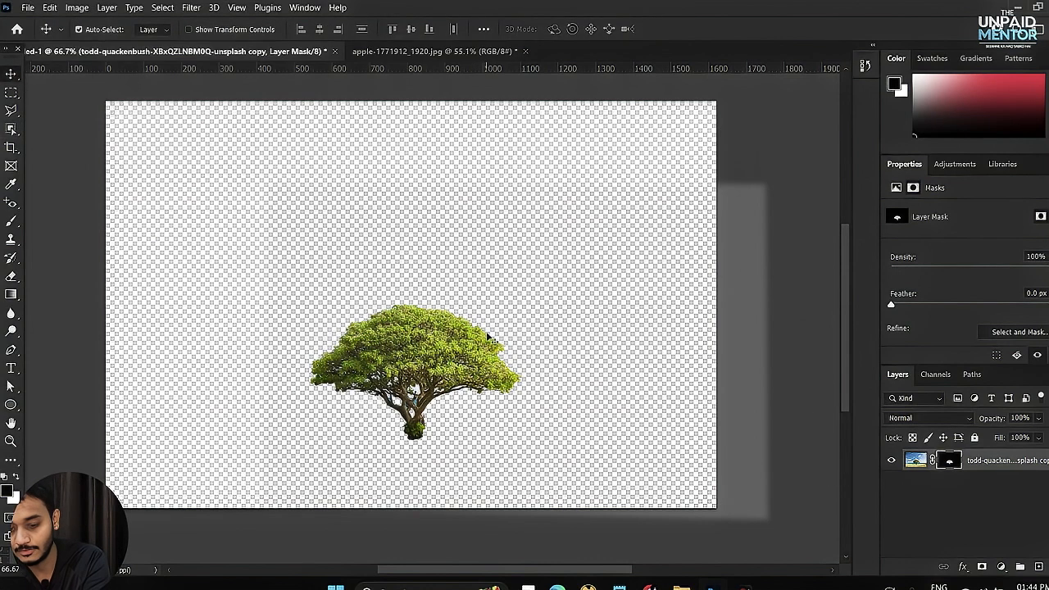
{"action": "scroll", "coordinate": [412, 385], "scroll_direction": "up", "scroll_amount": 6}
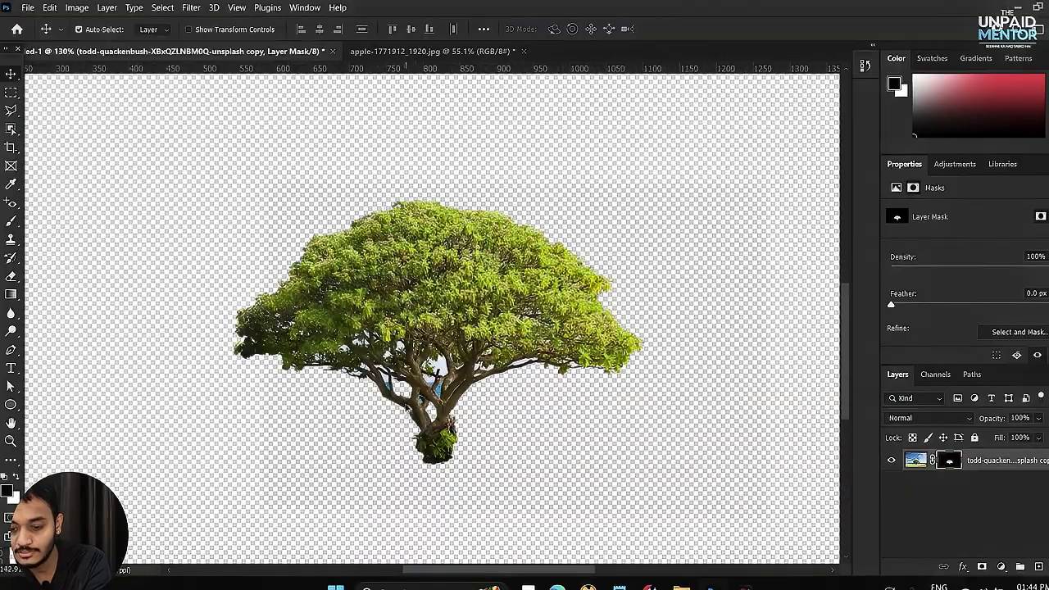
{"action": "scroll", "coordinate": [411, 385], "scroll_direction": "up", "scroll_amount": 5}
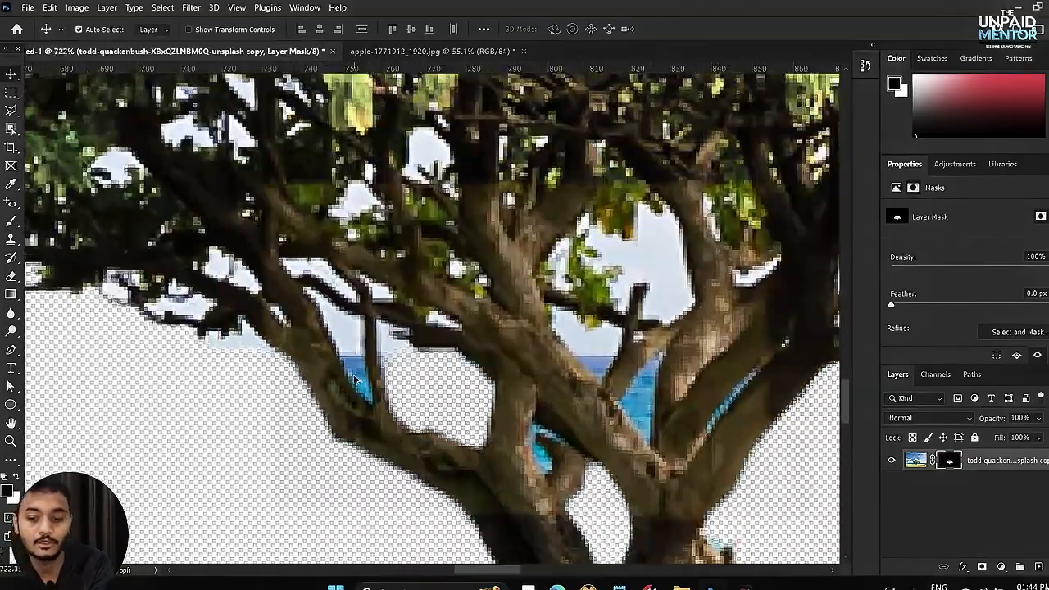
{"action": "scroll", "coordinate": [355, 379], "scroll_direction": "down", "scroll_amount": 3}
{"action": "scroll", "coordinate": [355, 379], "scroll_direction": "down", "scroll_amount": 6}
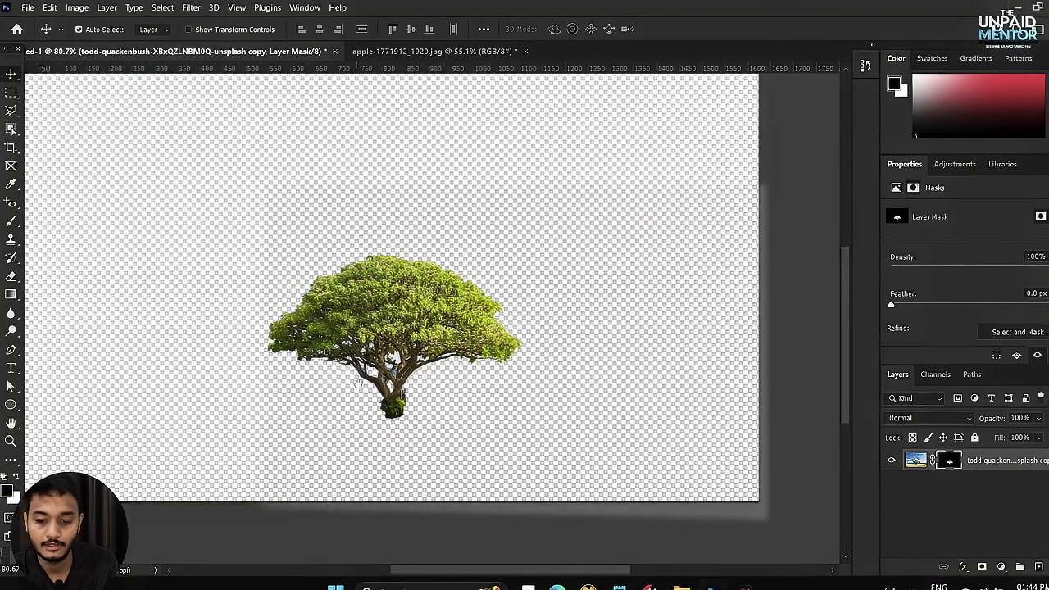
{"action": "left_click_drag", "start_coordinate": [358, 383], "coordinate": [388, 374]}
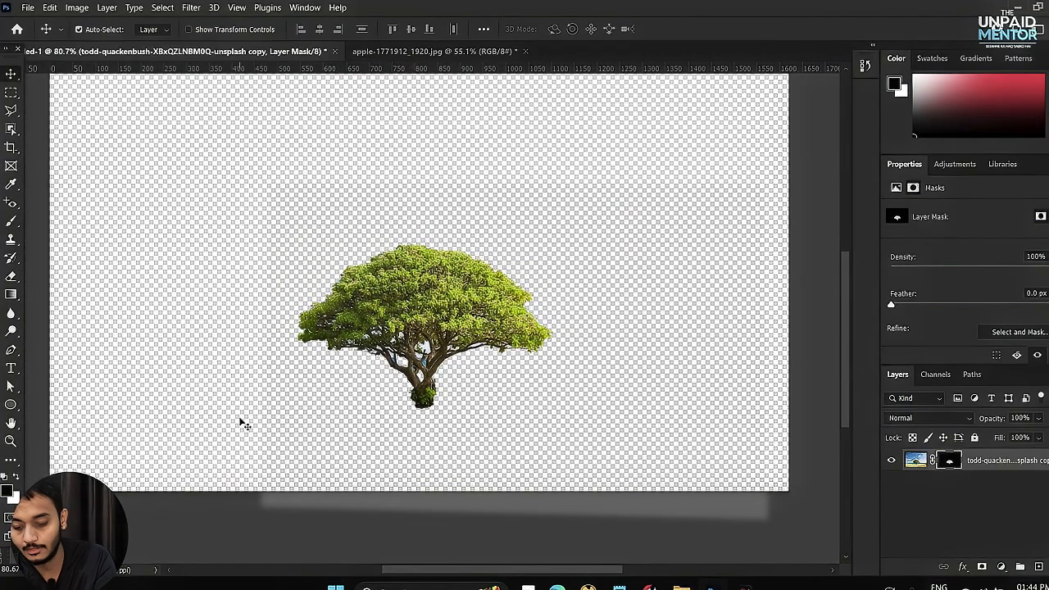
- Set the foreground colour to white (ffffff) and paint the layer mask around the trunk with a 200 px brush to reveal the beach
{"action": "key", "text": "b"}
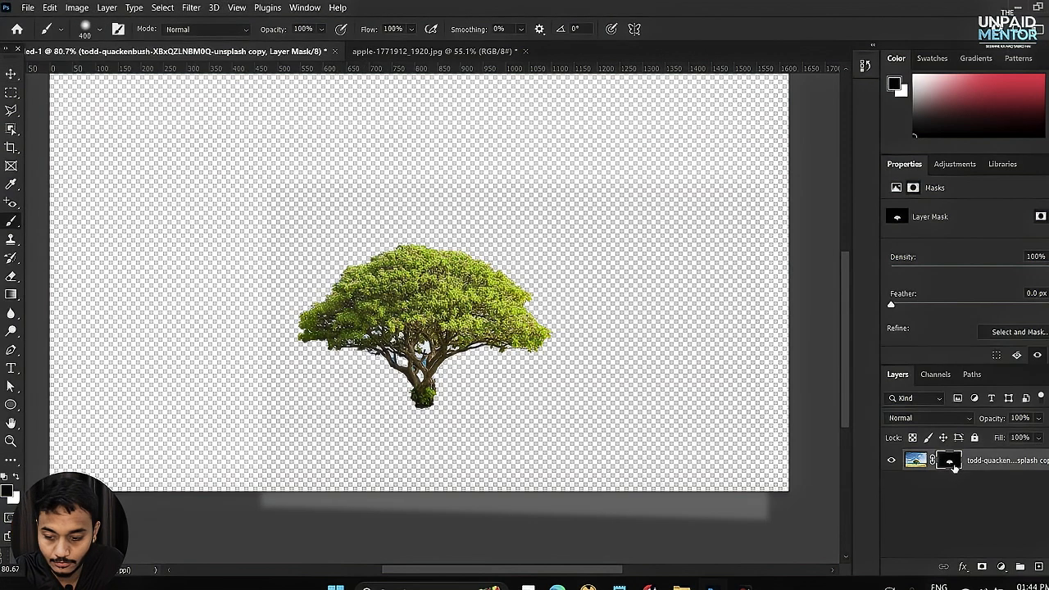
{"action": "left_click", "coordinate": [7, 492]}
{"action": "left_click_drag", "start_coordinate": [713, 354], "coordinate": [699, 285]}
{"action": "left_click", "coordinate": [1021, 312]}
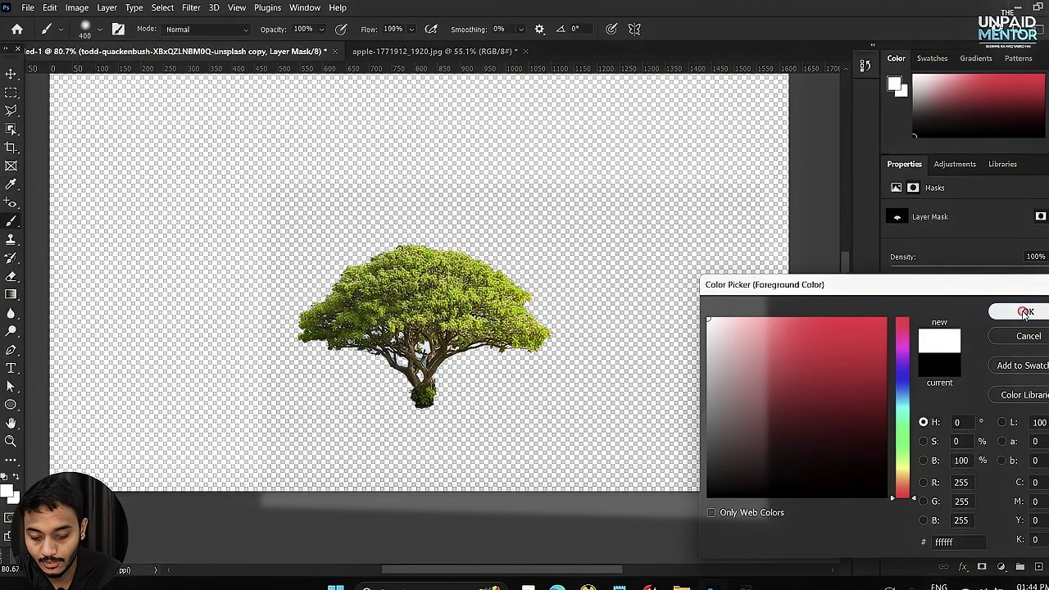
{"action": "key", "text": "bracketleft"}
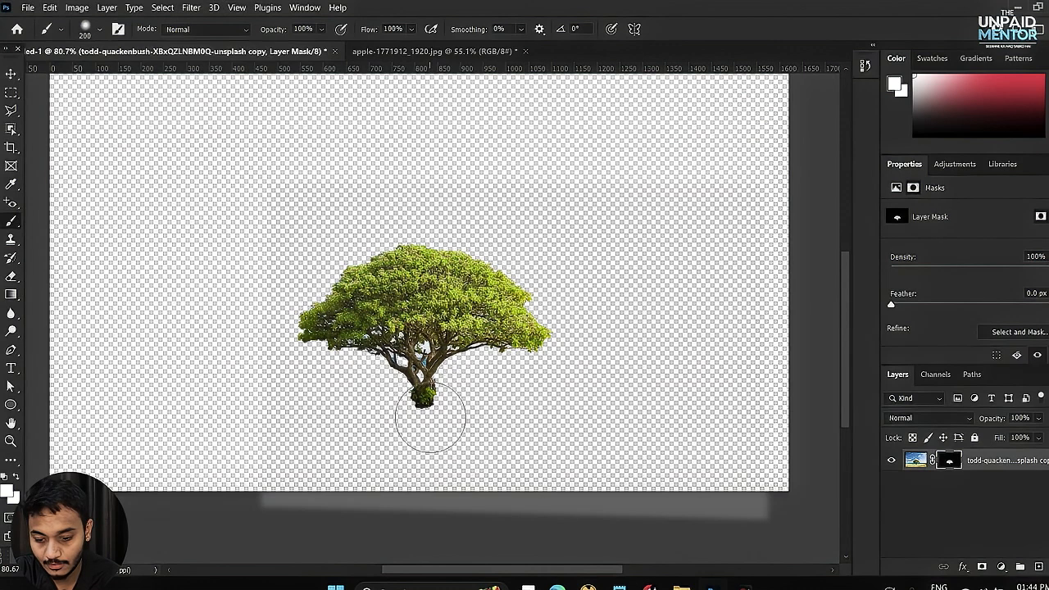
{"action": "mouse_move", "coordinate": [429, 421]}
{"action": "left_mouse_down"}
{"action": "mouse_move", "coordinate": [450, 403]}
{"action": "mouse_move", "coordinate": [457, 416]}
{"action": "mouse_move", "coordinate": [422, 423]}
{"action": "mouse_move", "coordinate": [374, 411]}
{"action": "mouse_move", "coordinate": [411, 389]}
{"action": "mouse_move", "coordinate": [483, 389]}
{"action": "left_mouse_up"}
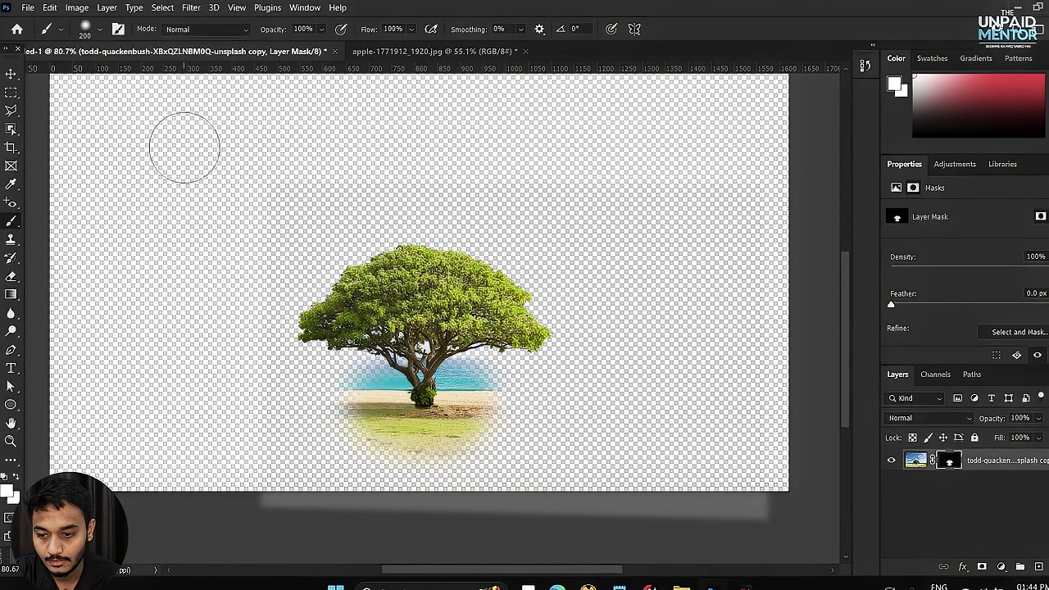
- Set the brush to 150 px and 37% opacity, and paint white along the left edge of the revealed beach patch
{"action": "left_click", "coordinate": [97, 33]}
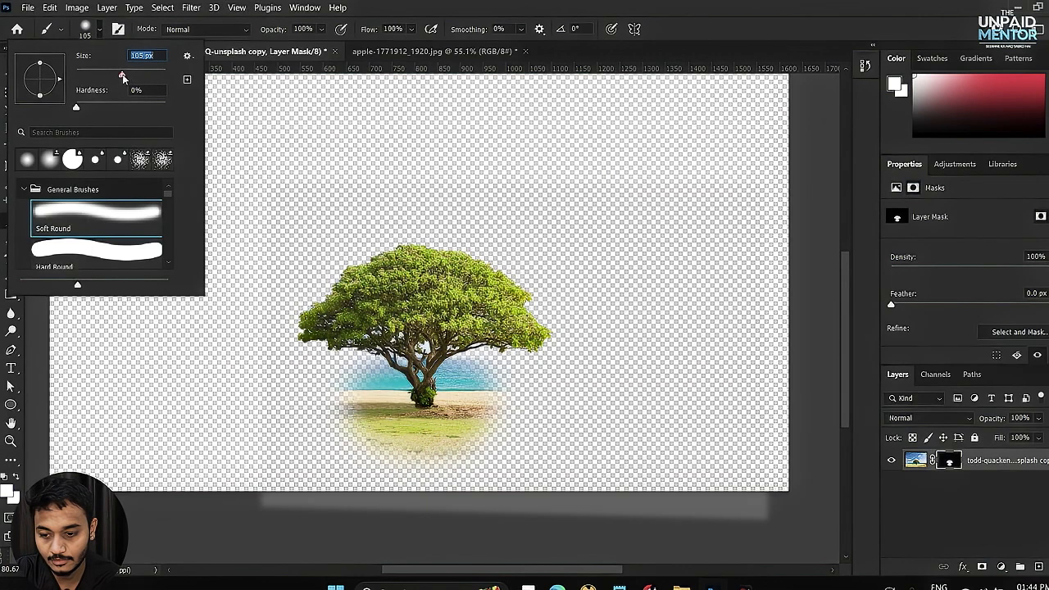
{"action": "left_click", "coordinate": [53, 358]}
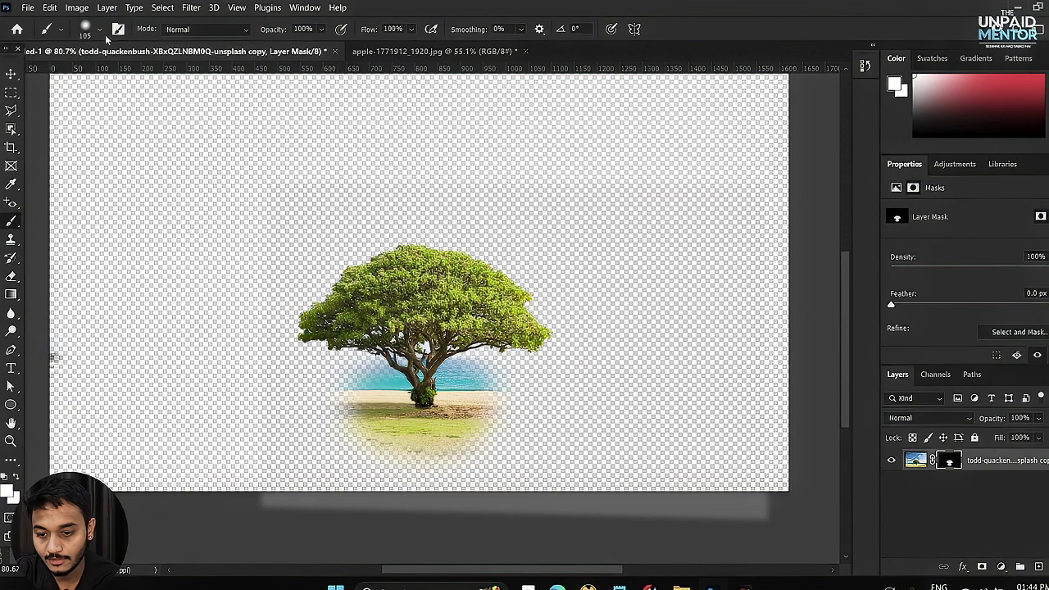
{"action": "left_click", "coordinate": [321, 29]}
{"action": "left_click_drag", "start_coordinate": [302, 46], "coordinate": [293, 47]}
{"action": "left_click_drag", "start_coordinate": [379, 370], "coordinate": [328, 374]}
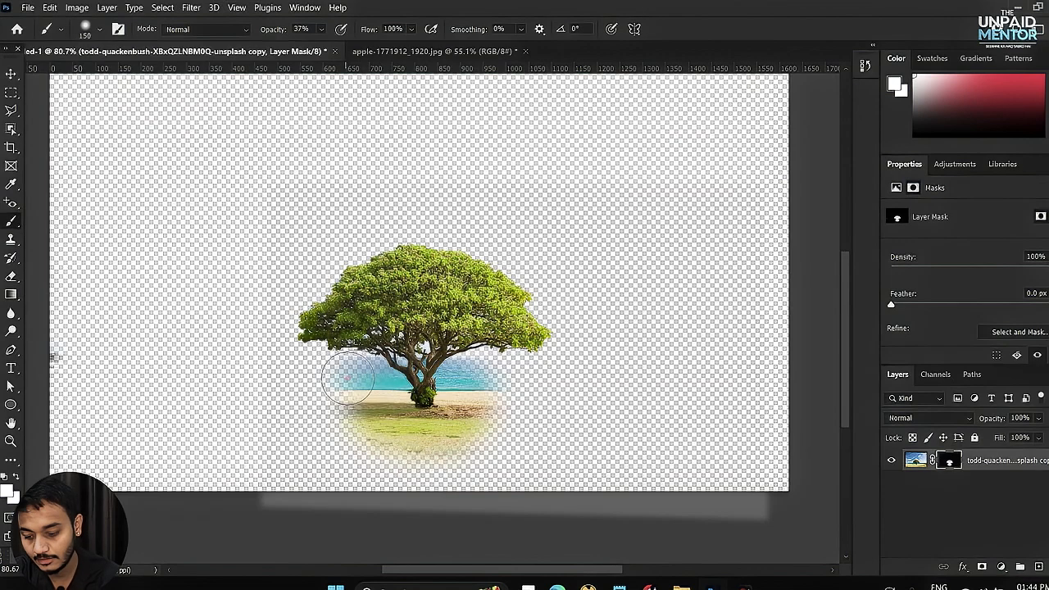
- Try painting black at reduced opacity over the beach patch's left edge, and undo the mask strokes around the trunk
{"action": "left_click", "coordinate": [9, 492]}
{"action": "left_click_drag", "start_coordinate": [717, 449], "coordinate": [706, 502]}
{"action": "left_click", "coordinate": [1023, 311]}
{"action": "mouse_move", "coordinate": [383, 361]}
{"action": "left_mouse_down"}
{"action": "mouse_move", "coordinate": [322, 370]}
{"action": "mouse_move", "coordinate": [346, 372]}
{"action": "left_mouse_up"}
{"action": "key", "text": "ctrl+z"}
{"action": "key", "text": "ctrl+z"}
{"action": "key", "text": "ctrl+z"}
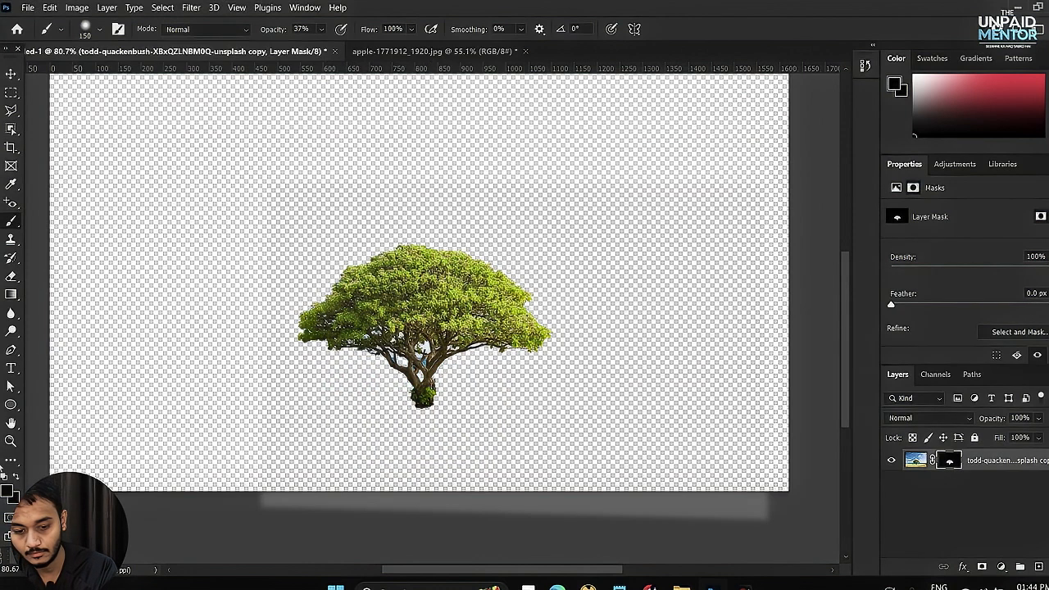
- Set the foreground colour to ffffff and paint the mask around the trunk at 37% opacity to partially reveal the beach
{"action": "left_click", "coordinate": [8, 492]}
{"action": "type", "text": "ffffff"}
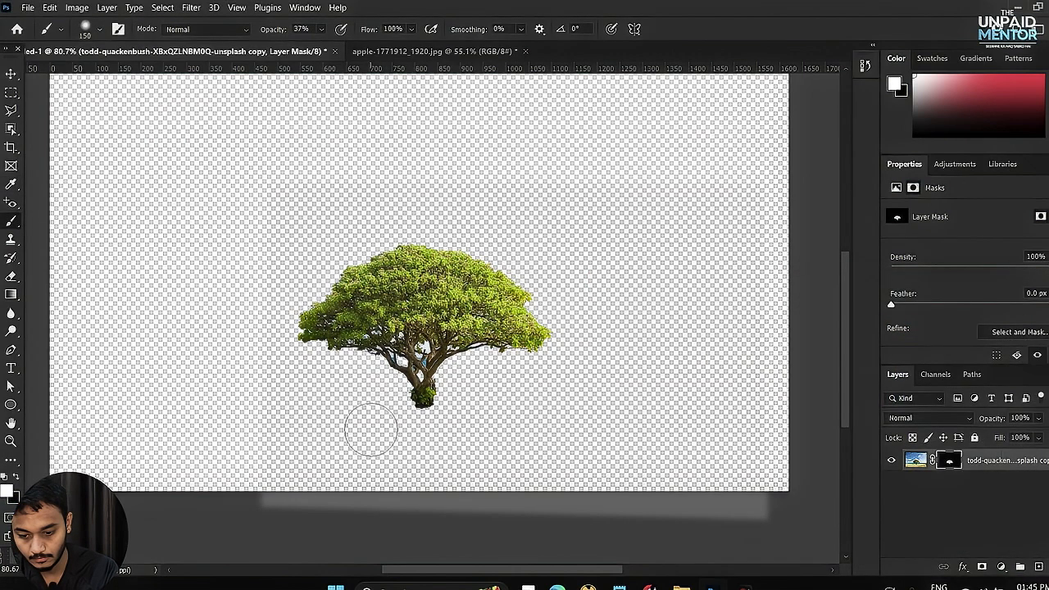
{"action": "mouse_move", "coordinate": [357, 456]}
{"action": "left_mouse_down"}
{"action": "mouse_move", "coordinate": [345, 434]}
{"action": "mouse_move", "coordinate": [489, 429]}
{"action": "mouse_move", "coordinate": [377, 429]}
{"action": "mouse_move", "coordinate": [470, 423]}
{"action": "mouse_move", "coordinate": [388, 423]}
{"action": "mouse_move", "coordinate": [406, 415]}
{"action": "mouse_move", "coordinate": [483, 413]}
{"action": "mouse_move", "coordinate": [377, 432]}
{"action": "mouse_move", "coordinate": [343, 414]}
{"action": "left_mouse_up"}
{"action": "mouse_move", "coordinate": [496, 414]}
{"action": "left_mouse_down"}
{"action": "mouse_move", "coordinate": [384, 423]}
{"action": "mouse_move", "coordinate": [370, 406]}
{"action": "mouse_move", "coordinate": [484, 388]}
{"action": "mouse_move", "coordinate": [476, 438]}
{"action": "mouse_move", "coordinate": [355, 413]}
{"action": "mouse_move", "coordinate": [373, 377]}
{"action": "left_mouse_up"}
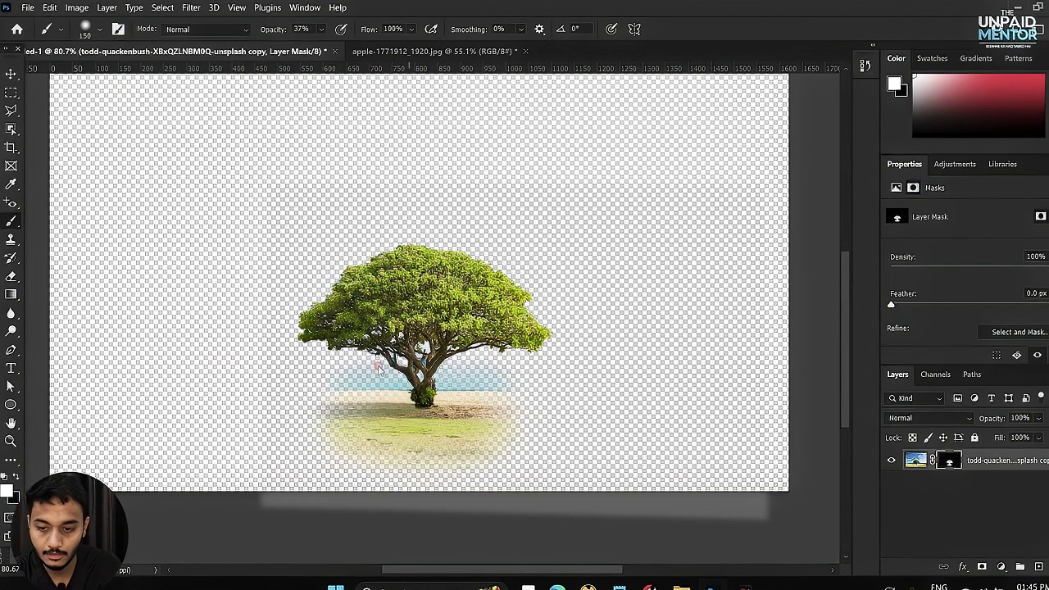
- Display the layer mask on its own to examine its grey areas, and return to the normal image view
{"action": "left_click", "coordinate": [10, 74]}
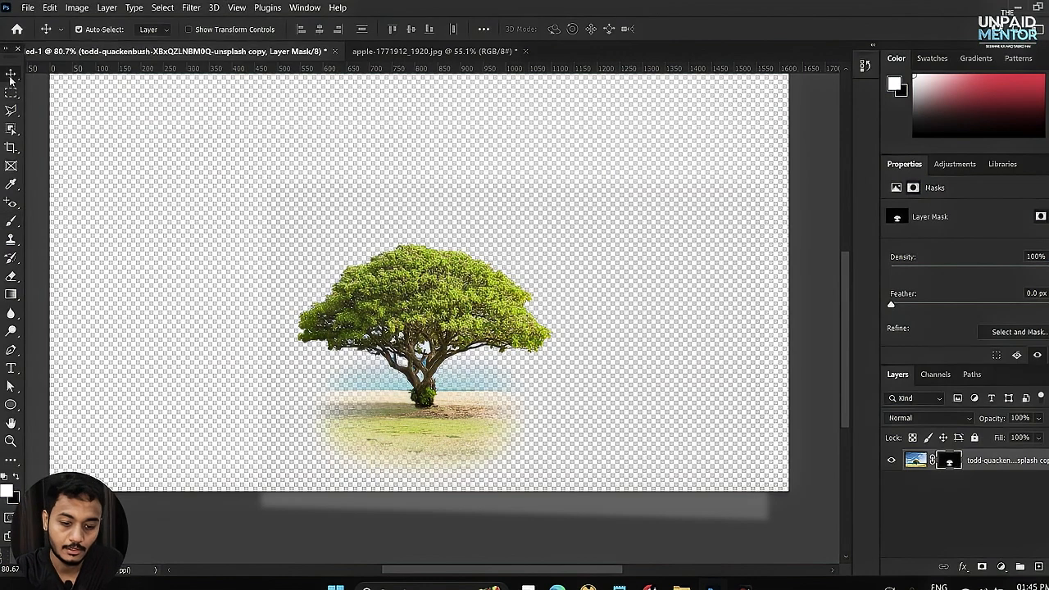
{"action": "left_click", "coordinate": [948, 464], "text": "alt"}
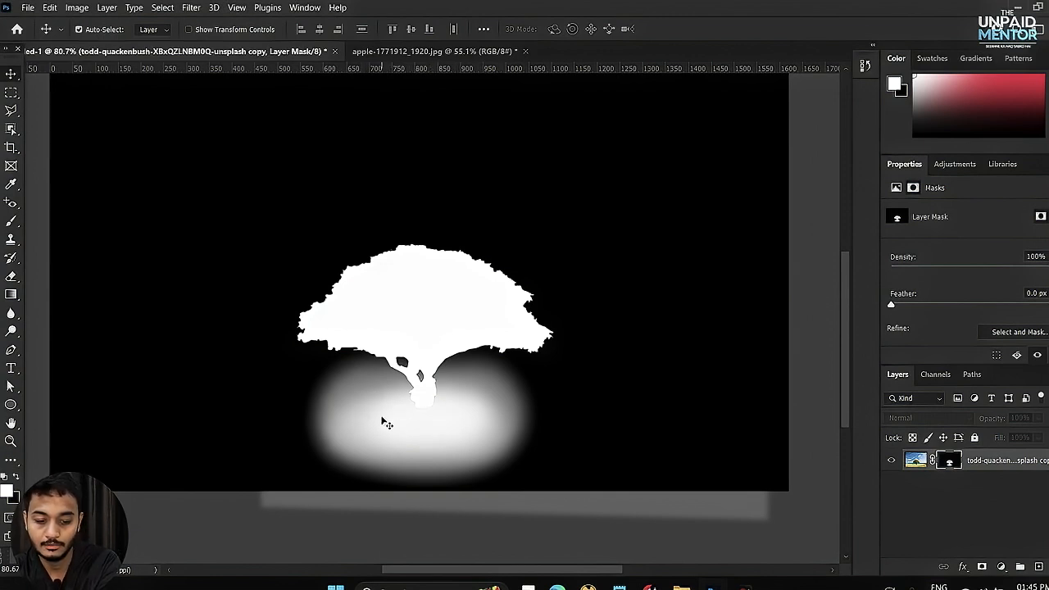
{"action": "left_click", "coordinate": [948, 459], "text": "alt"}
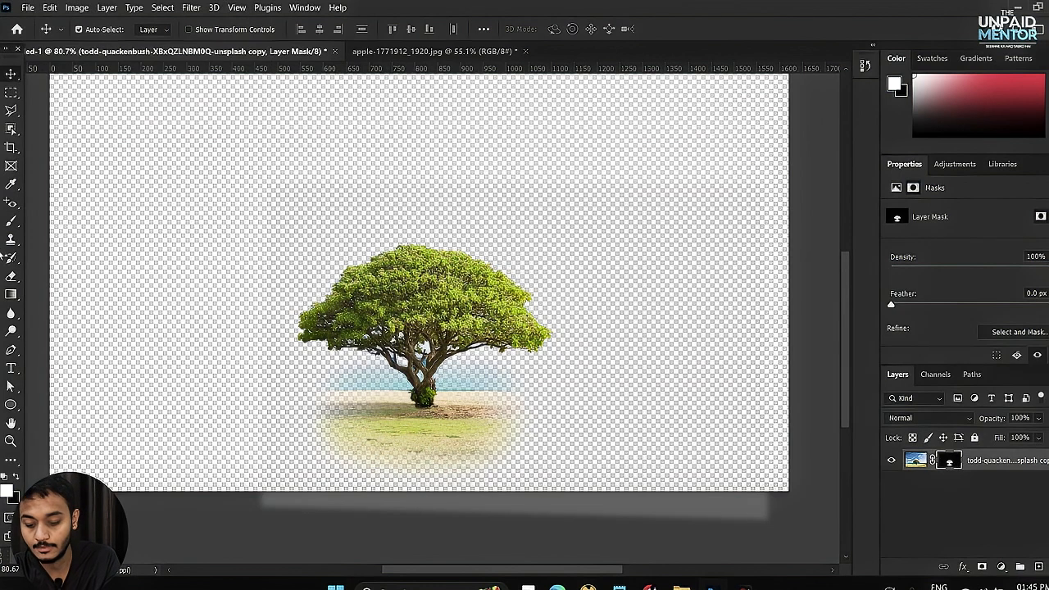
- Draw a large seven-sided selection around the tree with the Polygonal Lasso, covering most of the canvas
{"action": "key", "text": "b"}
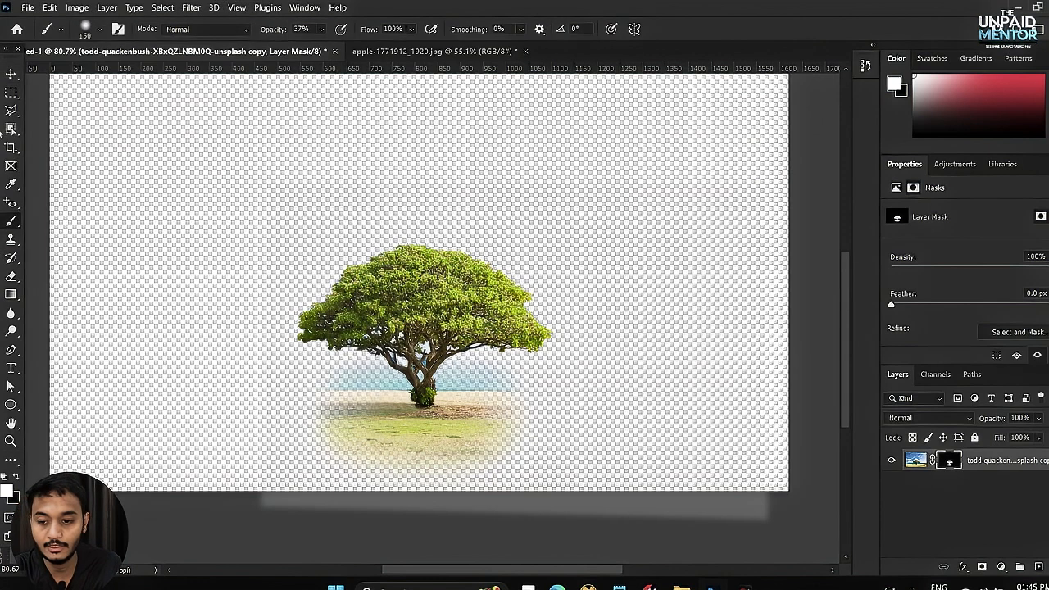
{"action": "left_click", "coordinate": [10, 113]}
{"action": "left_click", "coordinate": [174, 108]}
{"action": "left_click", "coordinate": [89, 316]}
{"action": "left_click", "coordinate": [273, 455]}
{"action": "left_click", "coordinate": [520, 472]}
{"action": "left_click", "coordinate": [747, 337]}
{"action": "left_click", "coordinate": [690, 134]}
{"action": "left_click", "coordinate": [354, 92]}
{"action": "left_click", "coordinate": [175, 108]}
- Paint white on the mask across the whole selection with a 500 px brush at 100% opacity, and deselect
{"action": "key", "text": "b"}
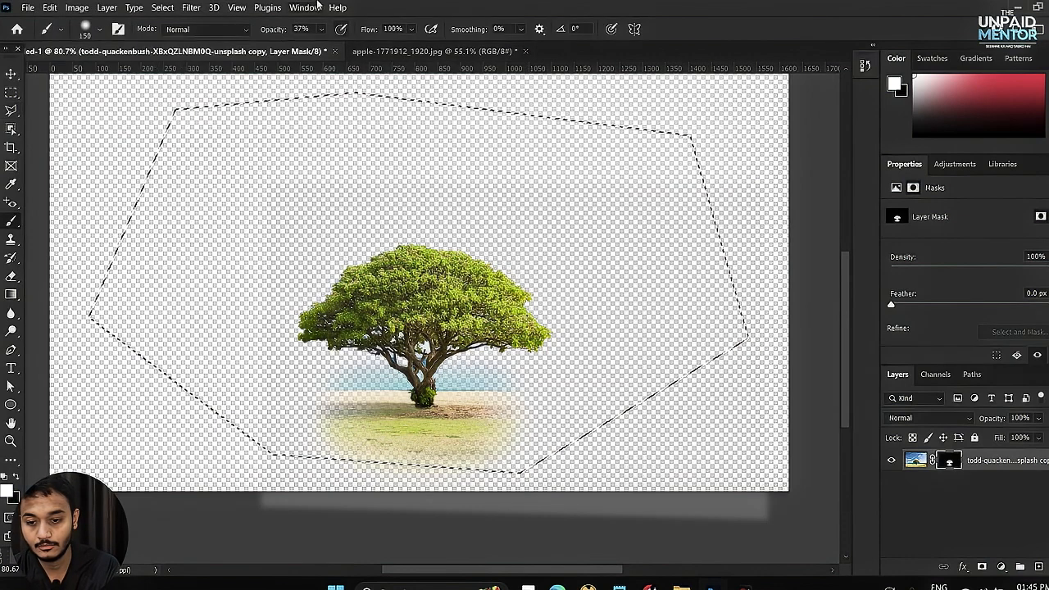
{"action": "left_click_drag", "start_coordinate": [323, 32], "coordinate": [483, 54]}
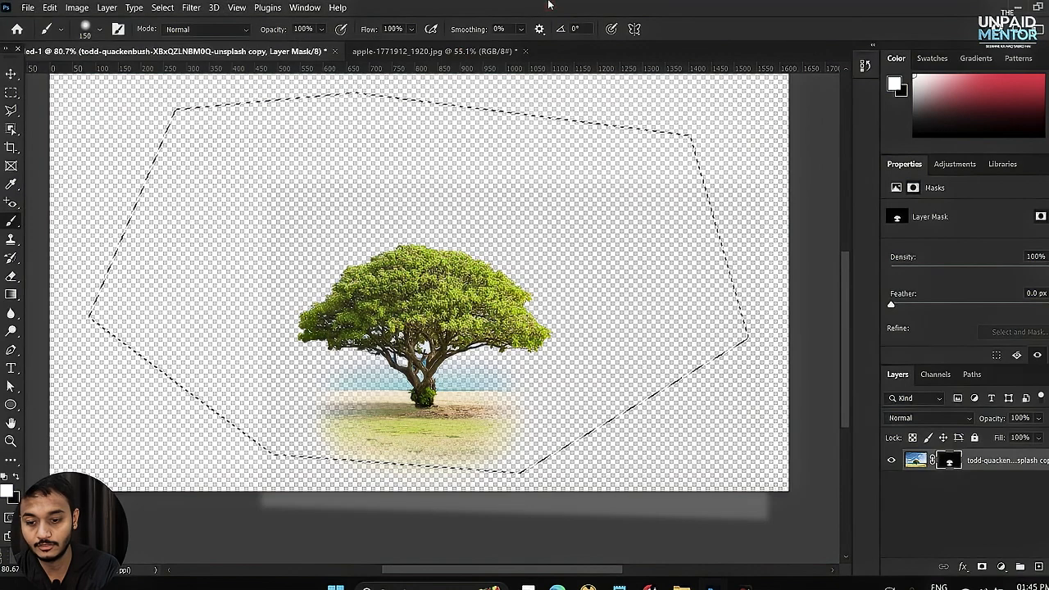
{"action": "key", "text": "bracketright"}
{"action": "key", "text": "bracketright"}
{"action": "key", "text": "bracketright"}
{"action": "key", "text": "bracketright"}
{"action": "key", "text": "bracketright"}
{"action": "key", "text": "bracketright"}
{"action": "mouse_move", "coordinate": [186, 168]}
{"action": "left_mouse_down"}
{"action": "mouse_move", "coordinate": [574, 213]}
{"action": "mouse_move", "coordinate": [35, 316]}
{"action": "mouse_move", "coordinate": [881, 269]}
{"action": "mouse_move", "coordinate": [878, 281]}
{"action": "left_mouse_up"}
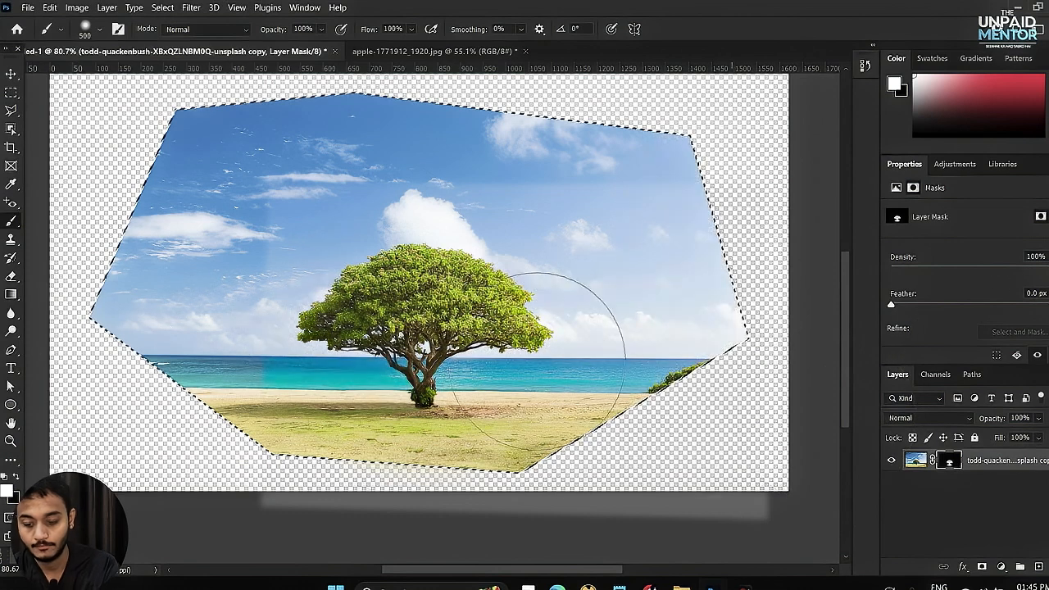
{"action": "key", "text": "ctrl+d"}
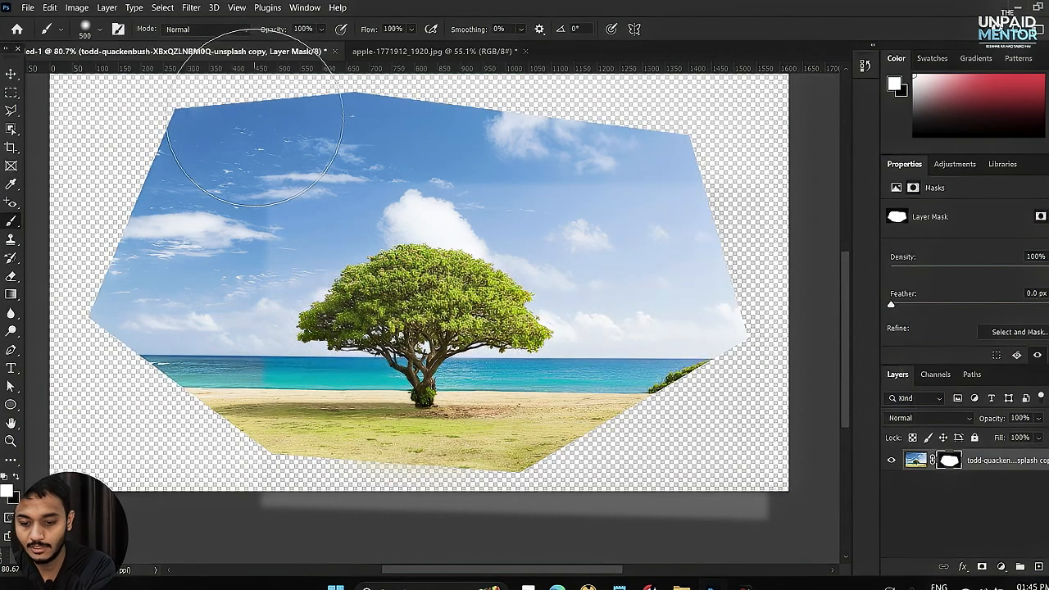
- Reselect the polygon and add a polygonal lasso area extending past the revealed photo's left edge
{"action": "key", "text": "ctrl+shift+d"}
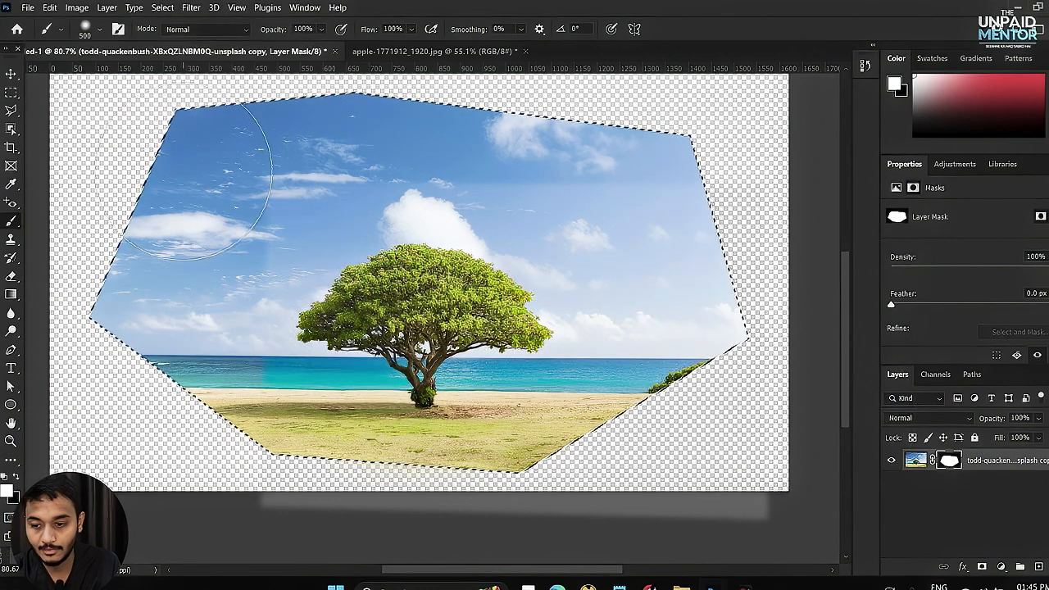
{"action": "left_click", "coordinate": [12, 110]}
{"action": "left_click", "coordinate": [278, 85]}
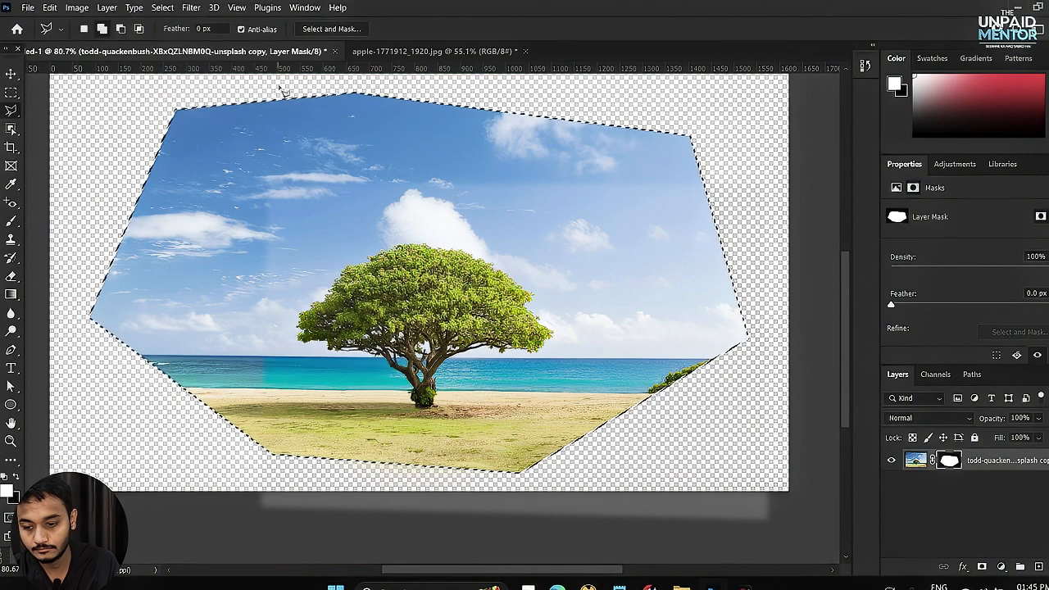
{"action": "left_click", "coordinate": [170, 416]}
{"action": "left_click", "coordinate": [82, 351]}
{"action": "left_click", "coordinate": [74, 124]}
{"action": "scroll", "coordinate": [76, 127], "scroll_direction": "up", "scroll_amount": 2}
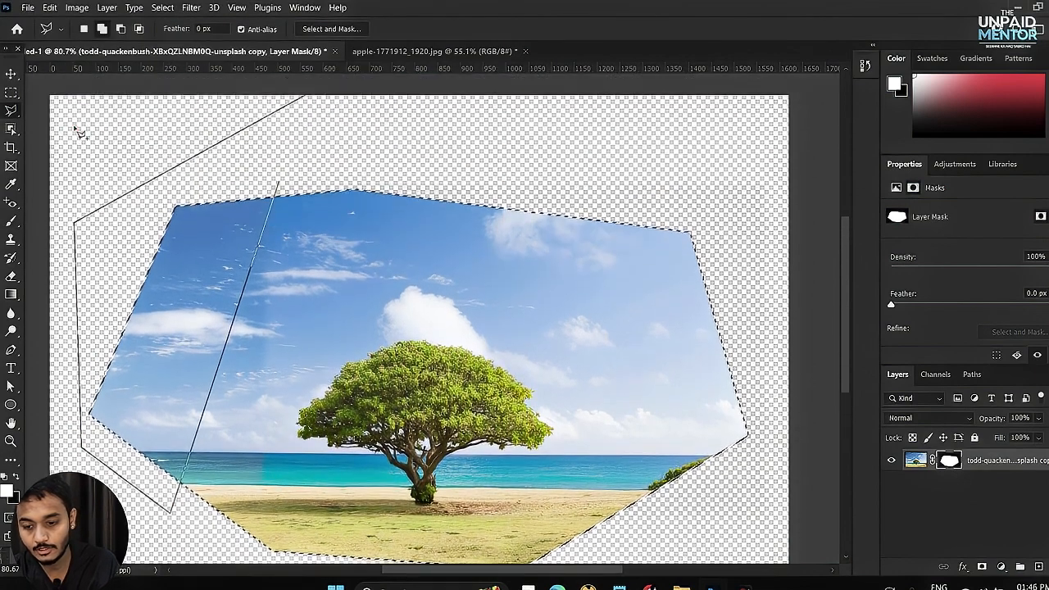
{"action": "left_click", "coordinate": [278, 185]}
- Set the foreground colour to black (000000), paint out the left part of the photo within the selection, and deselect
{"action": "key", "text": "b"}
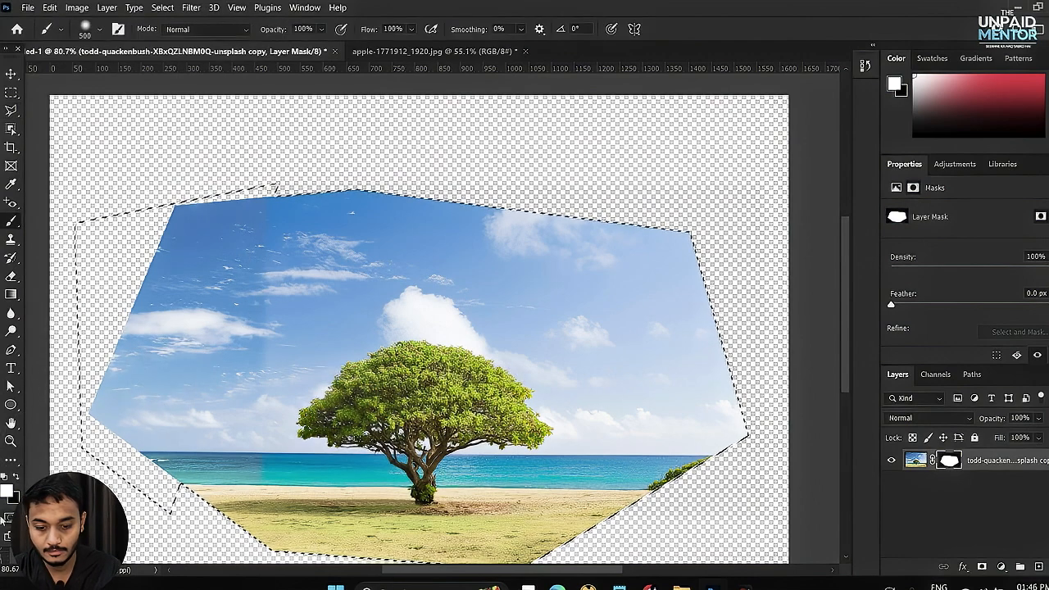
{"action": "left_click", "coordinate": [7, 491]}
{"action": "left_click_drag", "start_coordinate": [744, 402], "coordinate": [580, 541]}
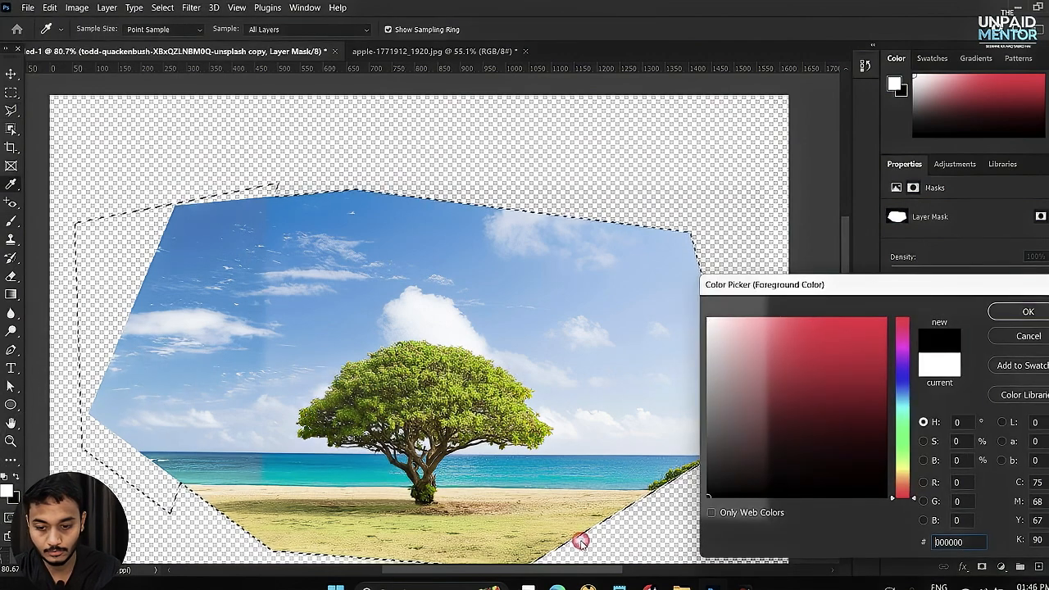
{"action": "left_click", "coordinate": [1001, 310]}
{"action": "mouse_move", "coordinate": [338, 217]}
{"action": "left_mouse_down"}
{"action": "mouse_move", "coordinate": [266, 264]}
{"action": "mouse_move", "coordinate": [222, 175]}
{"action": "mouse_move", "coordinate": [89, 410]}
{"action": "mouse_move", "coordinate": [190, 254]}
{"action": "left_mouse_up"}
{"action": "key", "text": "ctrl+d"}
{"action": "scroll", "coordinate": [427, 180], "scroll_direction": "down", "scroll_amount": 3}
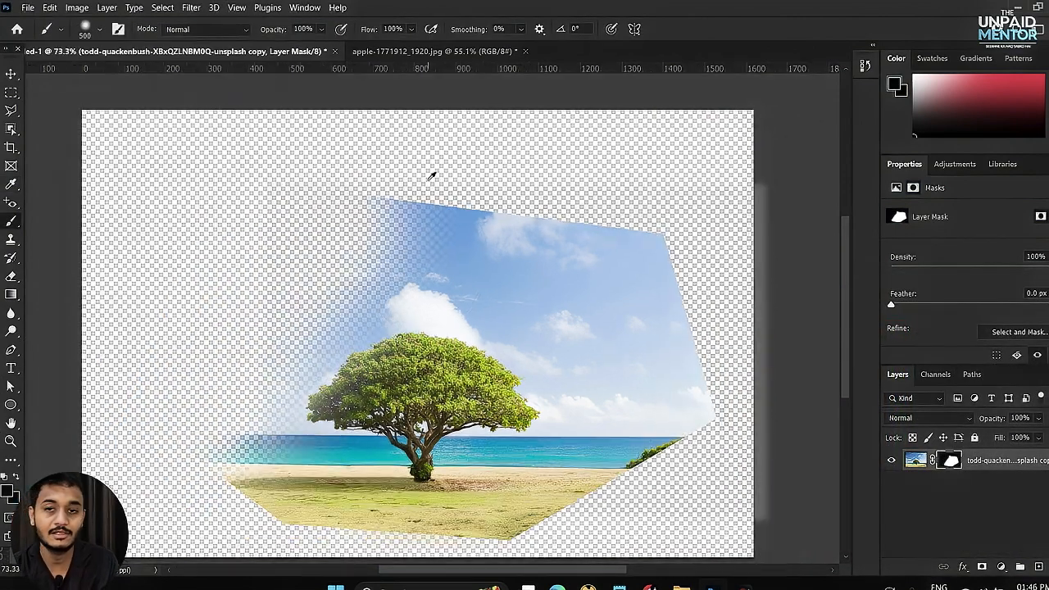
{"action": "left_click", "coordinate": [11, 74]}
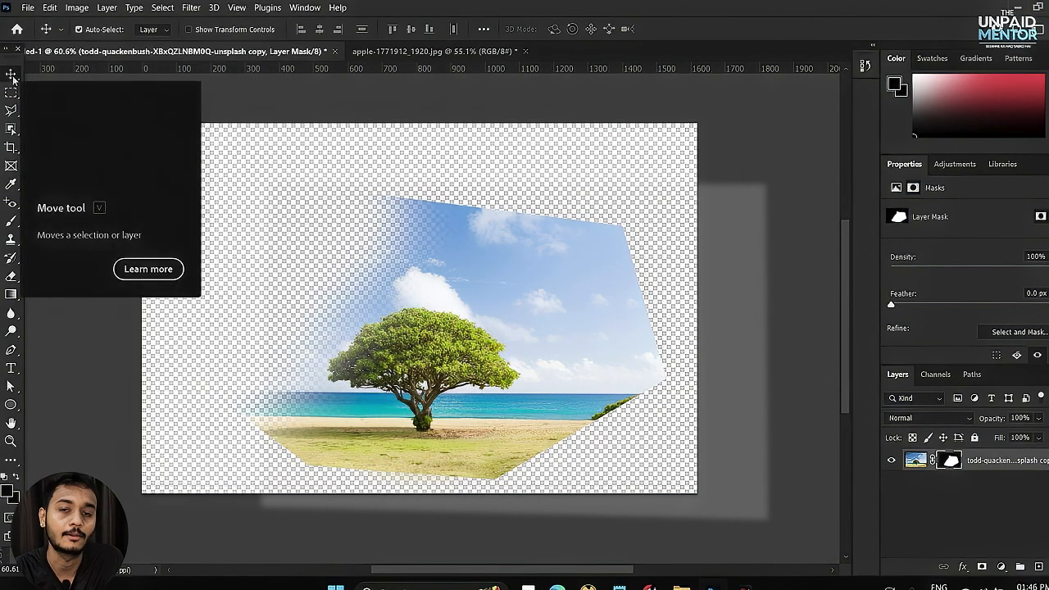
- In the apple-1771912_1920.jpg document, unlock the Background layer and keep a hidden duplicate beneath it
{"action": "key", "text": "ctrl+Tab"}
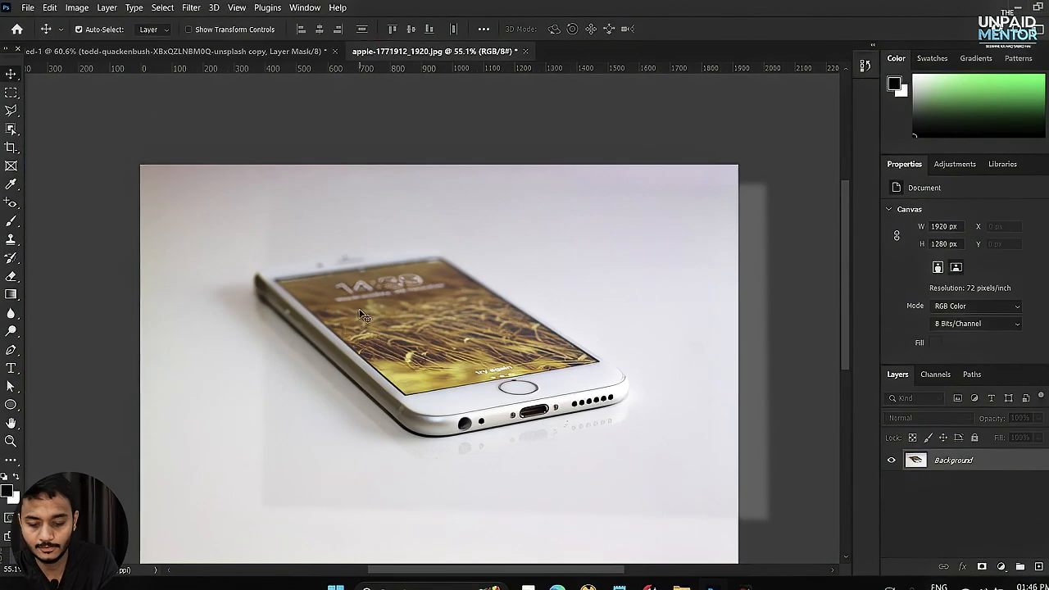
{"action": "scroll", "coordinate": [435, 392], "scroll_direction": "down", "scroll_amount": 2}
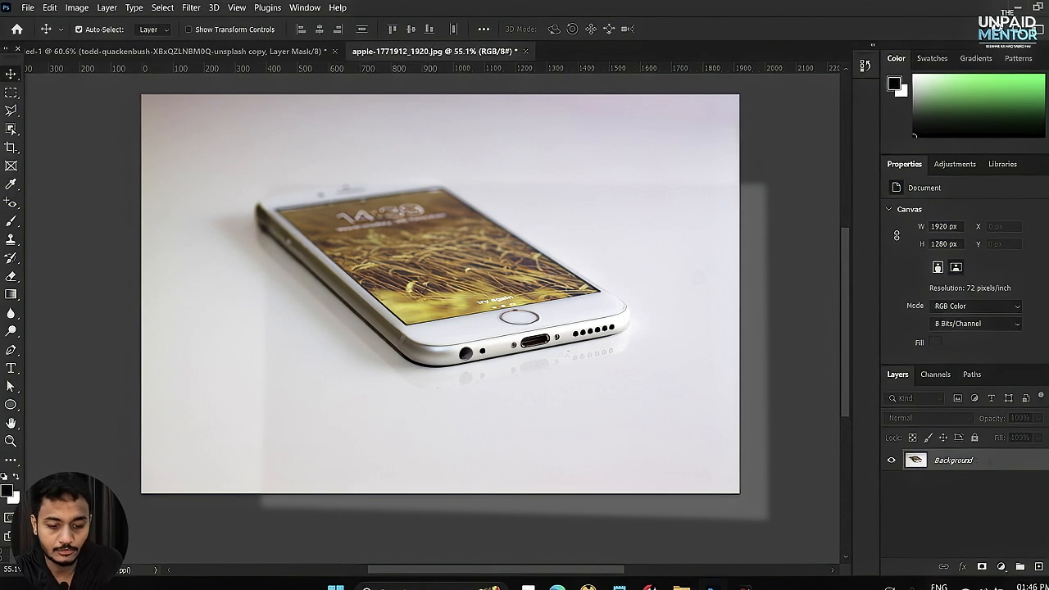
{"action": "left_click", "coordinate": [1039, 460]}
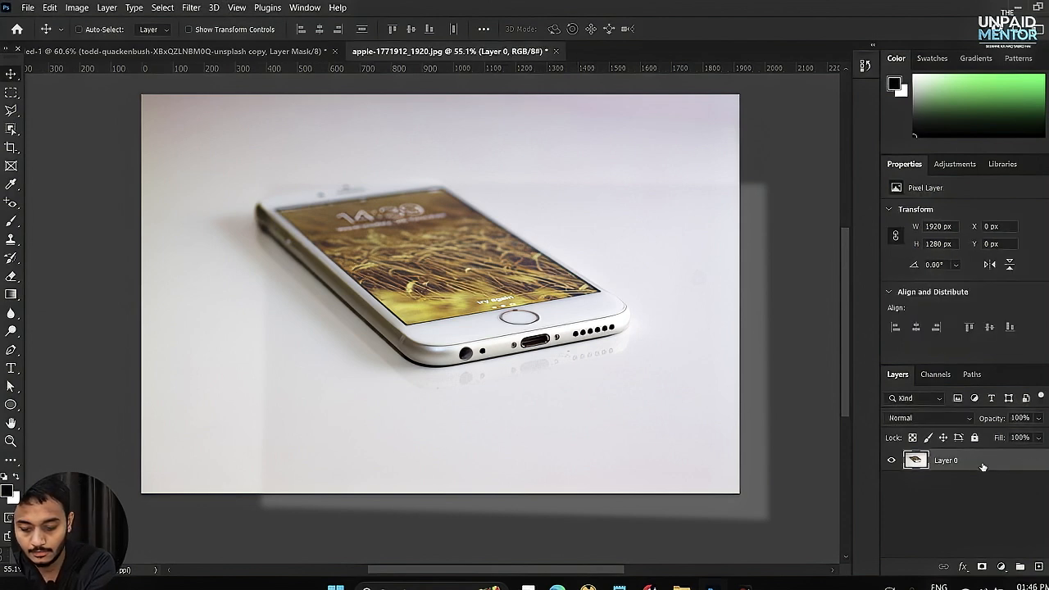
{"action": "left_click_drag", "start_coordinate": [981, 465], "coordinate": [944, 485]}
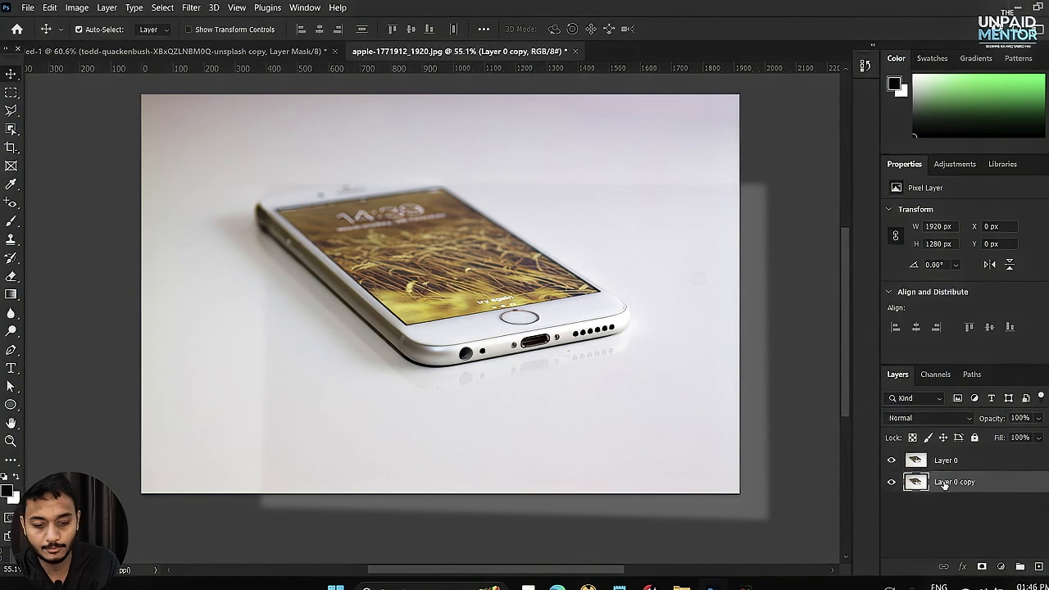
{"action": "left_click", "coordinate": [974, 438]}
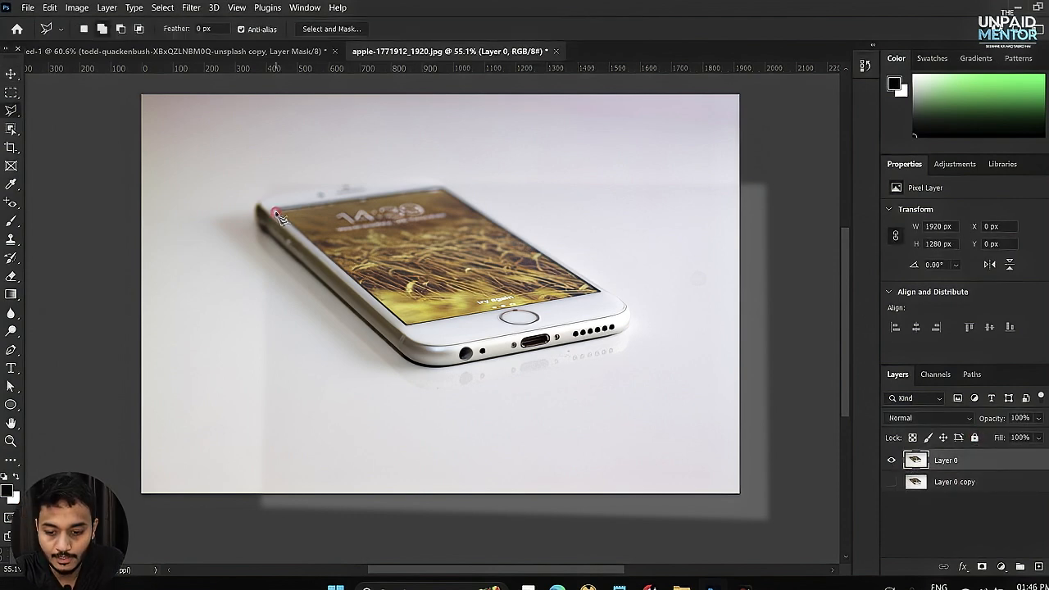
- Outline the phone's display with the Polygonal Lasso and add a layer mask to Layer 0 from that selection
{"action": "left_click", "coordinate": [274, 211]}
{"action": "left_click", "coordinate": [407, 326]}
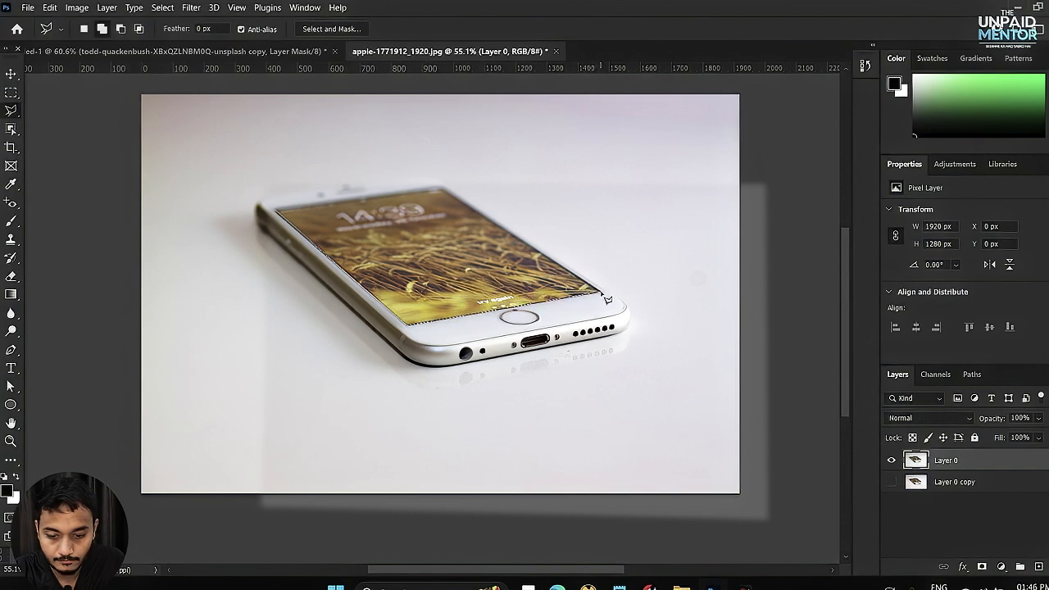
{"action": "left_click", "coordinate": [600, 291]}
{"action": "left_click", "coordinate": [442, 191]}
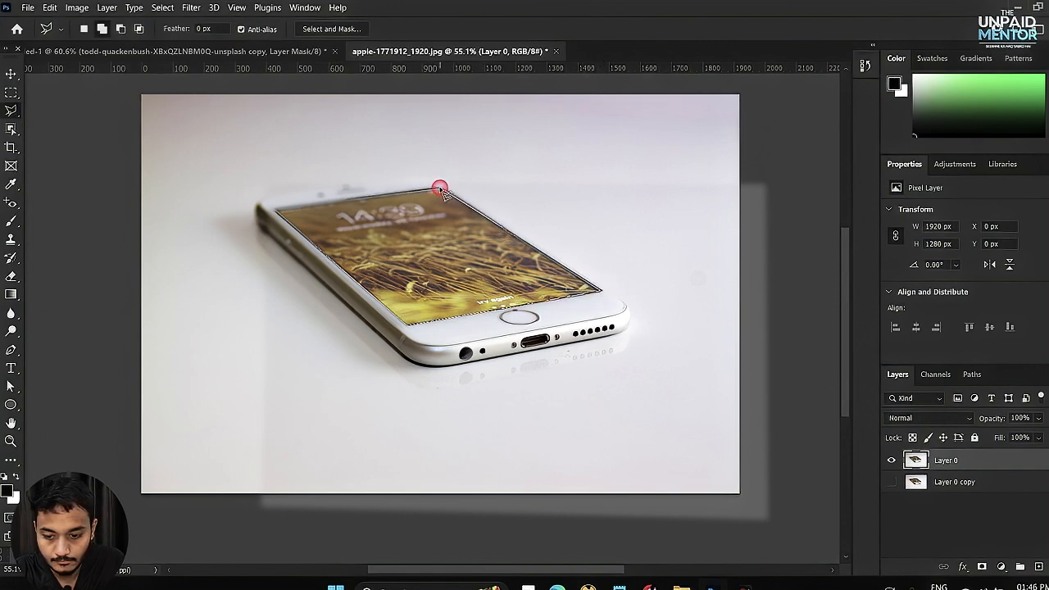
{"action": "left_click", "coordinate": [277, 213]}
{"action": "left_click", "coordinate": [278, 214]}
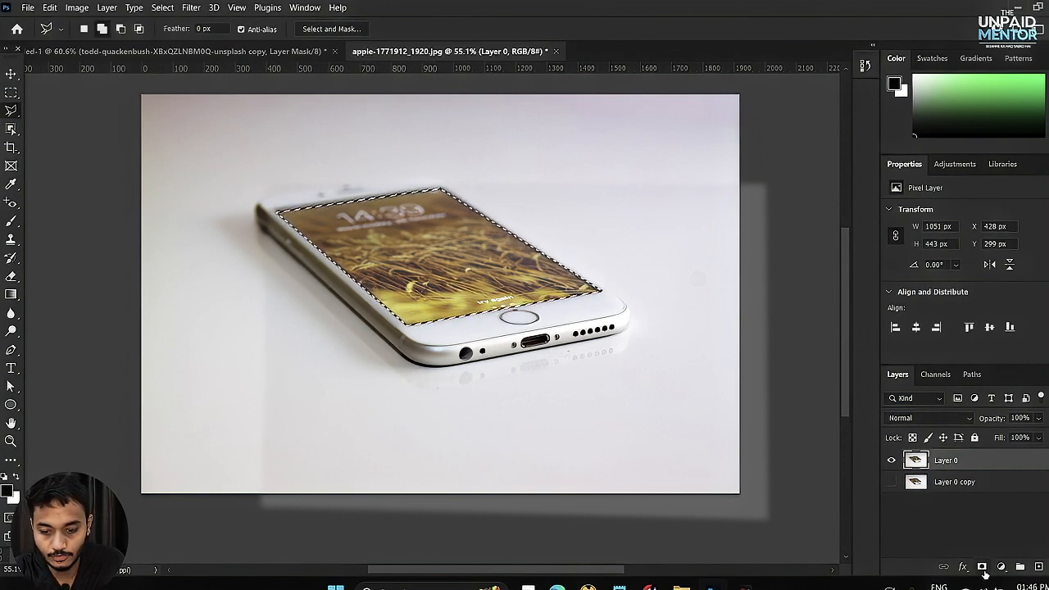
{"action": "left_click", "coordinate": [982, 567]}
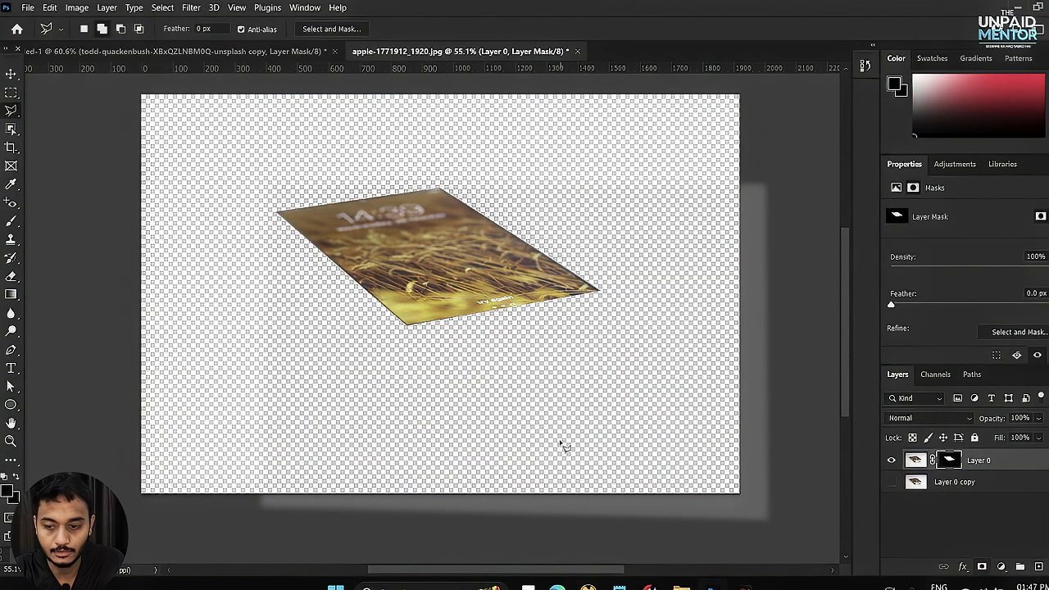
- Bring in the pexels-skitterphoto-9343 can photo as the top layer and leave it as the only visible layer
{"action": "left_click", "coordinate": [10, 75]}
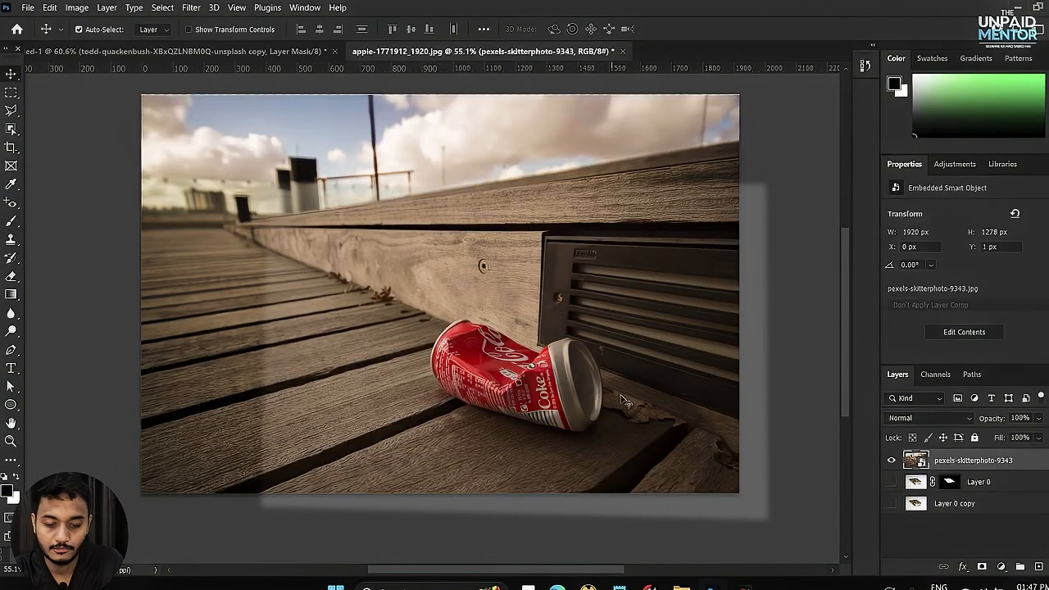
{"action": "left_click", "coordinate": [888, 506]}
{"action": "left_click", "coordinate": [888, 505]}
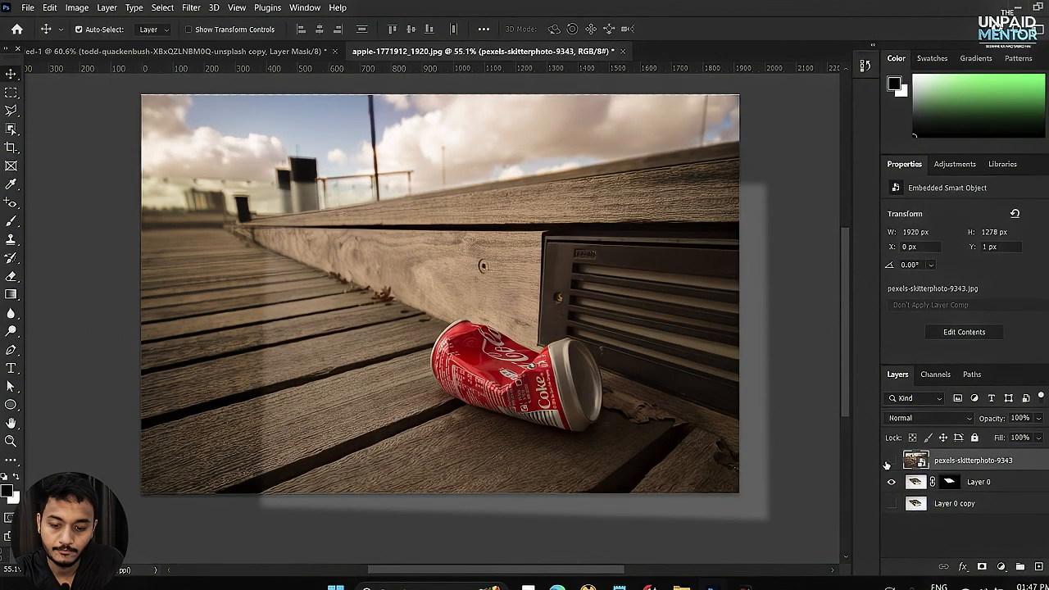
{"action": "left_click", "coordinate": [890, 461]}
{"action": "left_click", "coordinate": [890, 461]}
{"action": "left_click", "coordinate": [891, 462]}
{"action": "left_click", "coordinate": [890, 461]}
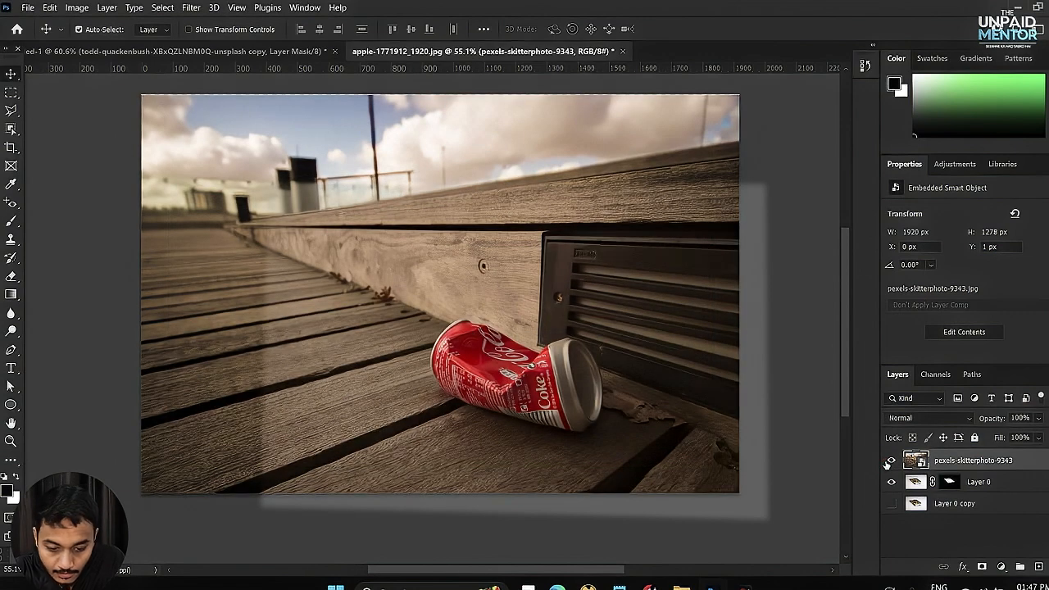
{"action": "left_click", "coordinate": [891, 482]}
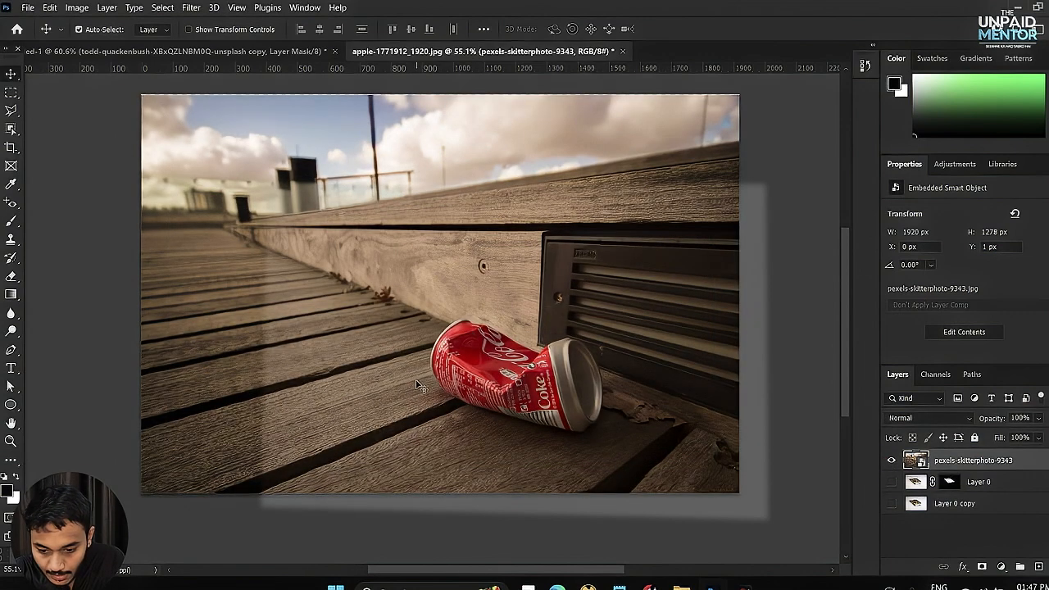
- Select the crushed Coke can with the Object Selection tool by framing it in a rectangle
{"action": "scroll", "coordinate": [578, 430], "scroll_direction": "up", "scroll_amount": 3}
{"action": "right_click", "coordinate": [11, 110]}
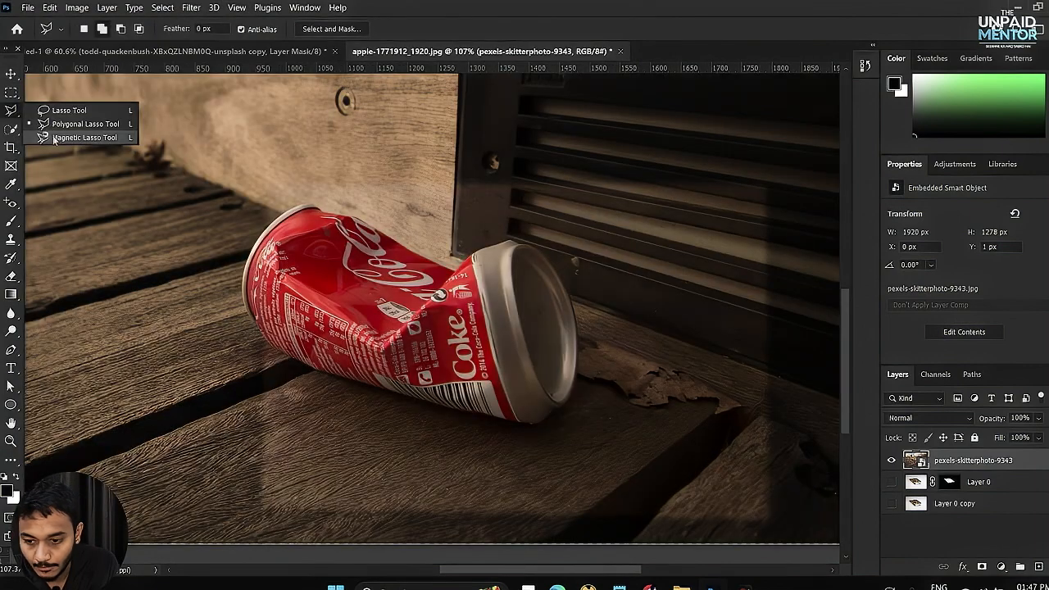
{"action": "left_click", "coordinate": [57, 137]}
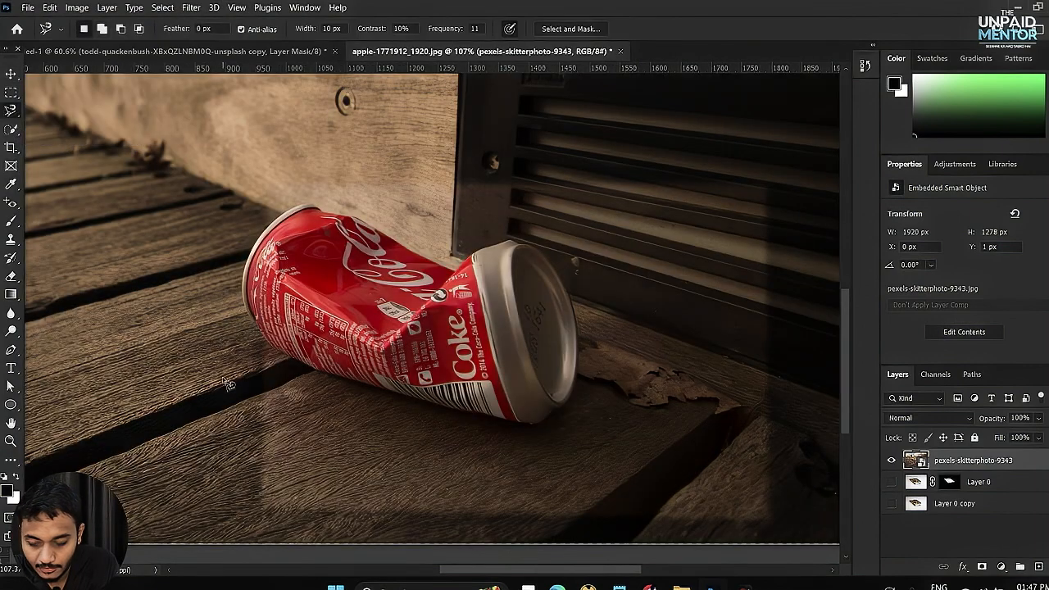
{"action": "left_click", "coordinate": [11, 132]}
{"action": "right_click", "coordinate": [11, 133]}
{"action": "left_click", "coordinate": [58, 129]}
{"action": "left_click_drag", "start_coordinate": [209, 182], "coordinate": [609, 439]}
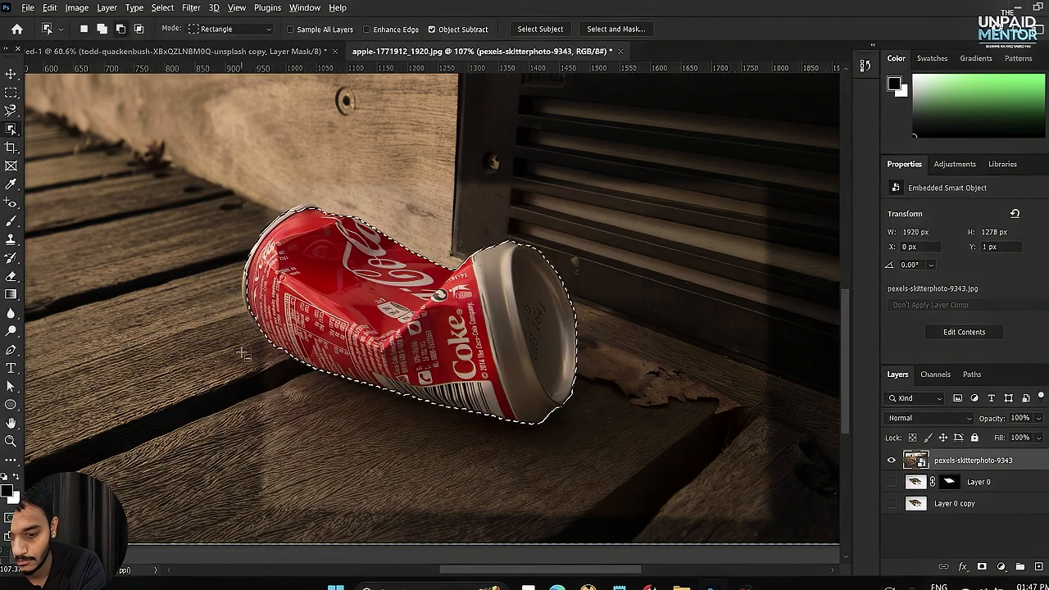
- Add the can's missed left rim to the selection with the Polygonal Lasso, and mask the can photo to it
{"action": "scroll", "coordinate": [204, 332], "scroll_direction": "up", "scroll_amount": 2}
{"action": "scroll", "coordinate": [204, 332], "scroll_direction": "up", "scroll_amount": 4}
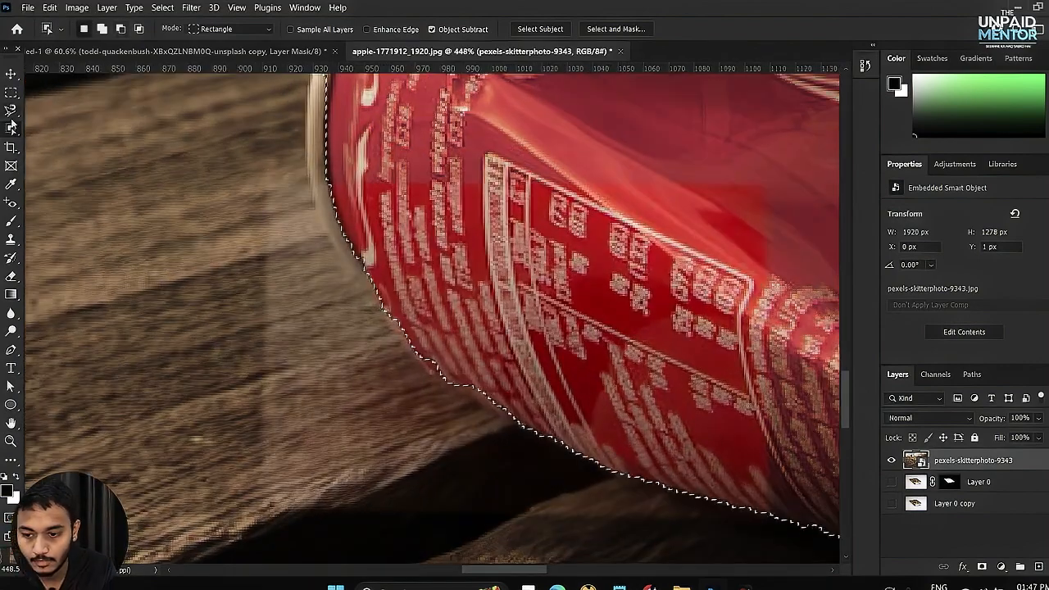
{"action": "left_click", "coordinate": [10, 112]}
{"action": "right_click", "coordinate": [11, 113]}
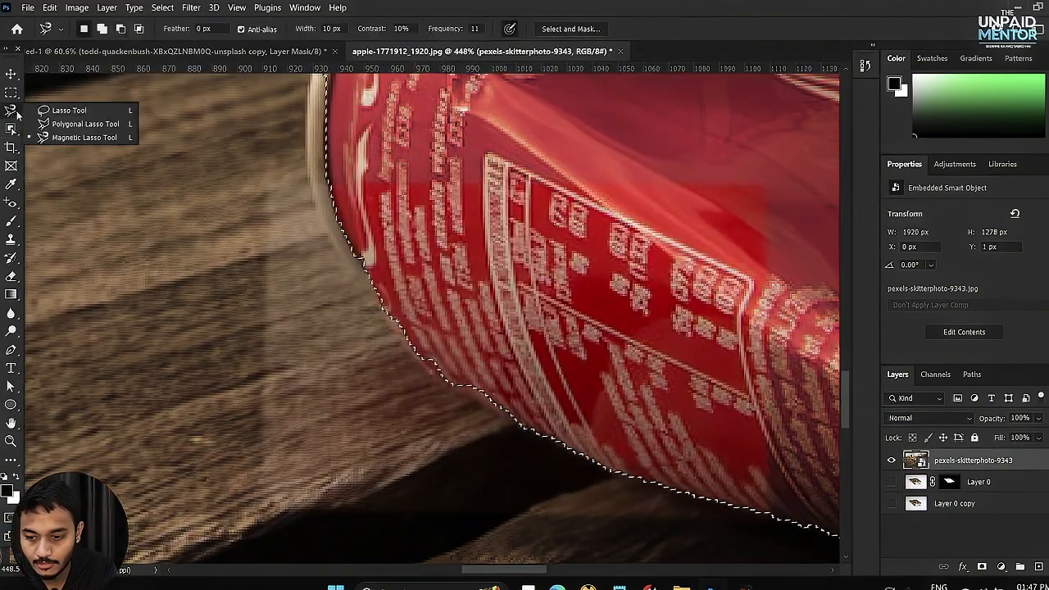
{"action": "left_click", "coordinate": [87, 137]}
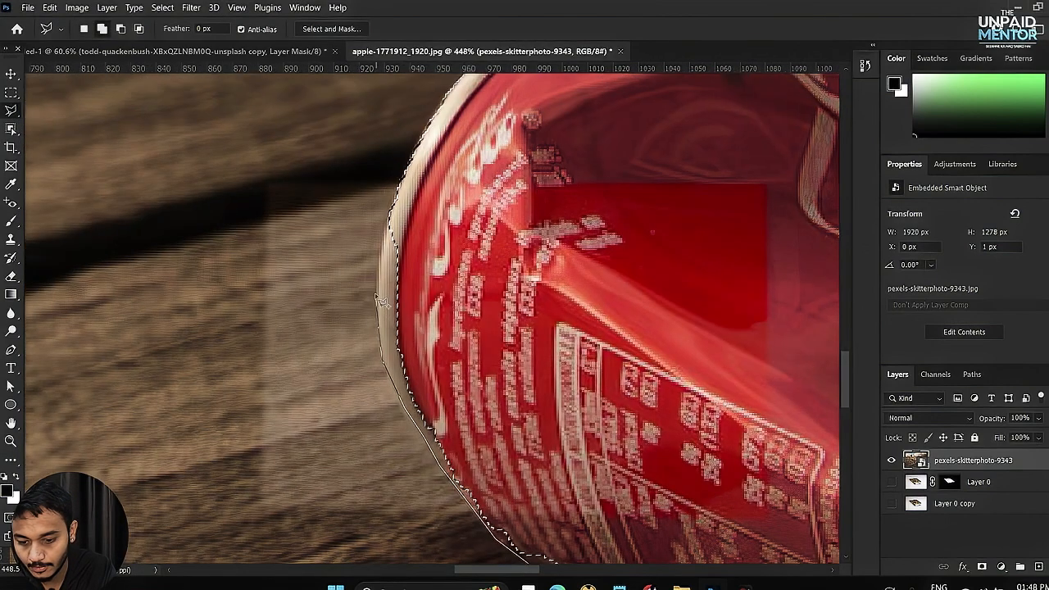
{"action": "left_click", "coordinate": [385, 226]}
{"action": "left_click_drag", "start_coordinate": [418, 215], "coordinate": [281, 498]}
{"action": "left_click", "coordinate": [396, 286]}
{"action": "left_click", "coordinate": [435, 261]}
{"action": "left_click", "coordinate": [471, 244]}
{"action": "left_click", "coordinate": [507, 234]}
{"action": "double_click", "coordinate": [563, 254]}
{"action": "mouse_move", "coordinate": [578, 525]}
{"action": "left_mouse_down"}
{"action": "mouse_move", "coordinate": [534, 344]}
{"action": "mouse_move", "coordinate": [554, 279]}
{"action": "left_mouse_up"}
{"action": "scroll", "coordinate": [377, 330], "scroll_direction": "down", "scroll_amount": 8}
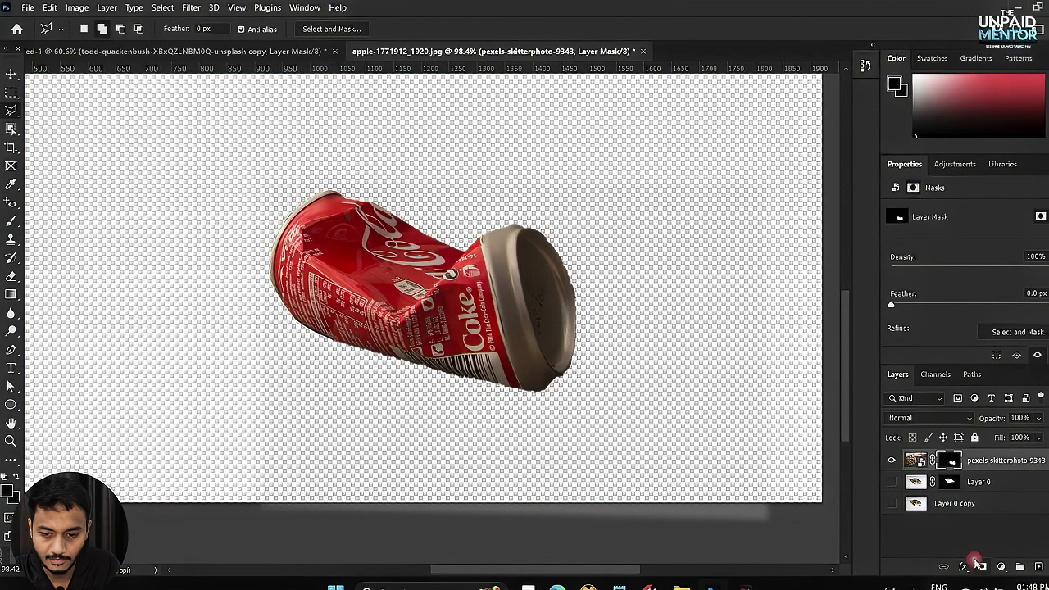
{"action": "left_click", "coordinate": [982, 566]}
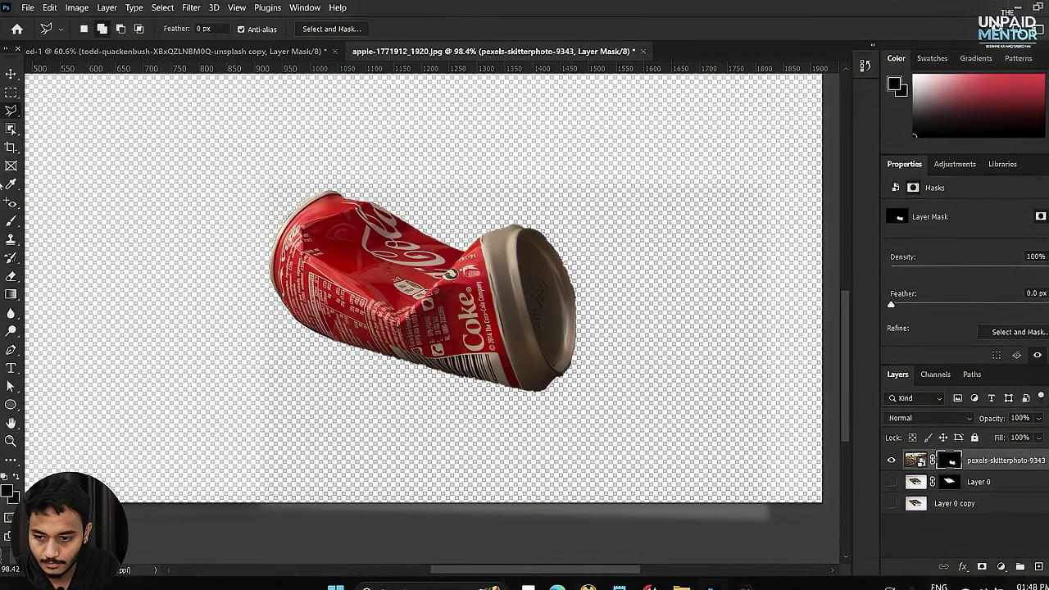
- Show Layer 0 copy beneath the masked can and move the can up over the top part of the phone's display
{"action": "key", "text": "v"}
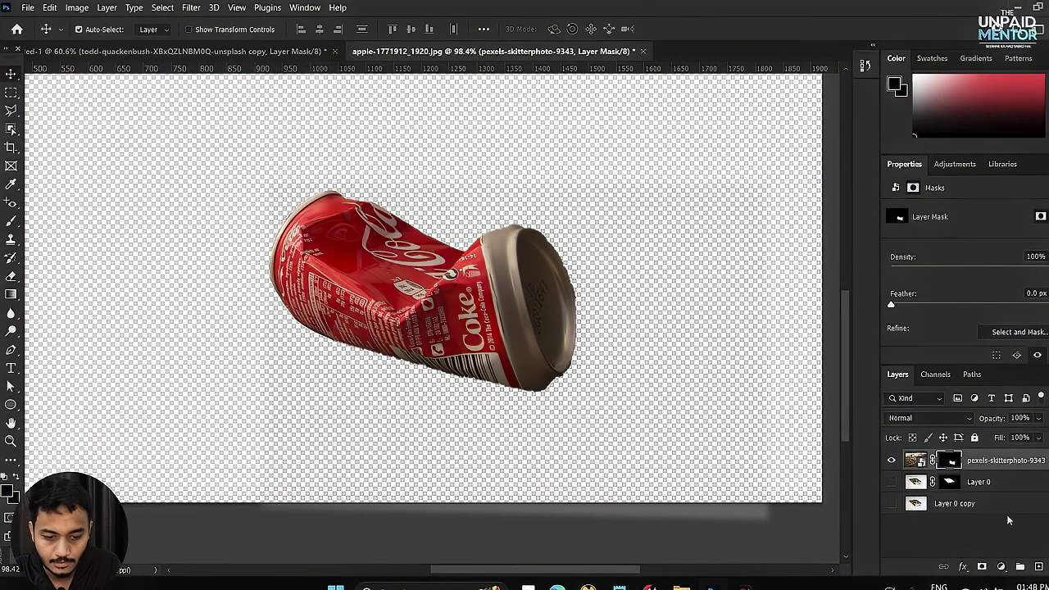
{"action": "left_click", "coordinate": [892, 503]}
{"action": "scroll", "coordinate": [633, 381], "scroll_direction": "down", "scroll_amount": 4, "text": "alt"}
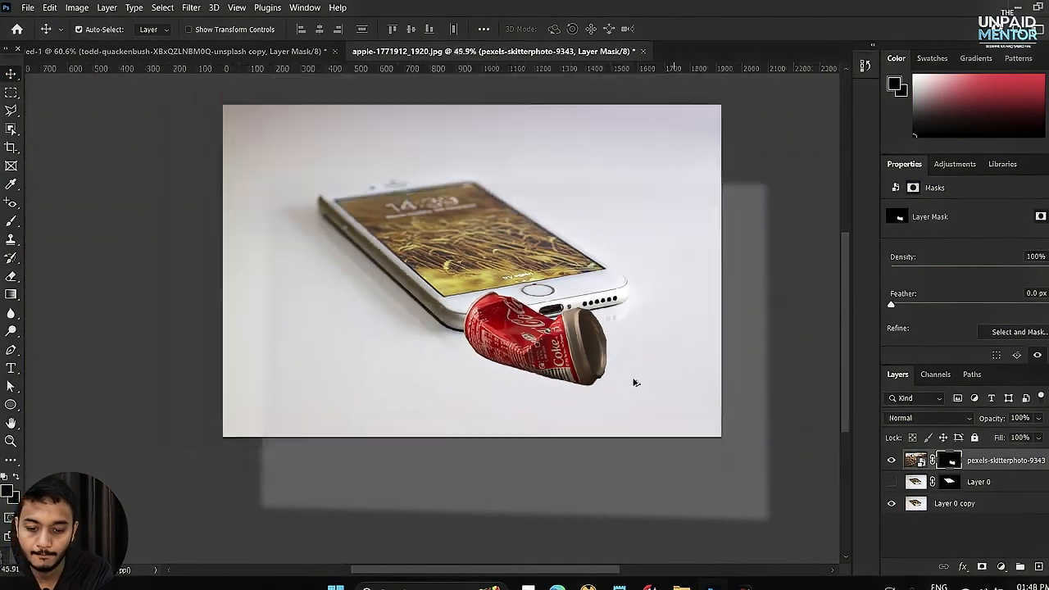
{"action": "left_click_drag", "start_coordinate": [595, 448], "coordinate": [520, 293]}
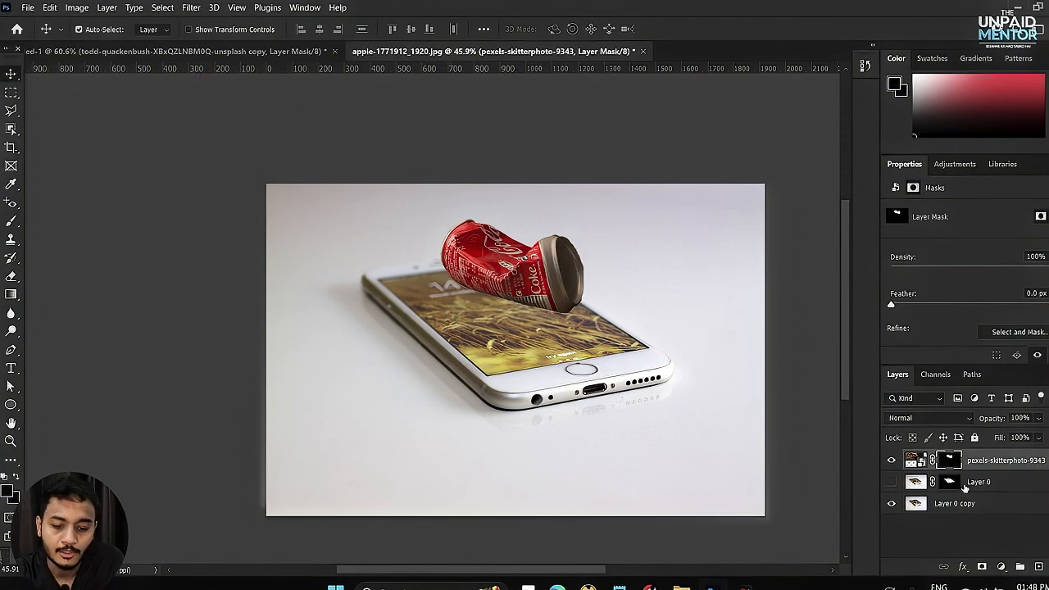
- Duplicate the masked pexels-skitterphoto-9343 layer and place the copied can directly below the original over the phone's display
{"action": "left_click", "coordinate": [892, 504]}
{"action": "left_click", "coordinate": [892, 503]}
{"action": "left_click", "coordinate": [1001, 464]}
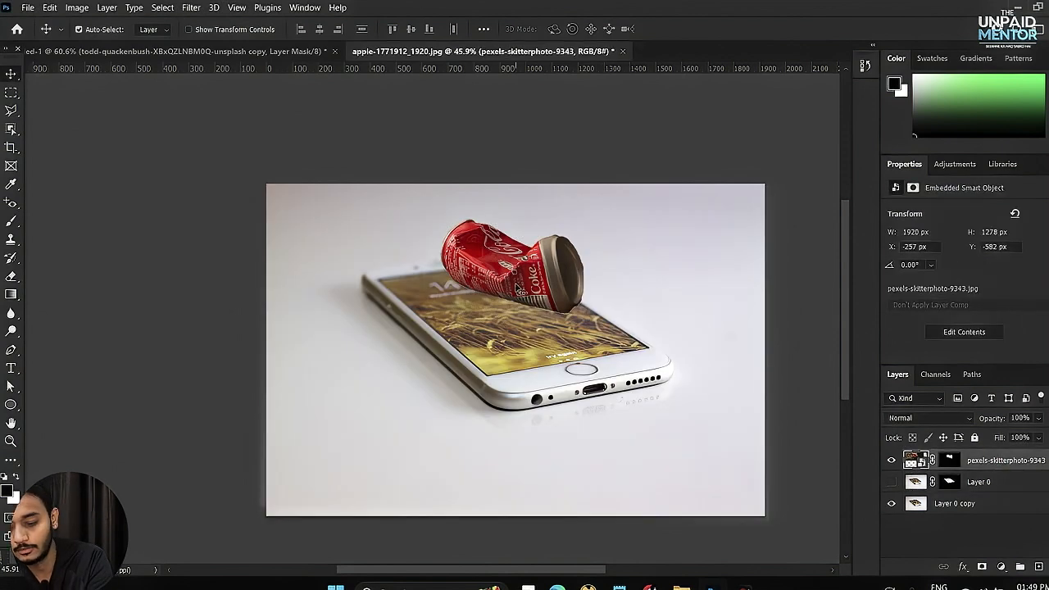
{"action": "left_click_drag", "start_coordinate": [518, 289], "coordinate": [513, 349]}
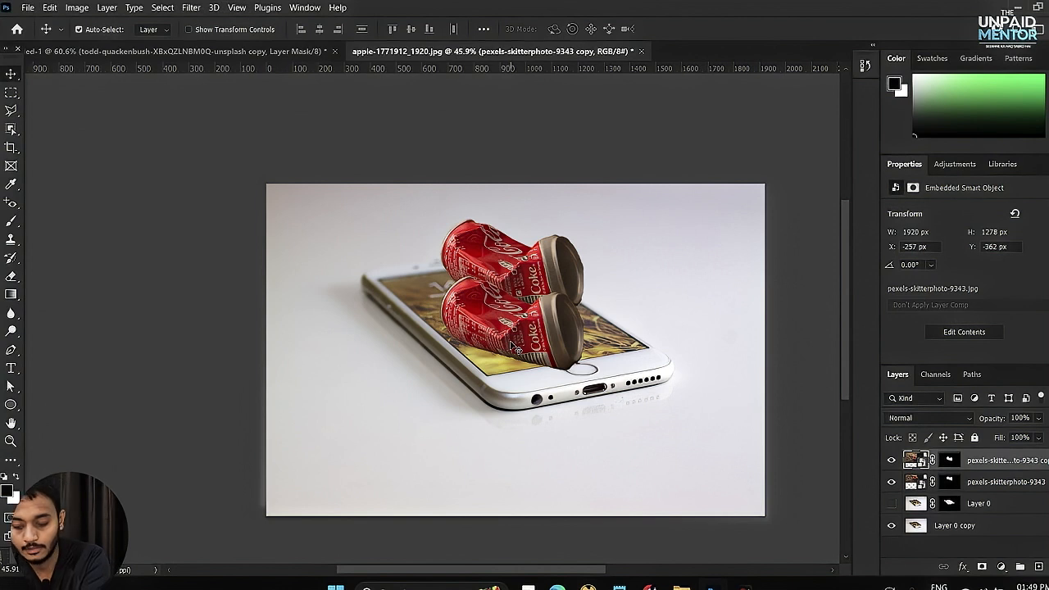
- Flip the copied can vertically, rotate it 25.23°, and position it under the original can as a reflection
{"action": "key", "text": "ctrl+t"}
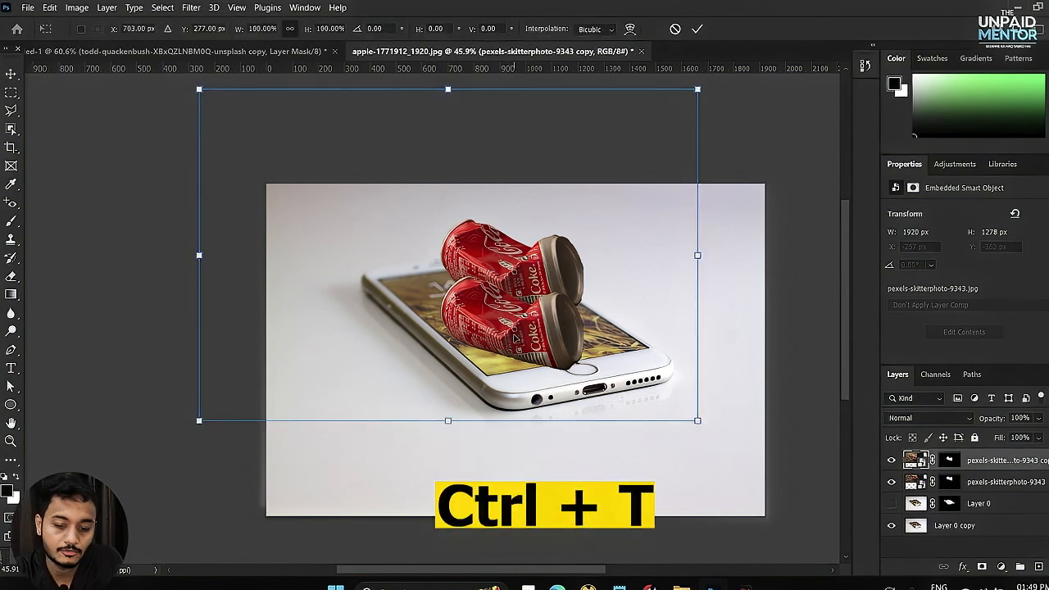
{"action": "right_click", "coordinate": [517, 336]}
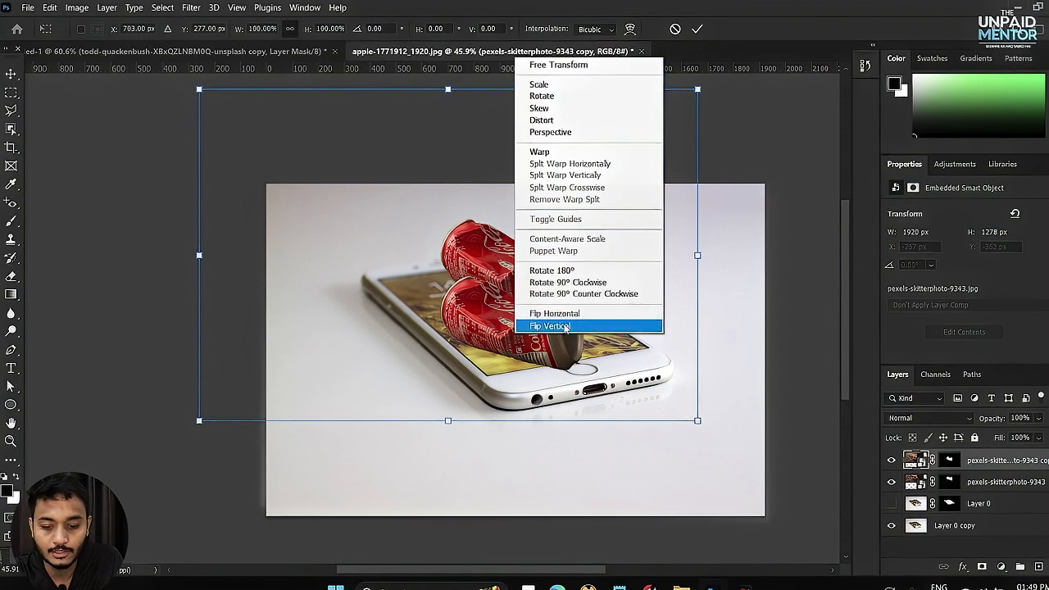
{"action": "left_click", "coordinate": [566, 326]}
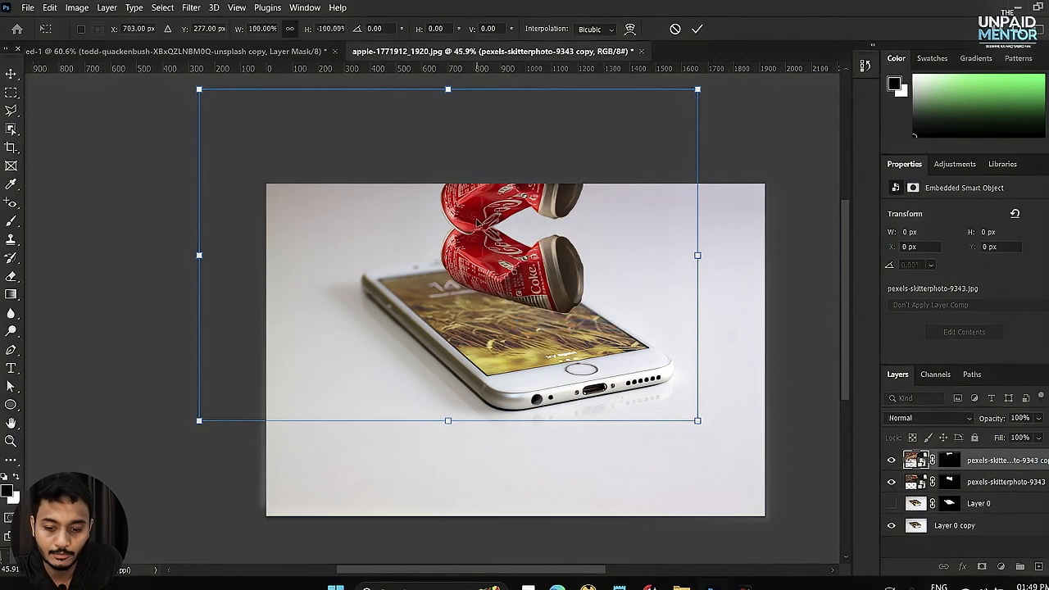
{"action": "left_click_drag", "start_coordinate": [486, 194], "coordinate": [488, 363]}
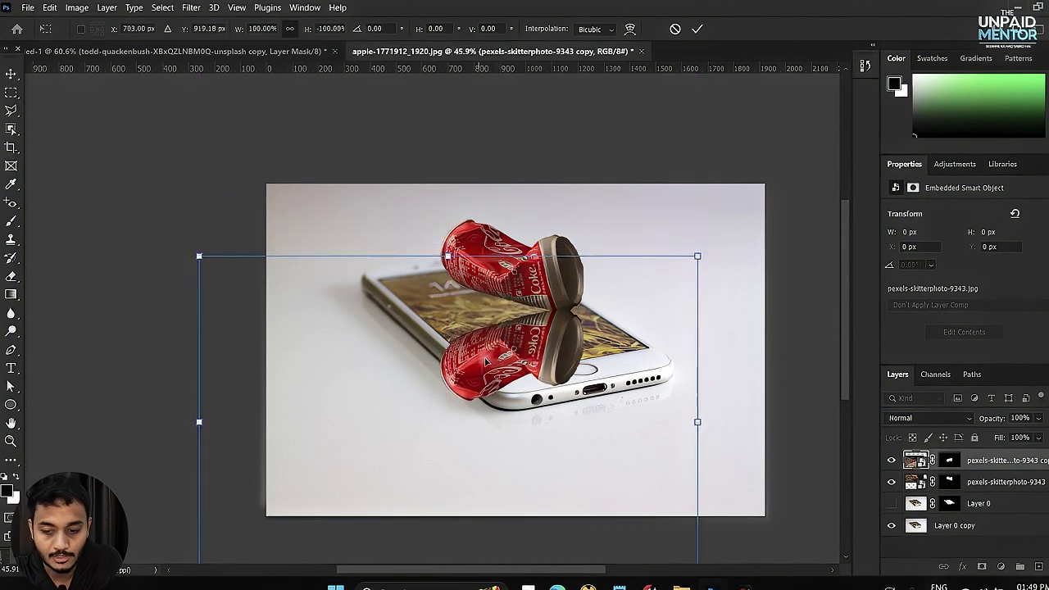
{"action": "left_click_drag", "start_coordinate": [186, 249], "coordinate": [281, 149]}
{"action": "left_click_drag", "start_coordinate": [560, 377], "coordinate": [525, 320]}
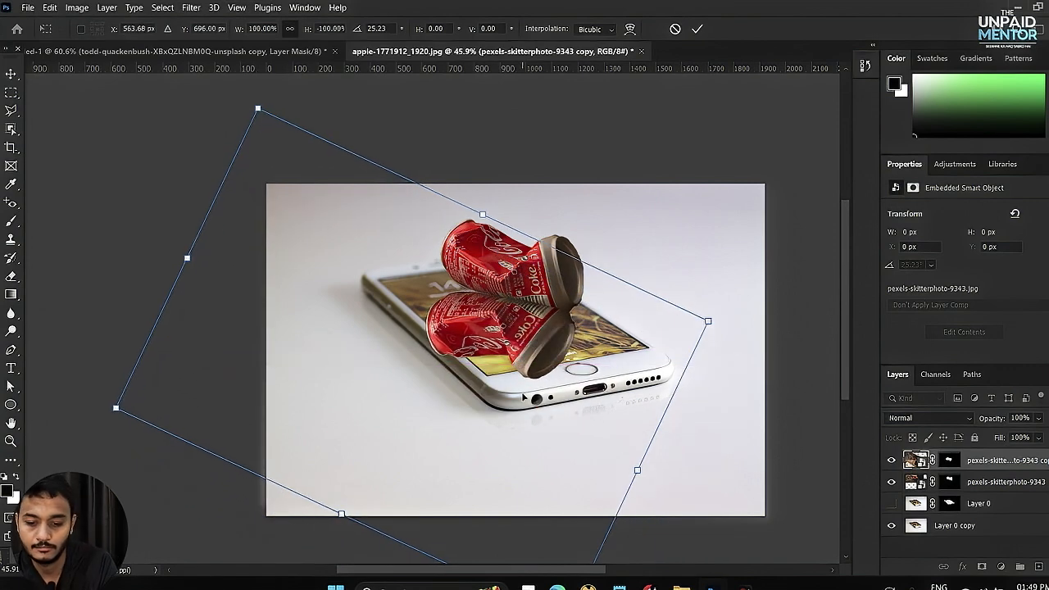
{"action": "key", "text": "Return"}
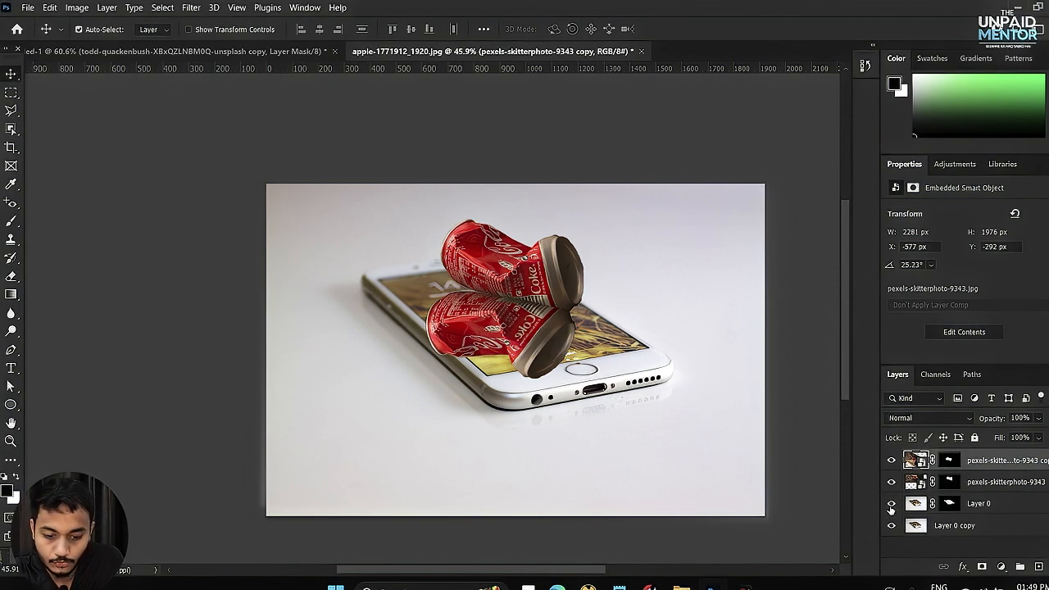
- Hide both can layers and Layer 0 copy, load Layer 0's full image outline as a selection, and deselect
{"action": "left_click_drag", "start_coordinate": [892, 482], "coordinate": [888, 456]}
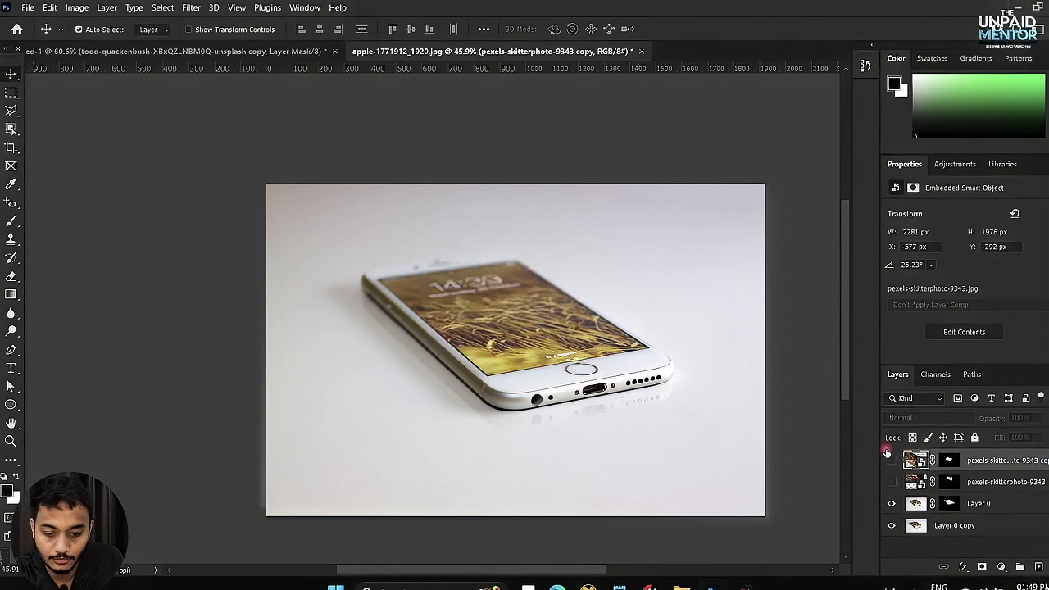
{"action": "left_click", "coordinate": [892, 527]}
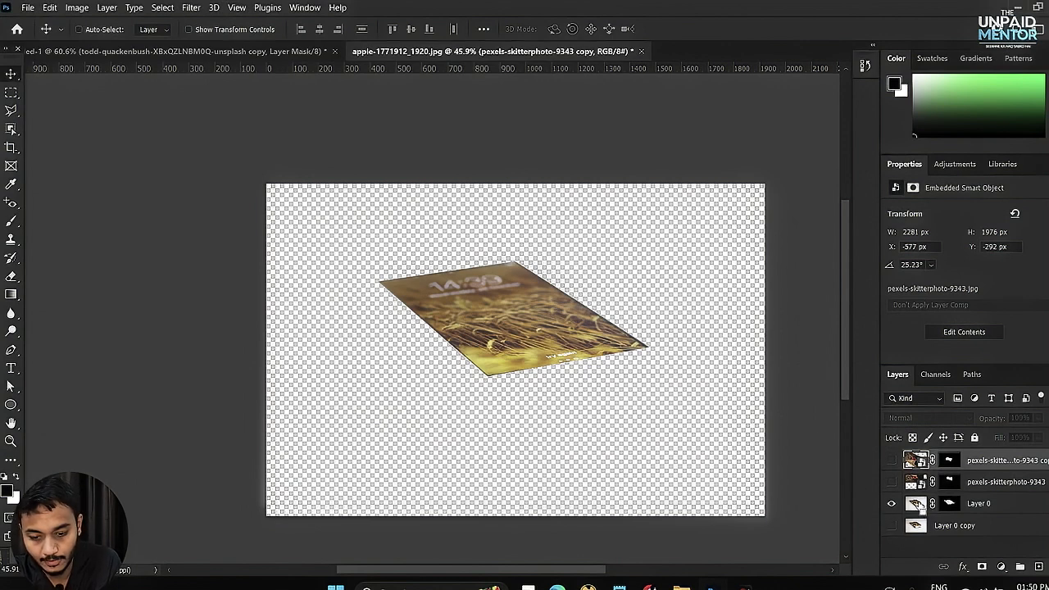
{"action": "left_click", "coordinate": [917, 505], "text": "ctrl"}
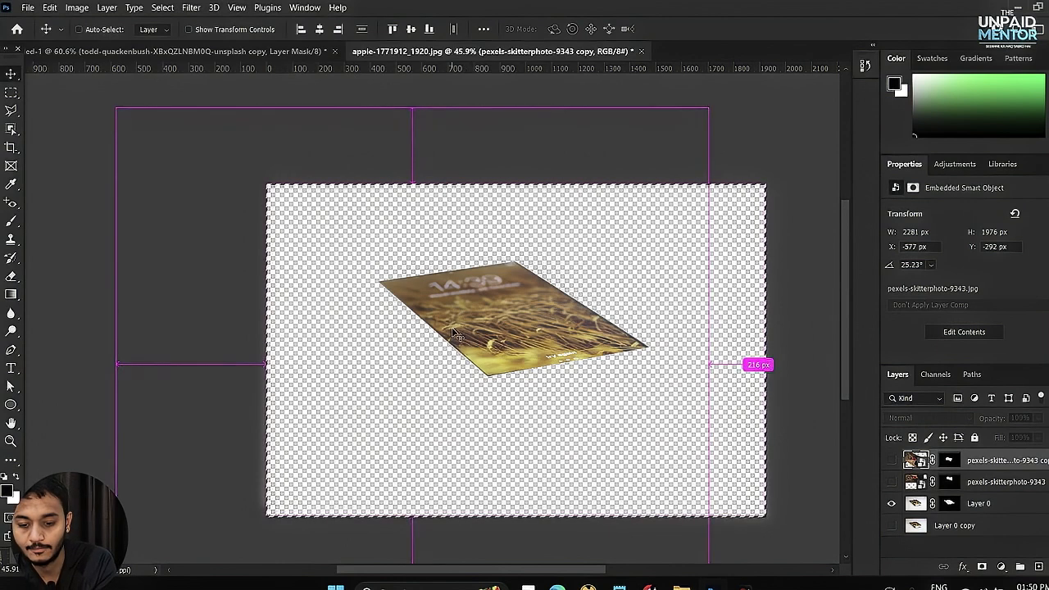
{"action": "key", "text": "ctrl+d"}
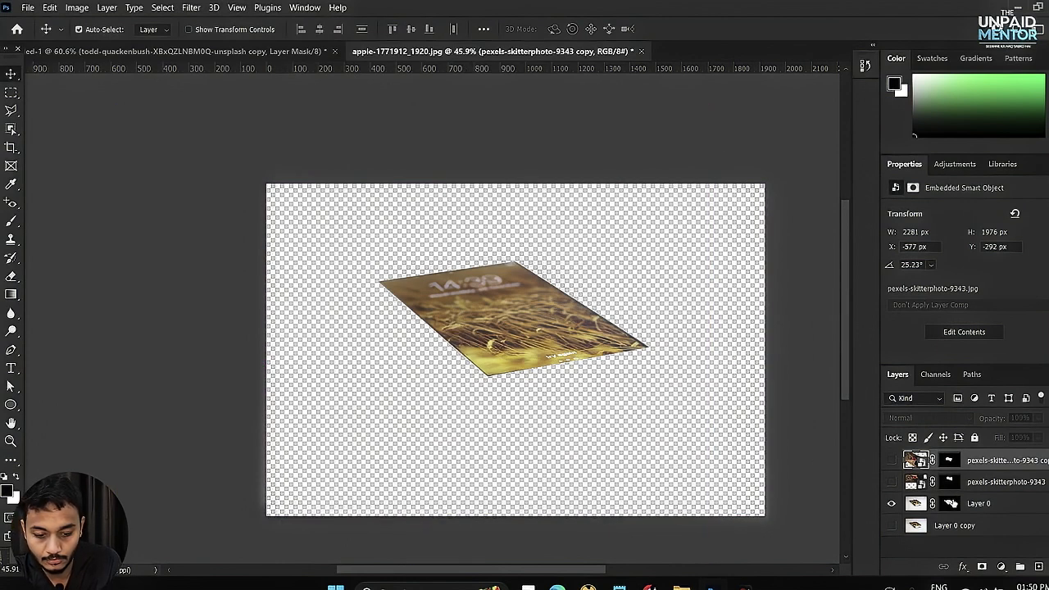
- Load Layer 0's mask as a selection and make Layer 0 copy and both can layers visible
{"action": "left_click", "coordinate": [952, 507], "text": "ctrl"}
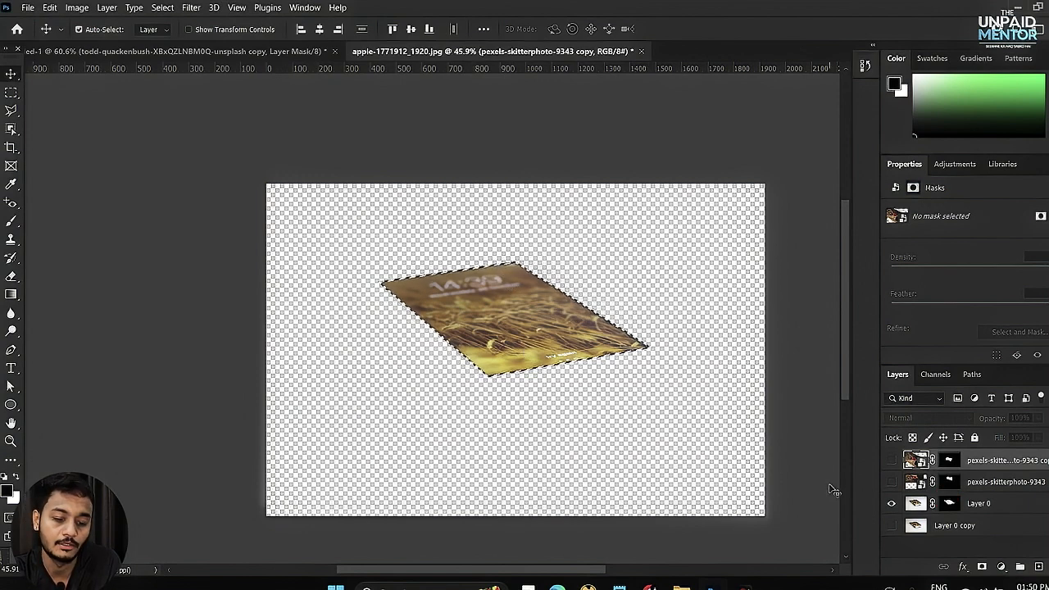
{"action": "left_click", "coordinate": [892, 527]}
{"action": "left_click", "coordinate": [892, 482]}
{"action": "left_click", "coordinate": [892, 461]}
{"action": "left_click", "coordinate": [891, 461]}
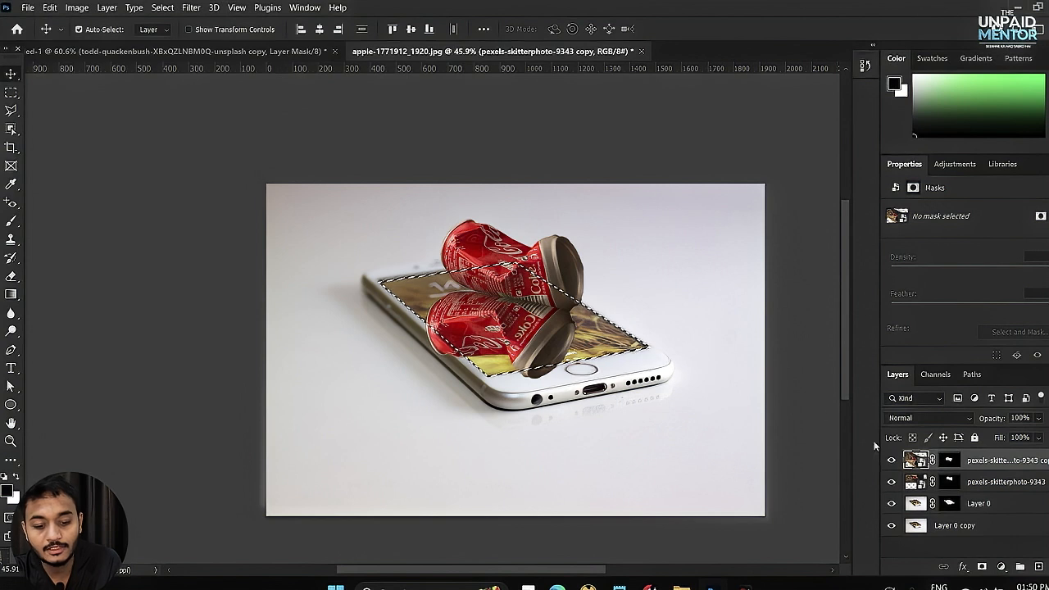
- Drop the current selection and reload the phone display's outline from Layer 0's mask
{"action": "key", "text": "ctrl"}
{"action": "key", "text": "ctrl+d"}
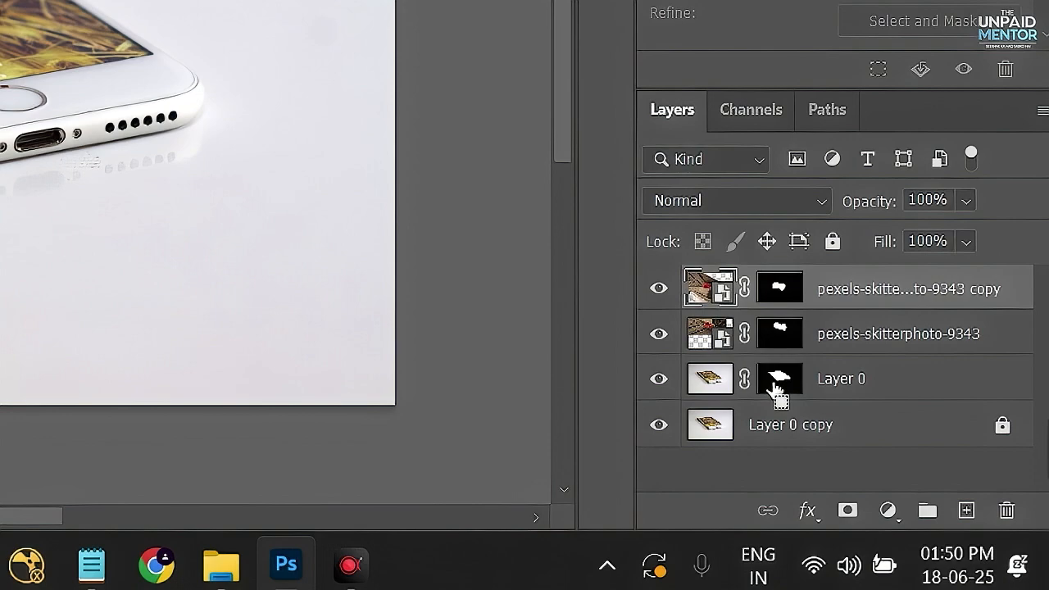
{"action": "left_click", "coordinate": [773, 384], "text": "ctrl"}
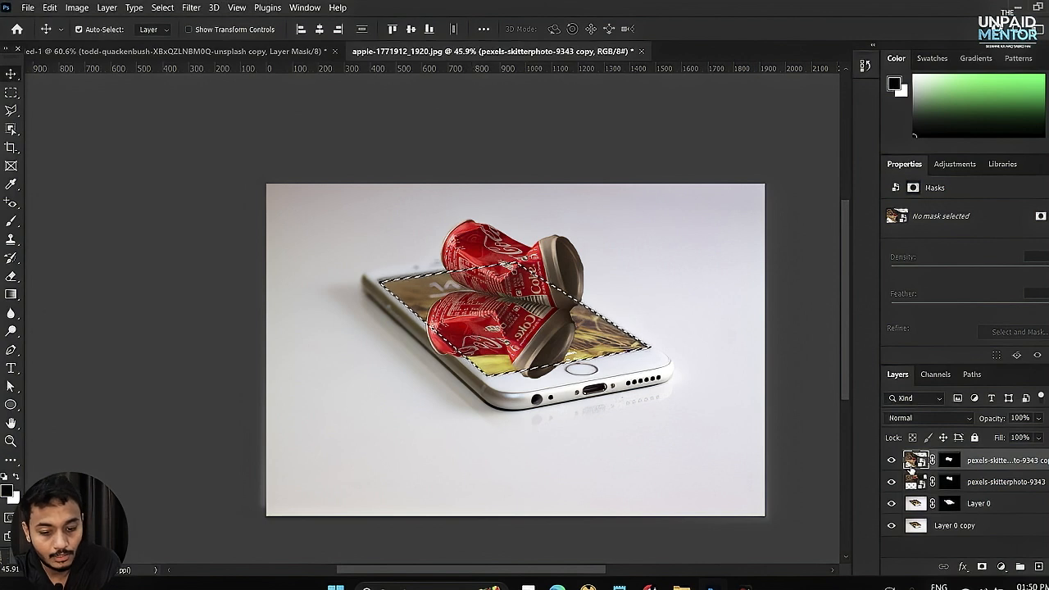
- Toggle the copied can layer's visibility and invert the phone-display selection to cover everything outside the display
{"action": "left_click", "coordinate": [891, 460]}
{"action": "left_click", "coordinate": [891, 461]}
{"action": "left_click", "coordinate": [891, 461]}
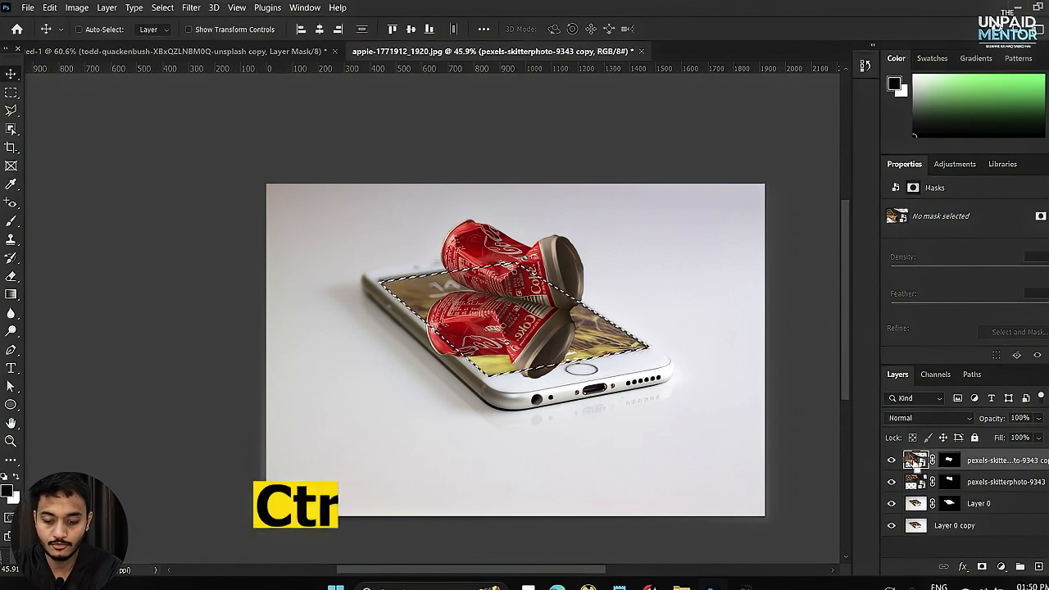
{"action": "key", "text": "ctrl+shift+i"}
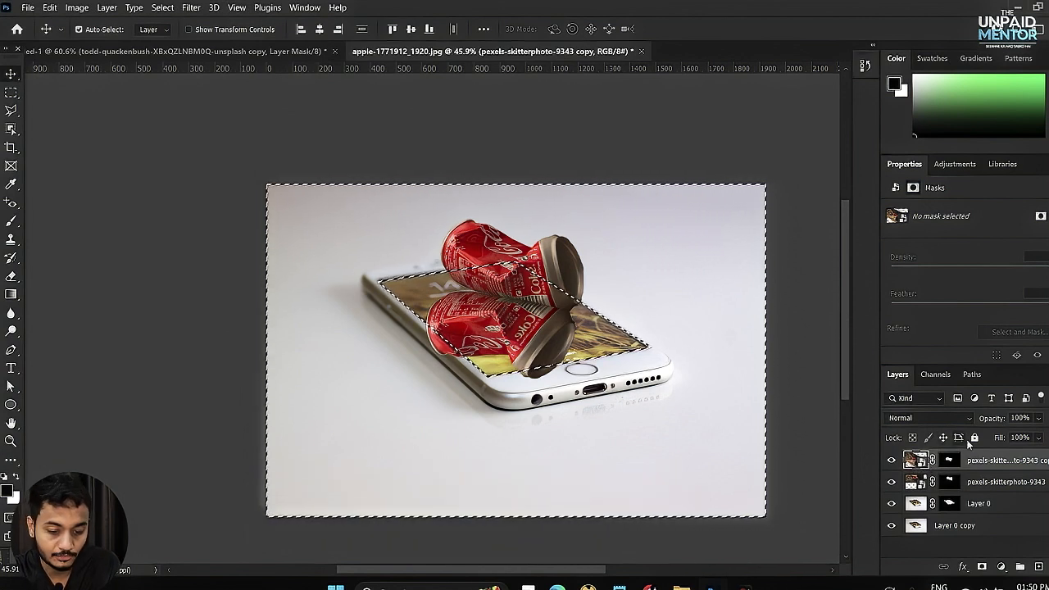
- Try to delete the copied can's content outside the phone display directly from its smart object layer
{"action": "left_click", "coordinate": [888, 460]}
{"action": "left_click", "coordinate": [888, 460]}
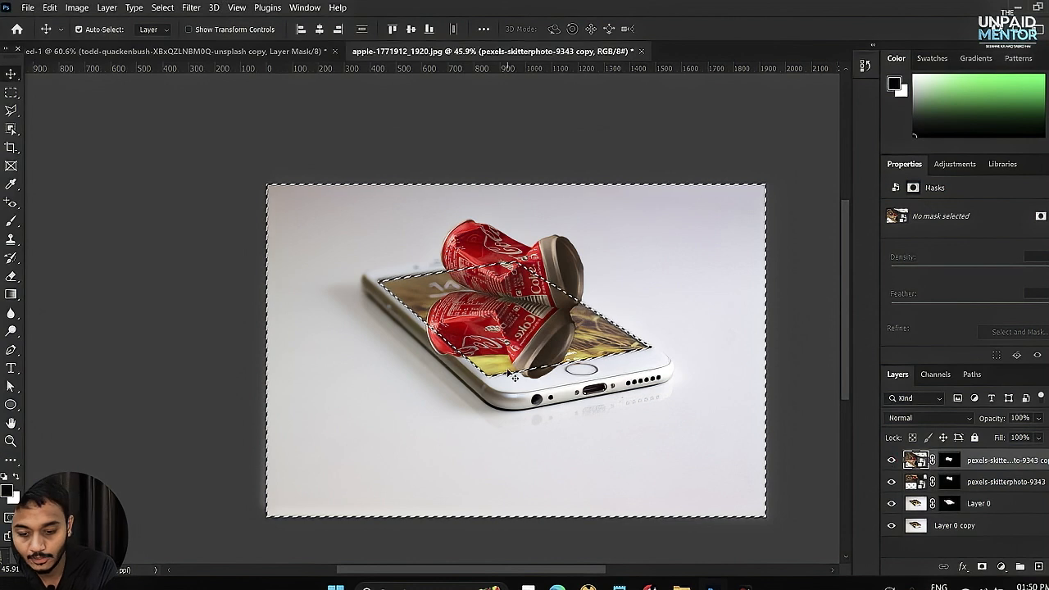
{"action": "key", "text": "Delete"}
{"action": "key", "text": "Return"}
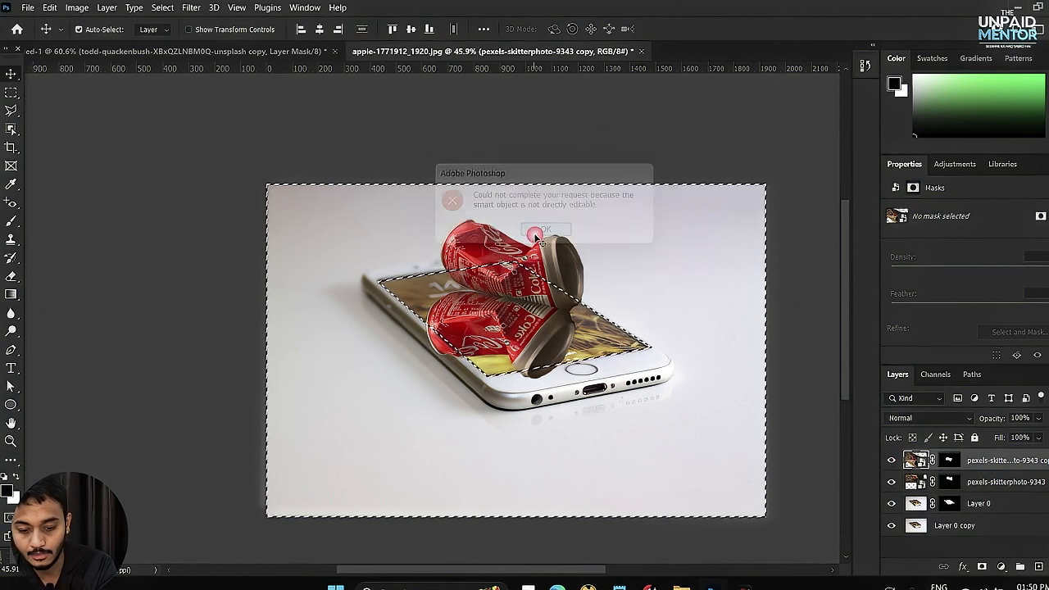
- Paint black on the copied can's layer mask where the reflection overhangs the phone display, and deselect
{"action": "left_click", "coordinate": [949, 460]}
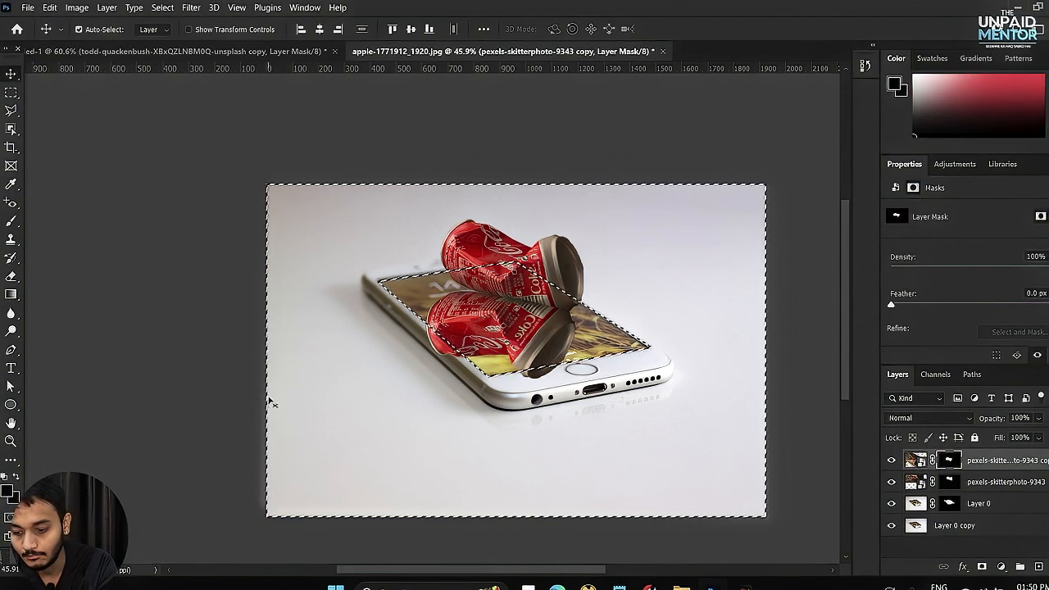
{"action": "key", "text": "b"}
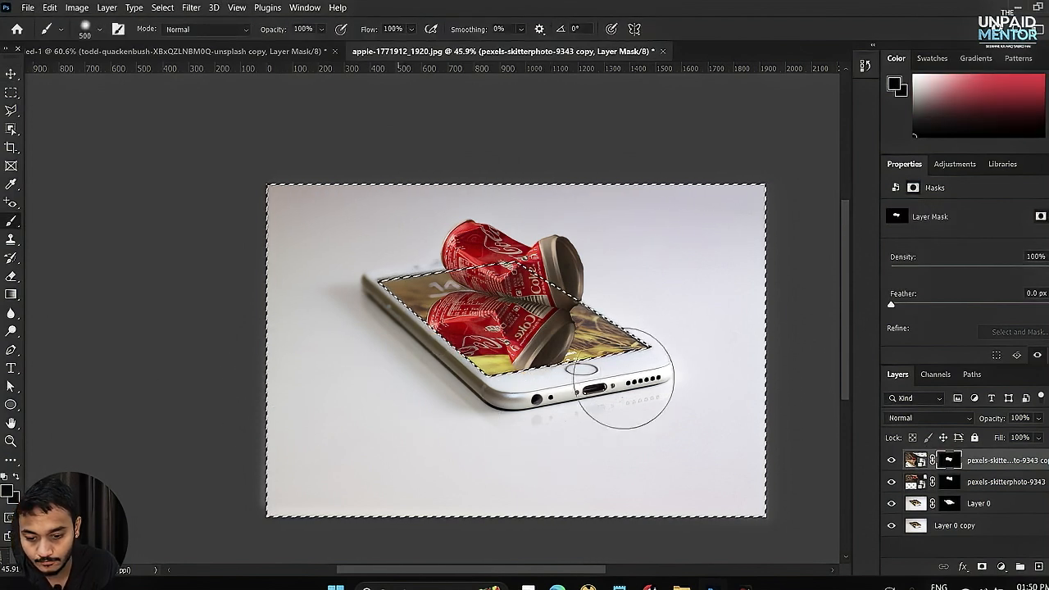
{"action": "left_click", "coordinate": [572, 340]}
{"action": "key", "text": "ctrl+d"}
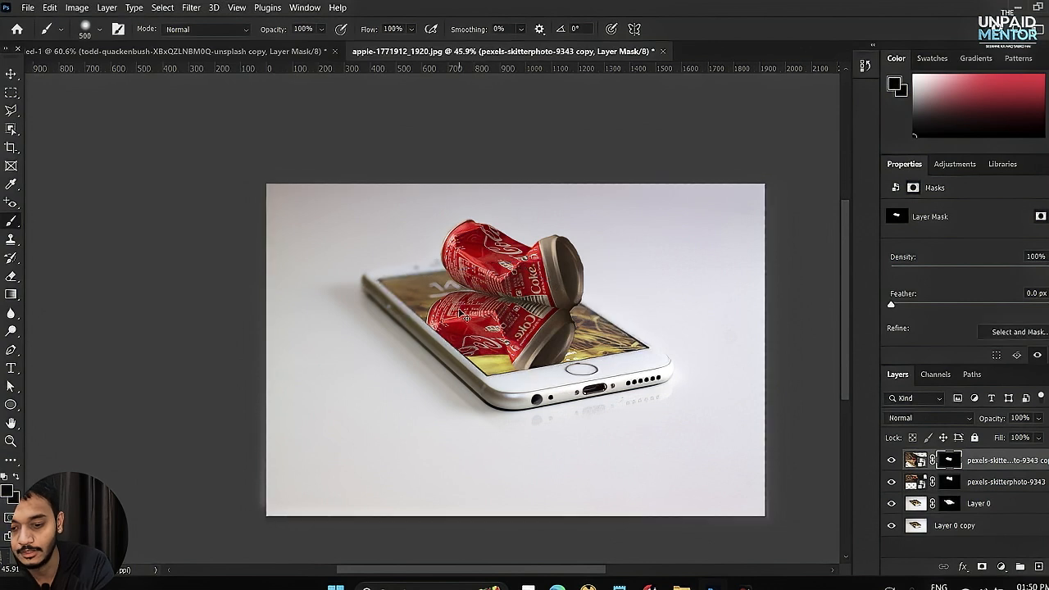
- Lower the reflected can layer's opacity to 51% and deselect the layer
{"action": "left_click", "coordinate": [11, 74]}
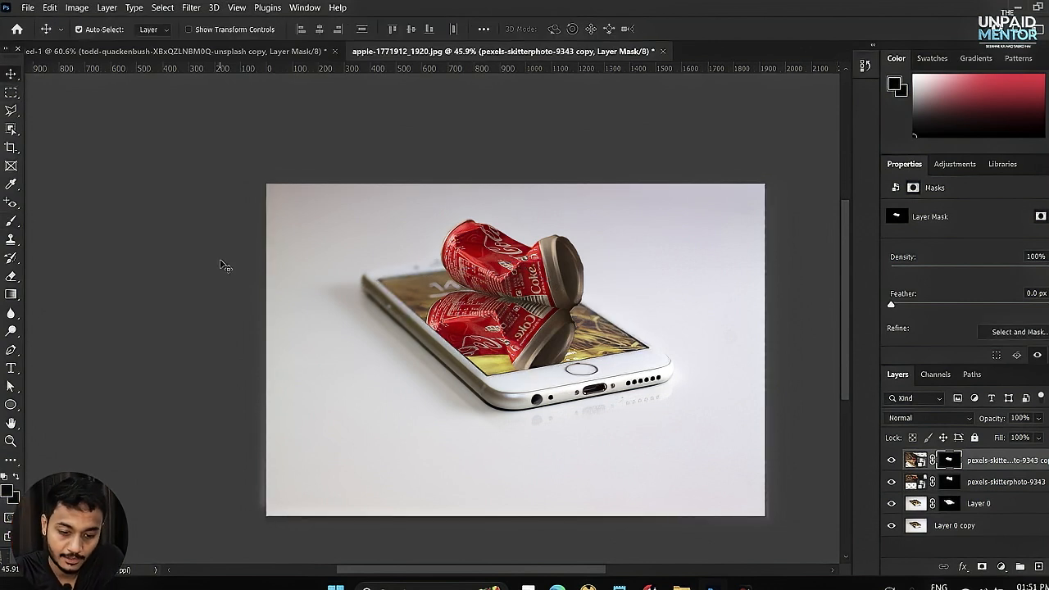
{"action": "left_click", "coordinate": [1003, 461]}
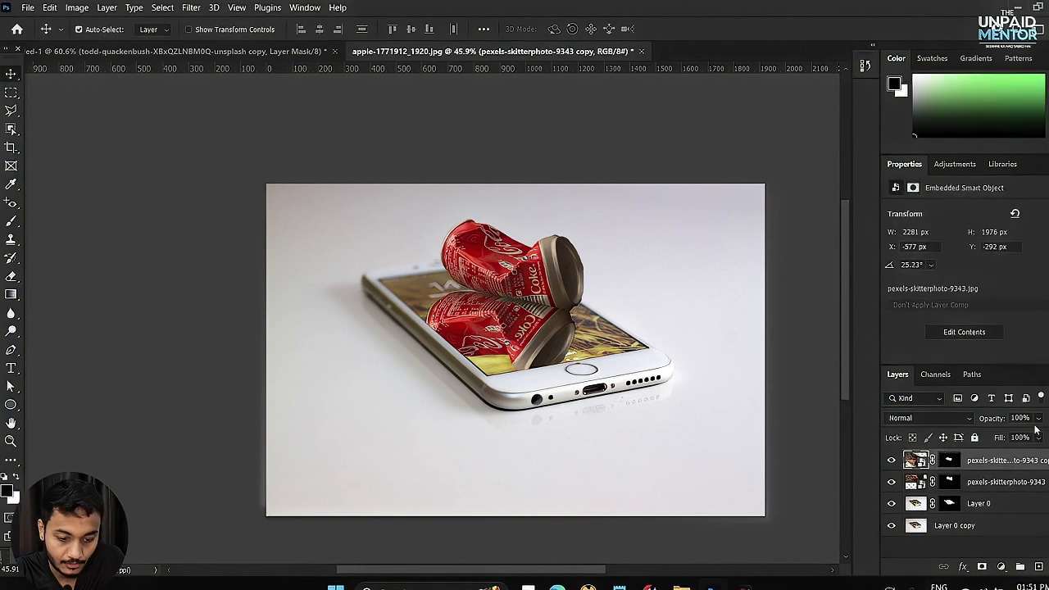
{"action": "left_click_drag", "start_coordinate": [1000, 437], "coordinate": [1023, 436]}
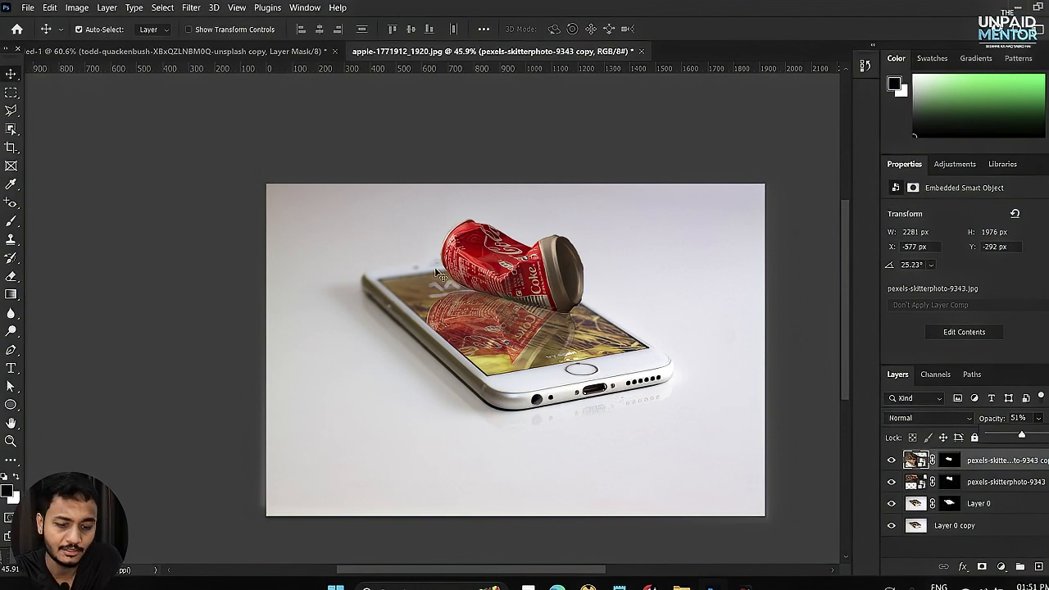
{"action": "left_click", "coordinate": [941, 551]}
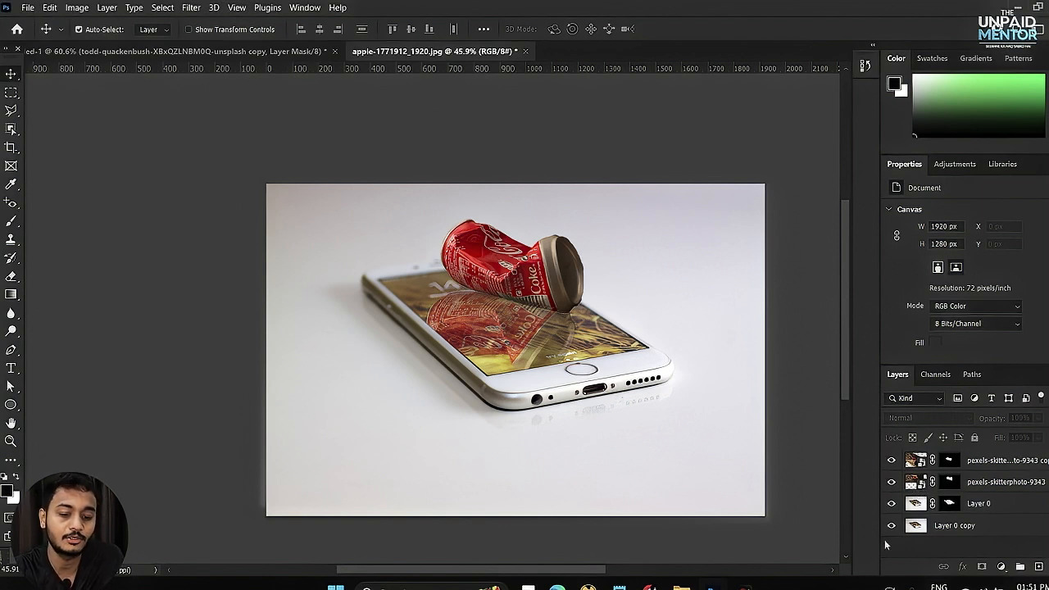
- Hide and show the reflected can layer repeatedly to compare the composite with and without the reflection
{"action": "left_click", "coordinate": [891, 461]}
{"action": "left_click", "coordinate": [891, 461]}
{"action": "left_click", "coordinate": [891, 461]}
{"action": "left_click", "coordinate": [891, 461]}
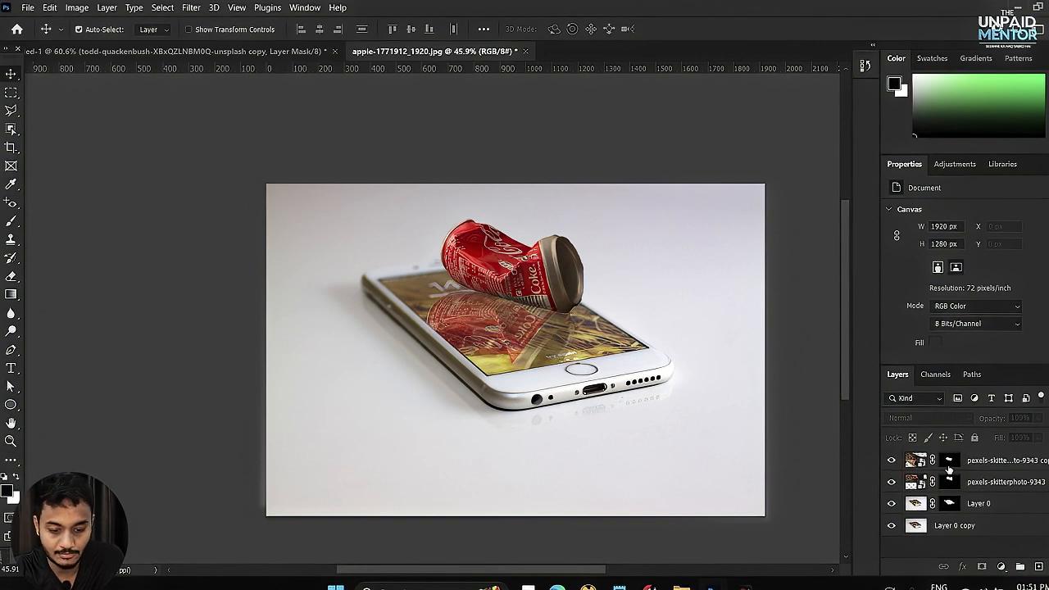
- Disable the reflected can's layer mask to reveal its full photo, and enable the mask again
{"action": "left_click", "coordinate": [949, 462]}
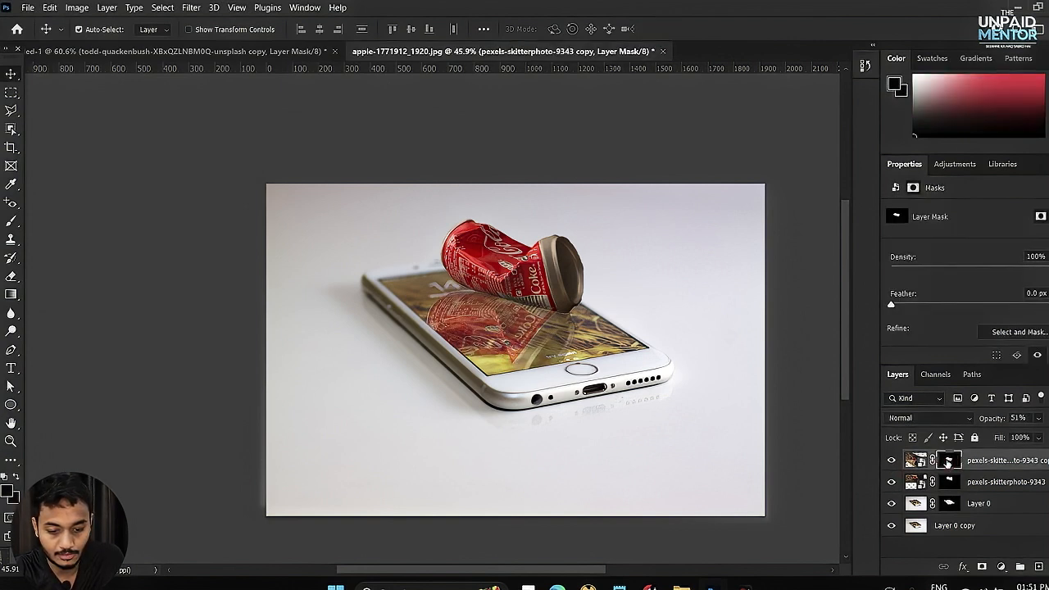
{"action": "right_click", "coordinate": [949, 462]}
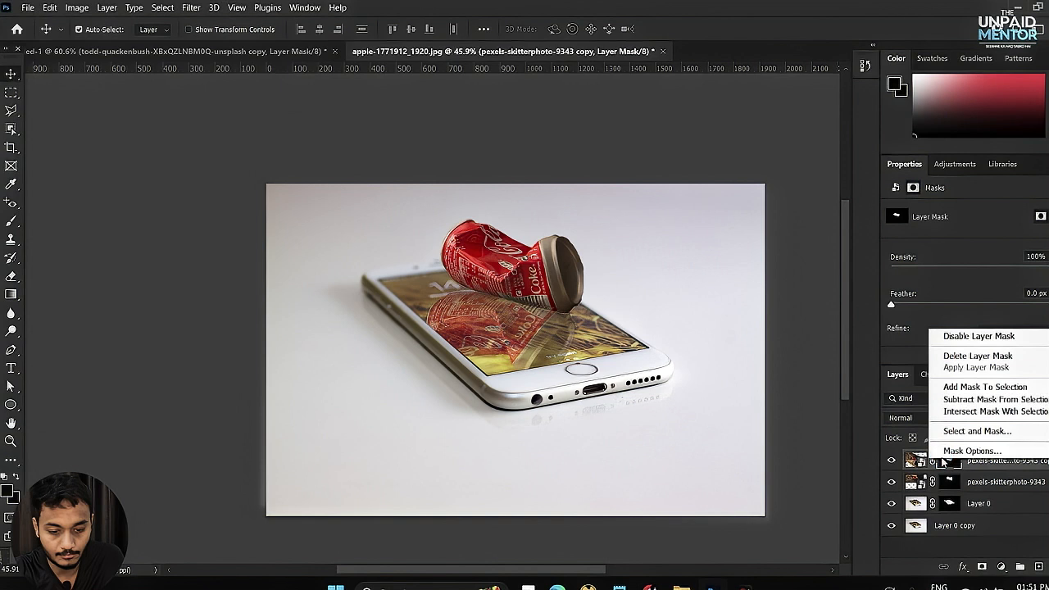
{"action": "left_click", "coordinate": [956, 336]}
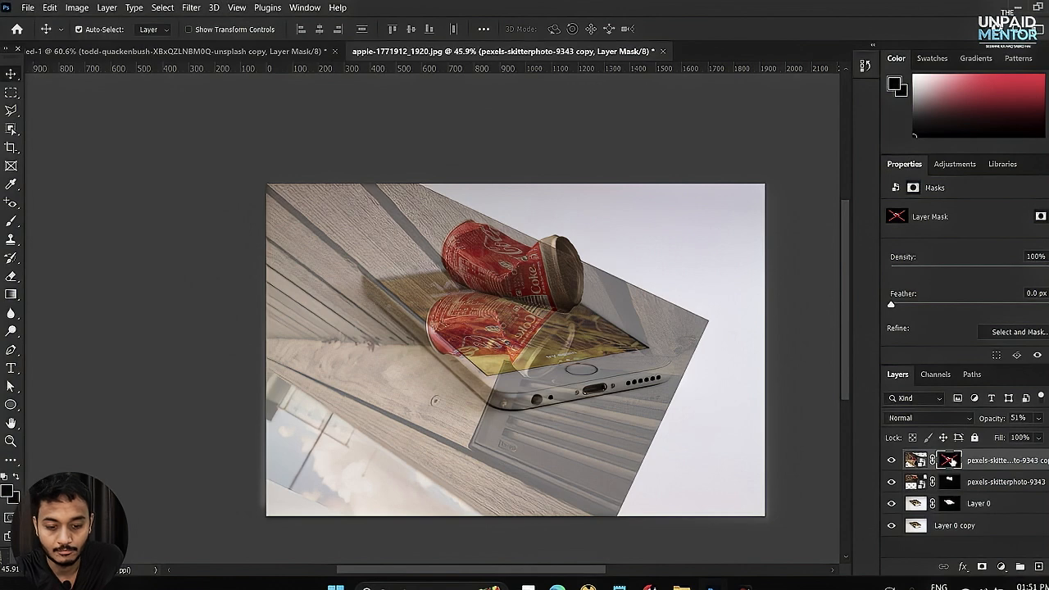
{"action": "right_click", "coordinate": [950, 462]}
{"action": "left_click", "coordinate": [951, 336]}
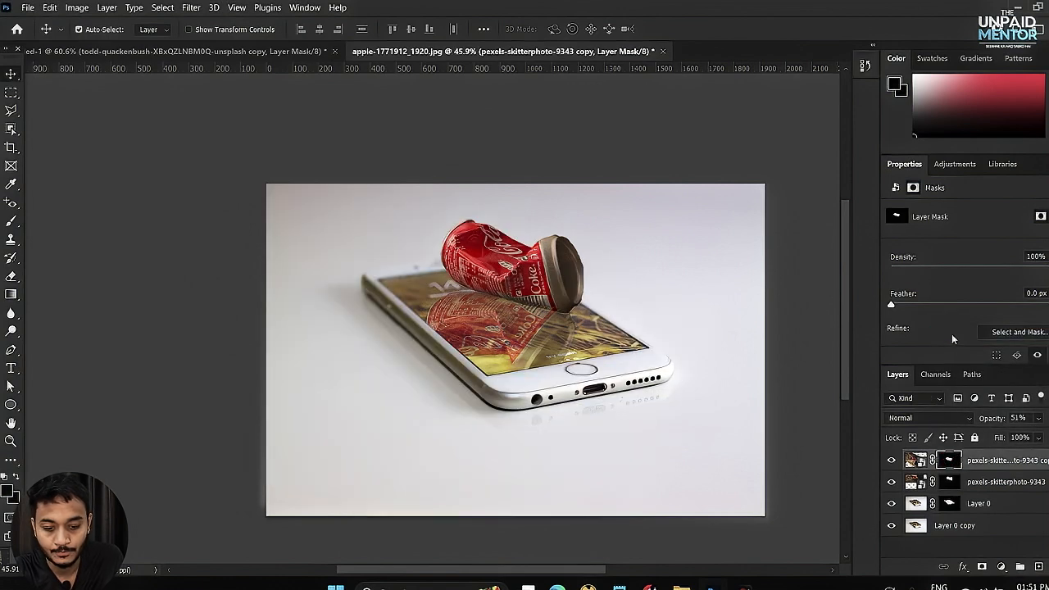
- Disable and re-enable the original can's layer mask, and make the hidden Layer 0 copy visible again
{"action": "left_click", "coordinate": [949, 482]}
{"action": "right_click", "coordinate": [949, 480]}
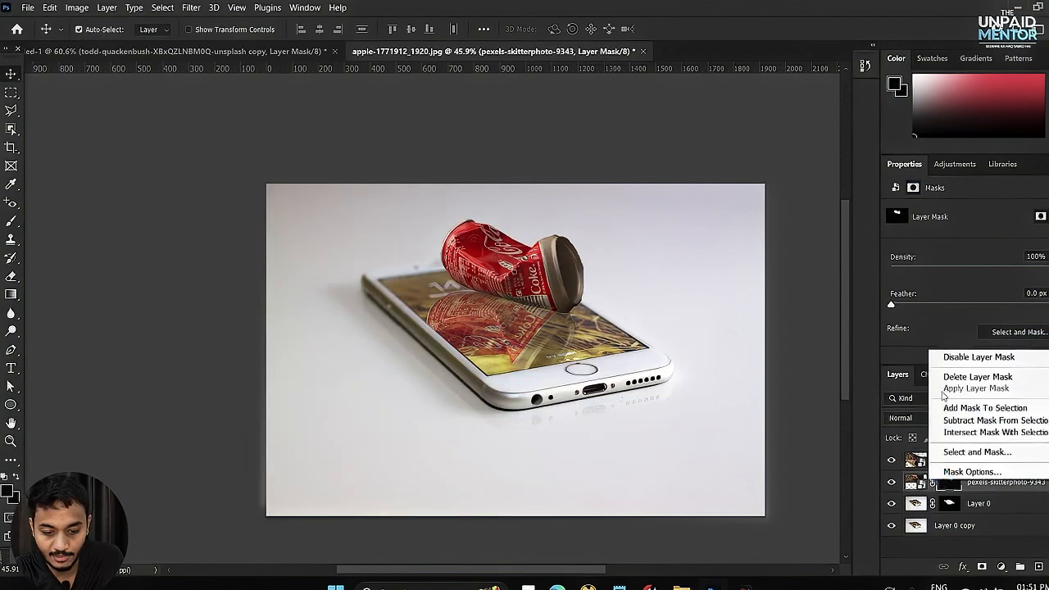
{"action": "left_click", "coordinate": [954, 358]}
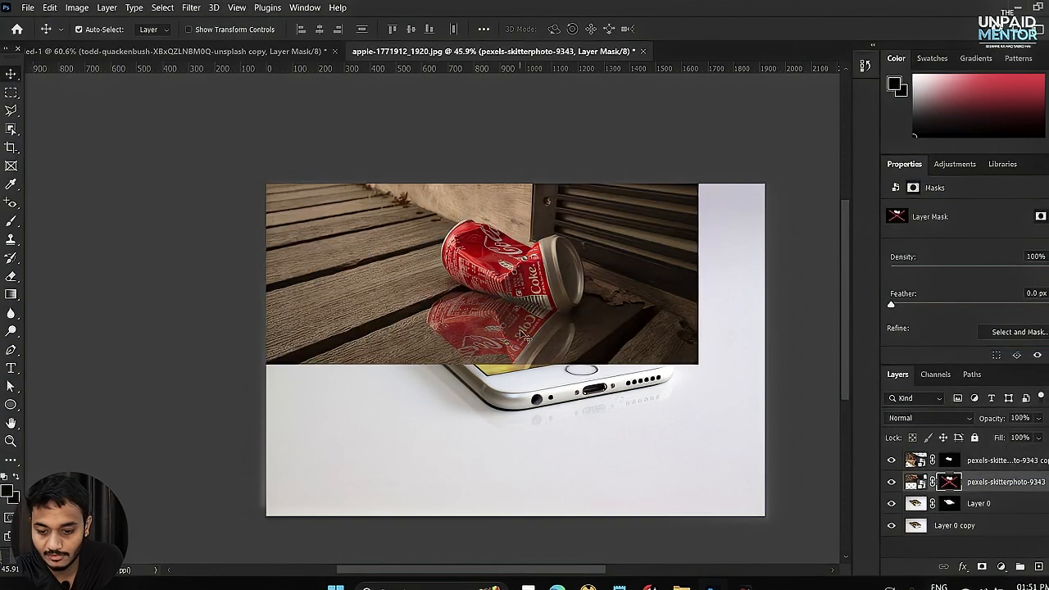
{"action": "right_click", "coordinate": [947, 483]}
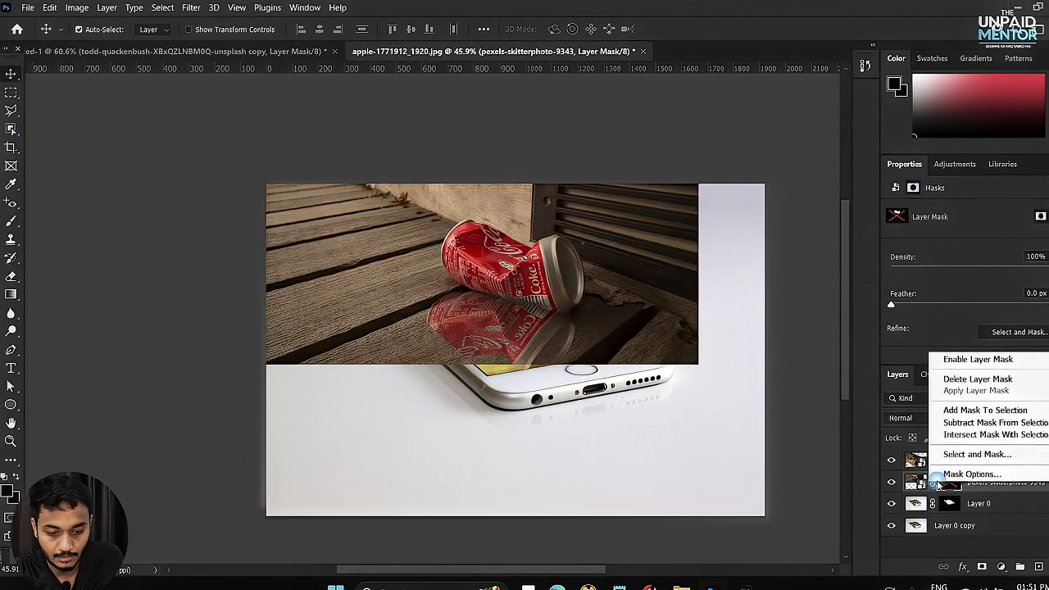
{"action": "left_click", "coordinate": [961, 356]}
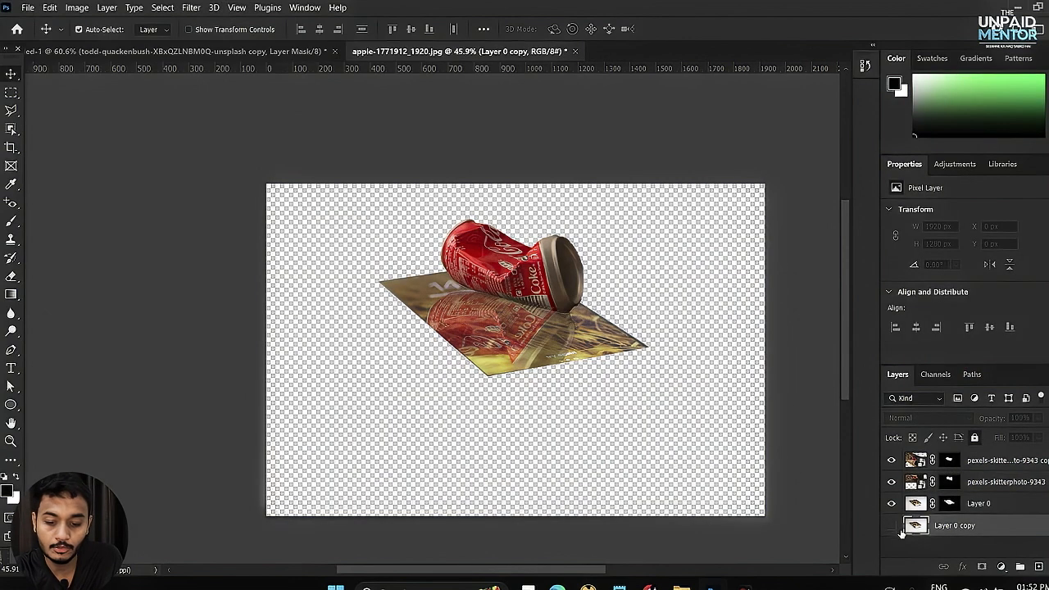
{"action": "left_click", "coordinate": [892, 526]}
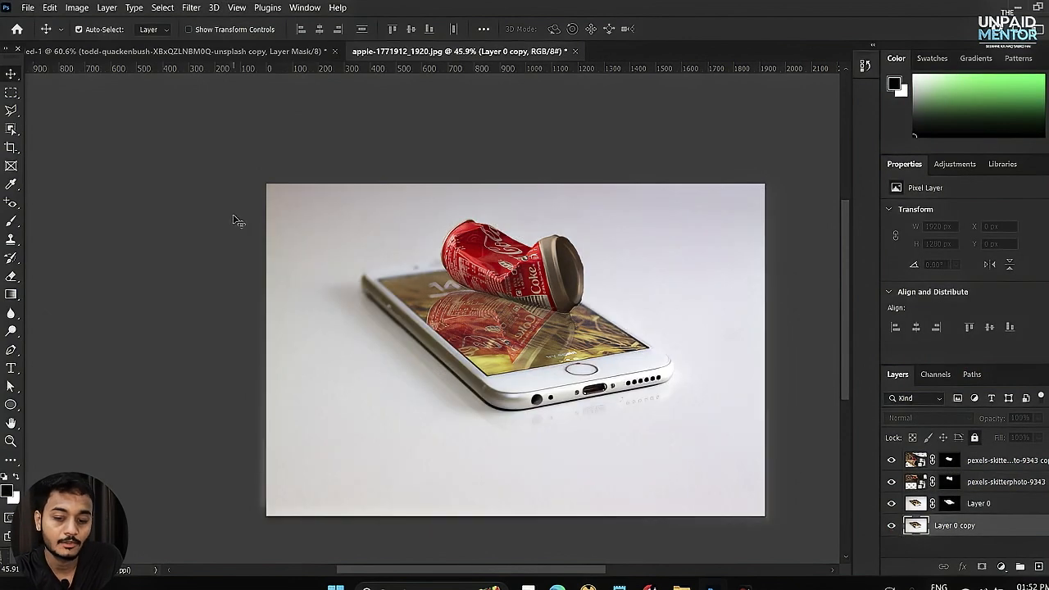